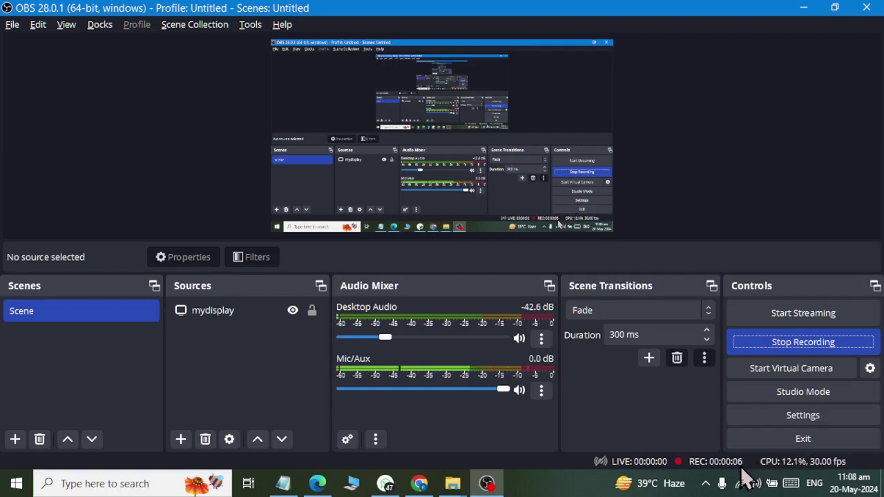
Bring up the Windows Run box to start launching Word.
mouse_move(496, 476)
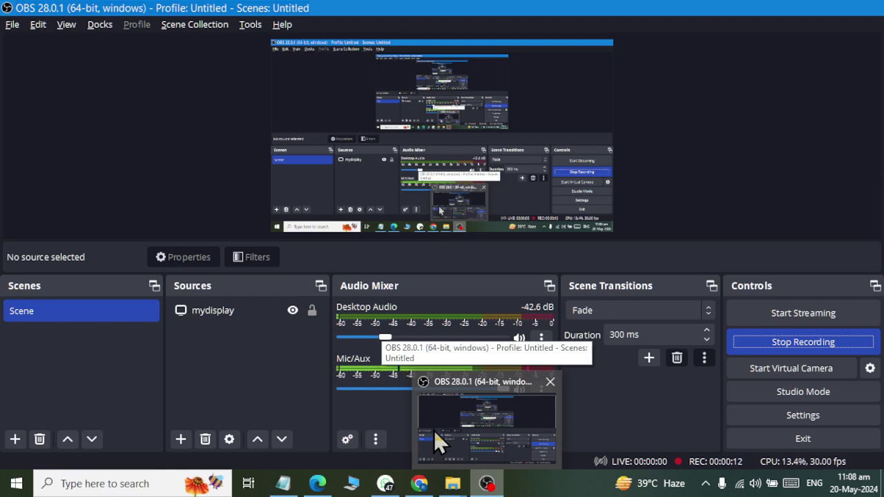
key("super+r")
Launch Word with winw and create a document from the Apothecary newsletter template.
type("winw")
left_click(119, 442)
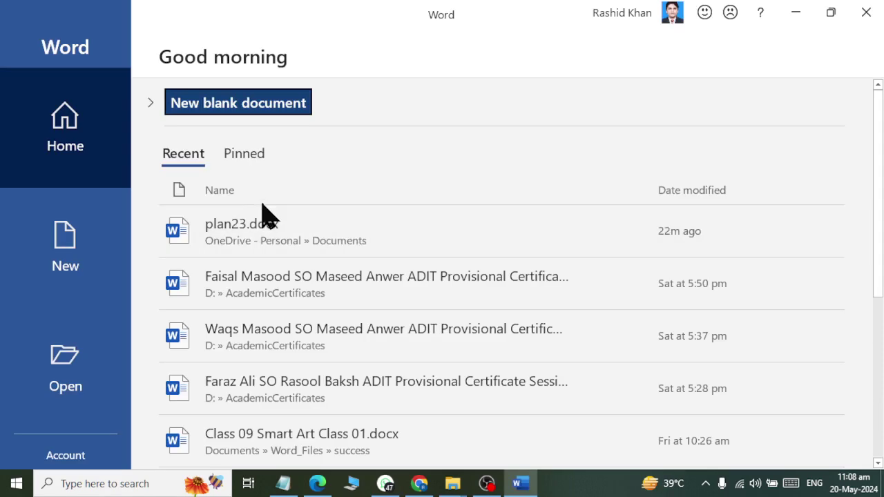
left_click(73, 238)
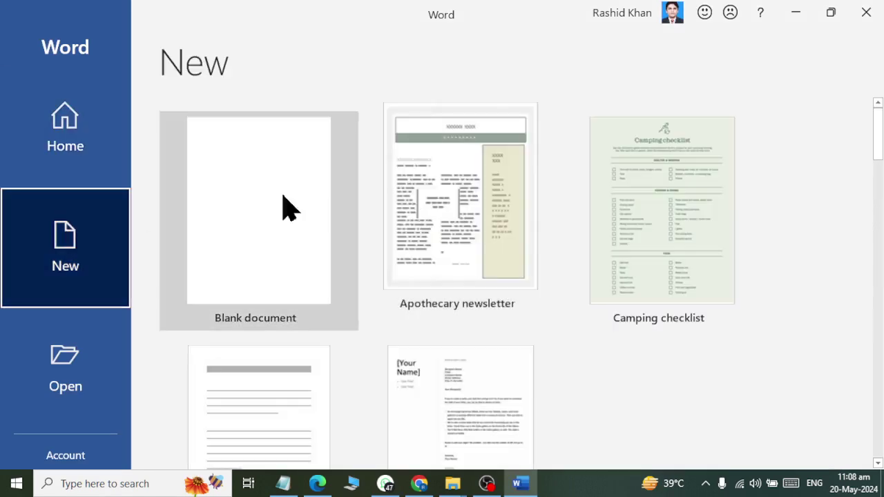
double_click(426, 197)
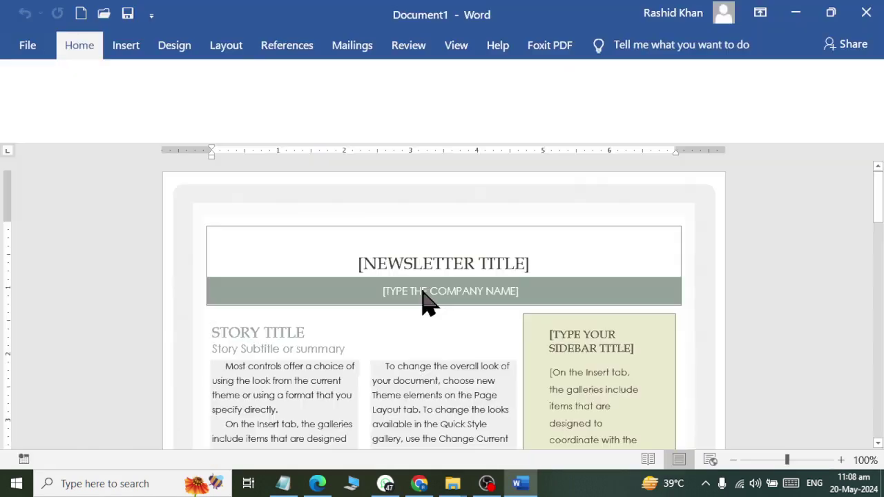
Delete all of the template's content, leaving only the company-name header line.
key("ctrl+a")
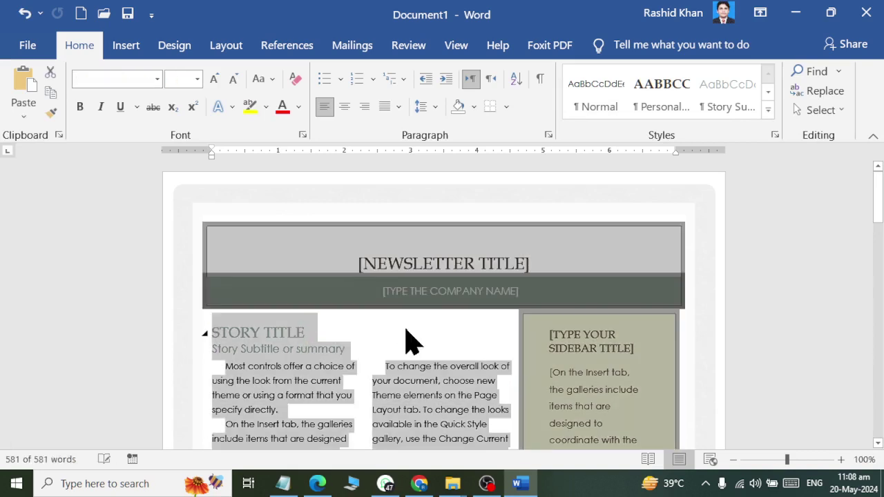
key("Delete")
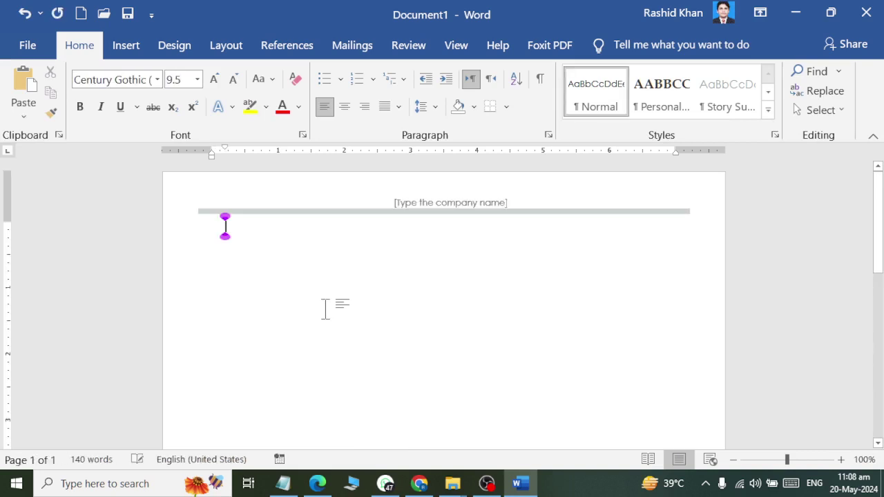
scroll(324, 308, "up", 2, "ctrl")
left_click(127, 47)
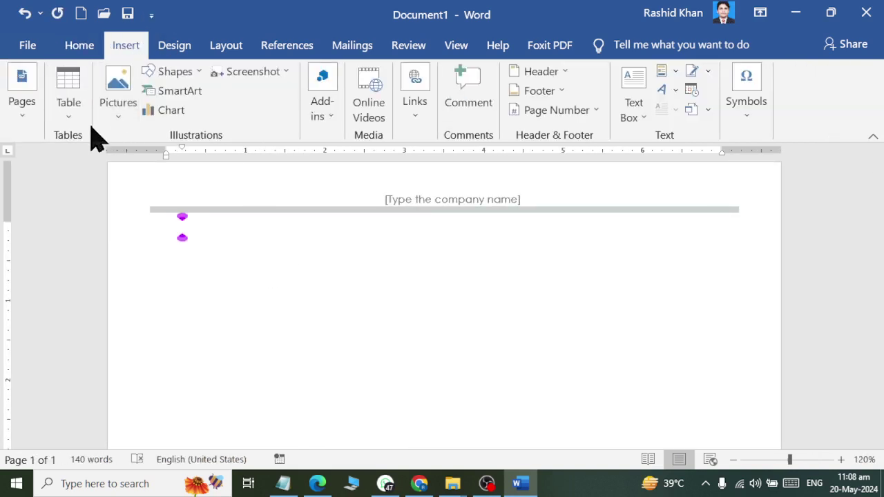
Insert a two-column, four-row table and merge its first row into one cell.
left_click(69, 107)
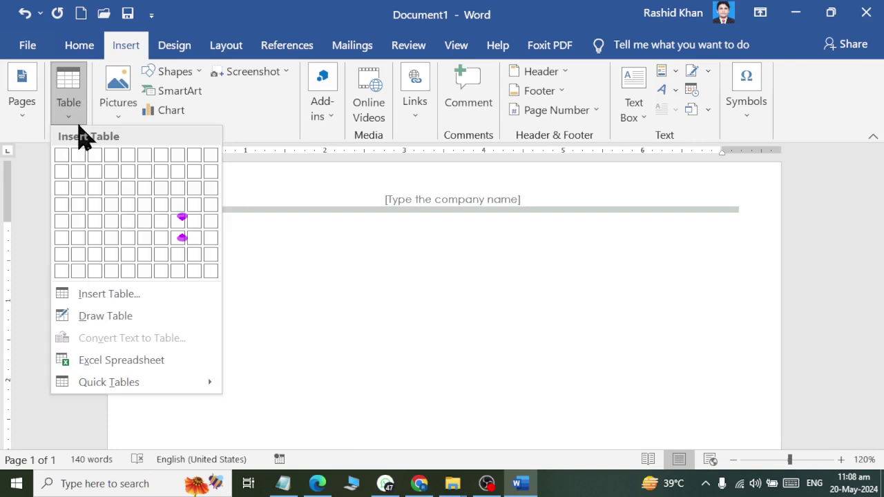
left_click(73, 204)
left_click_drag(237, 232, 477, 236)
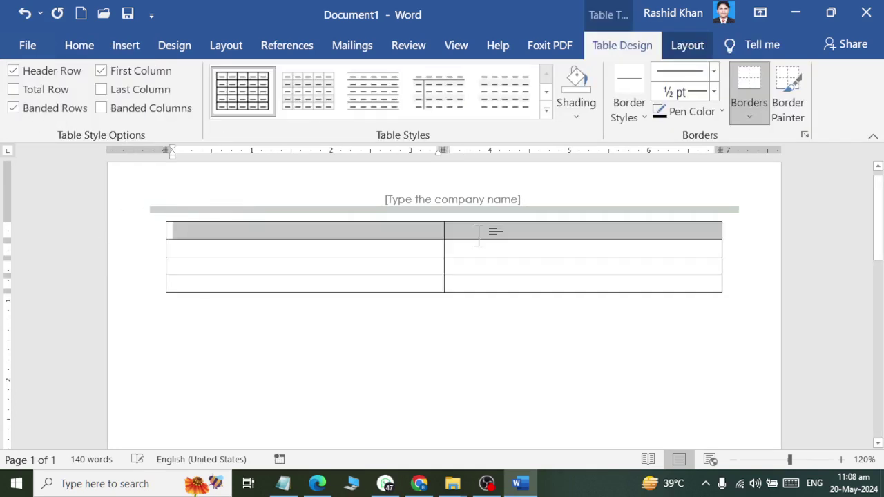
left_click(676, 47)
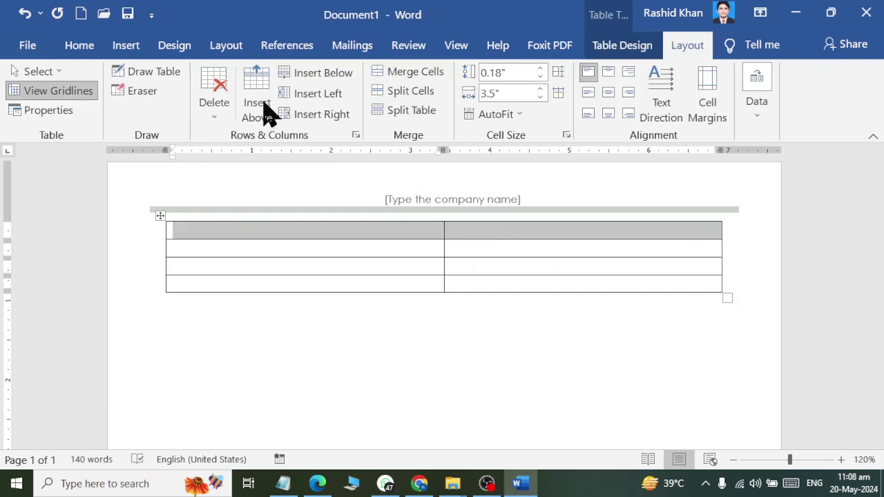
left_click(400, 72)
Type the college's full name into the merged top cell, correcting typos along the way.
type("RA")
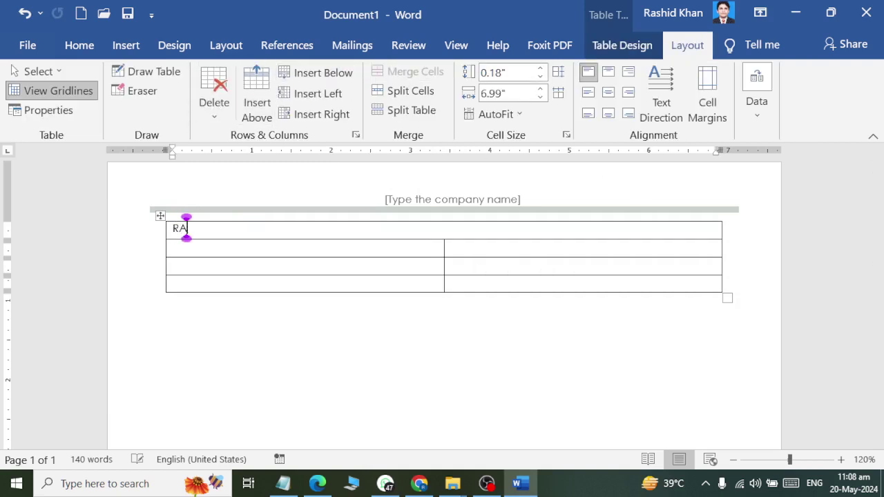
type("SHID NEW AL")
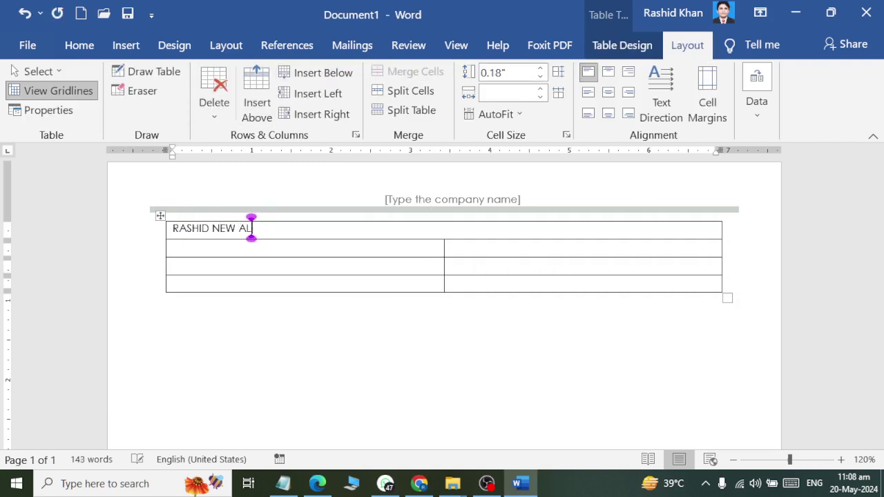
key("BackSpace")
key("BackSpace")
key("BackSpace")
type("AL-")
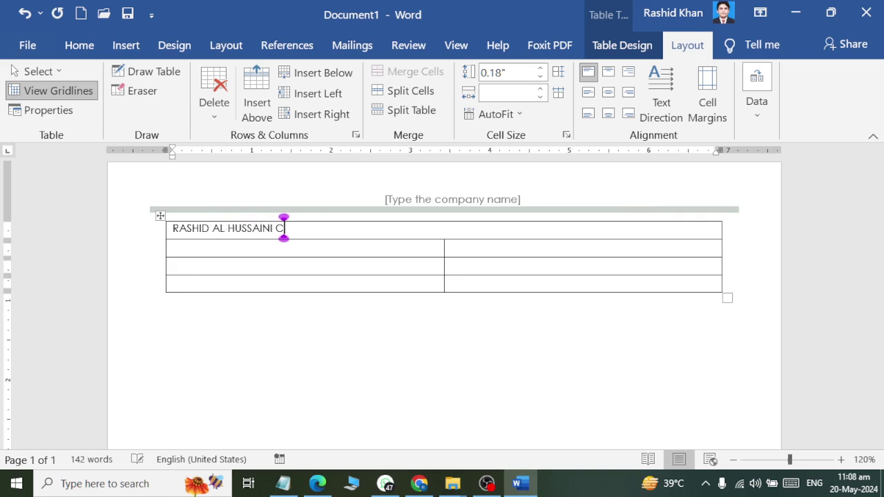
type("OLLEGE OF COMPUTER")
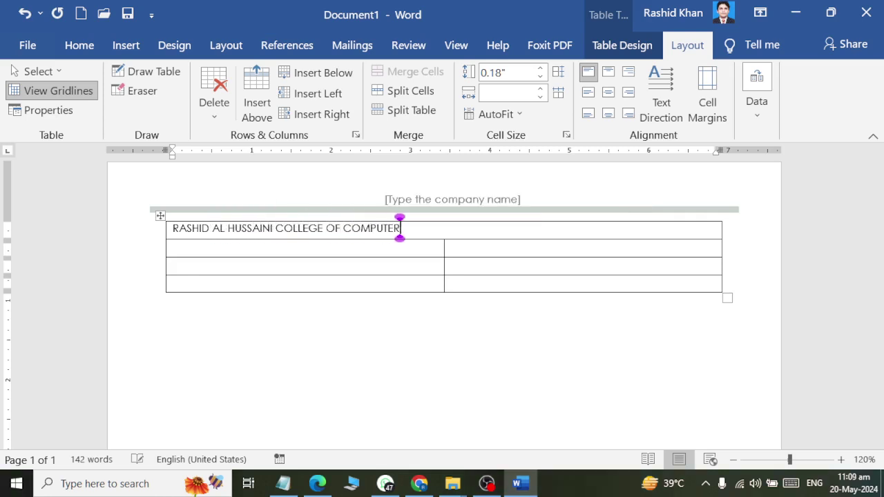
type("IEN")
key("BackSpace")
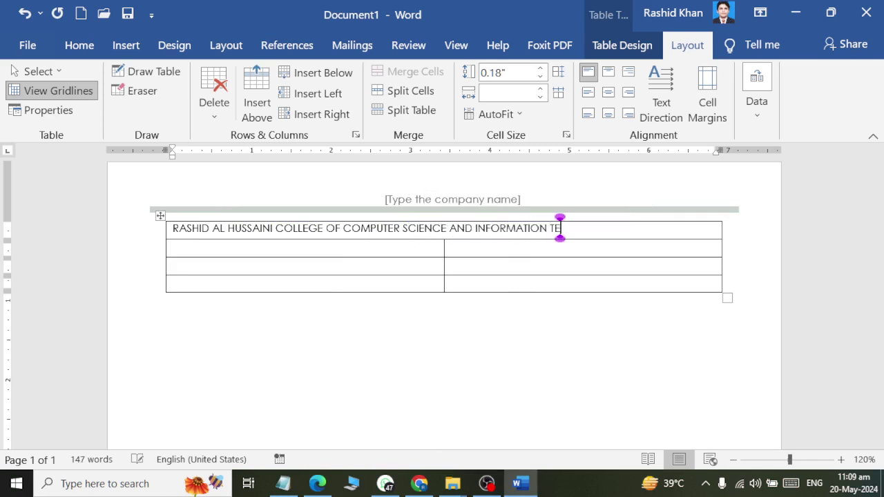
type("LOG")
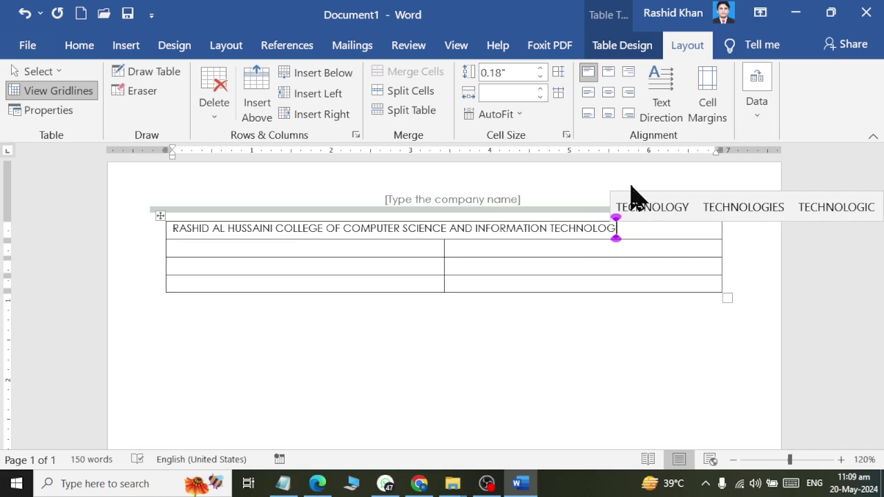
Format the college-name heading in Title style, centred, at 16 pt.
left_click_drag(174, 228, 628, 227)
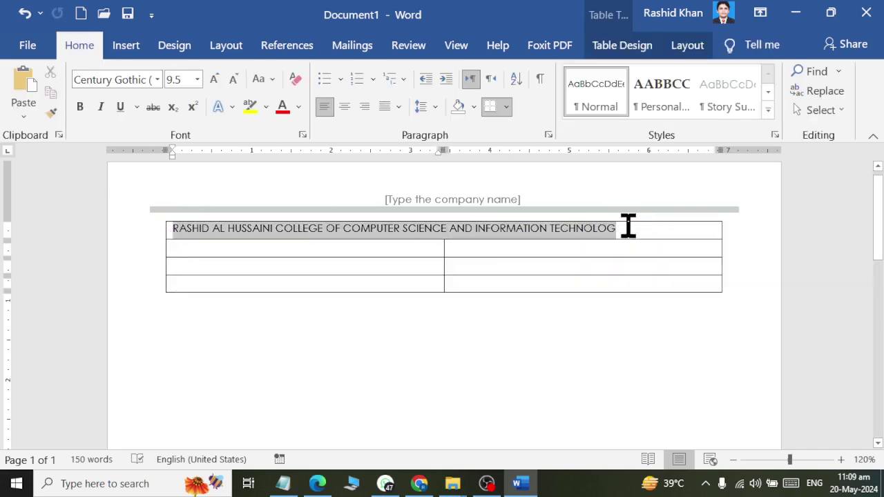
left_click(768, 109)
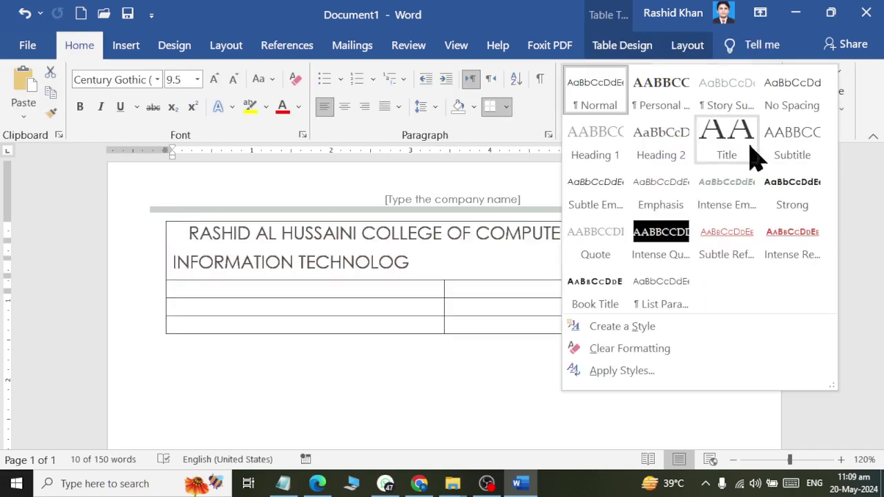
left_click(727, 151)
left_click(344, 108)
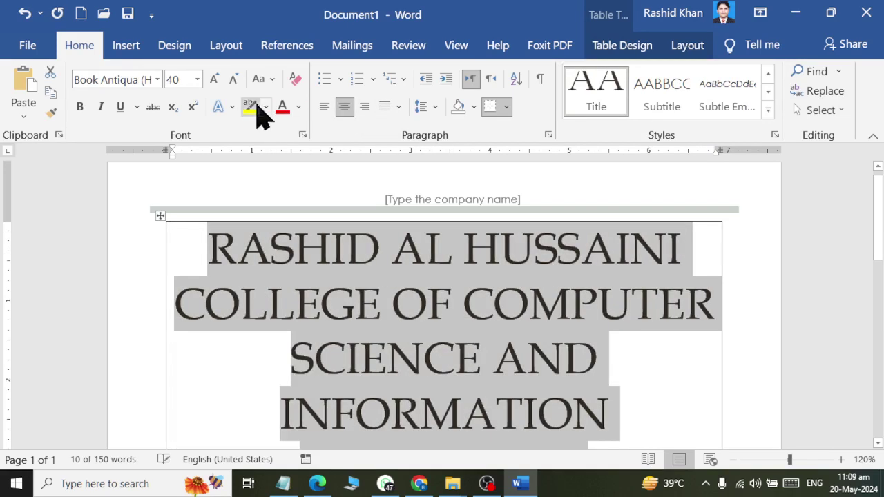
left_click(233, 80)
left_click(233, 80)
left_click(233, 80)
left_click(233, 80)
left_click(233, 80)
left_click(233, 80)
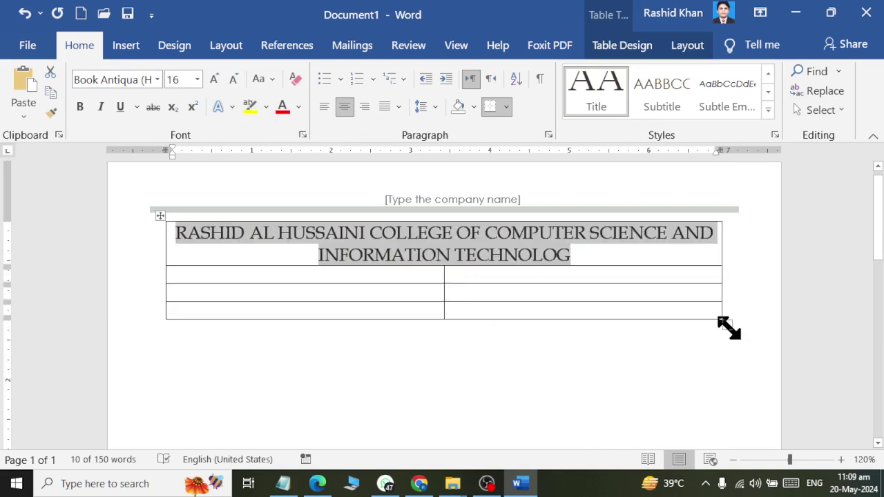
Make the table narrower and taller and shift the middle column border left.
left_click_drag(724, 322, 487, 392)
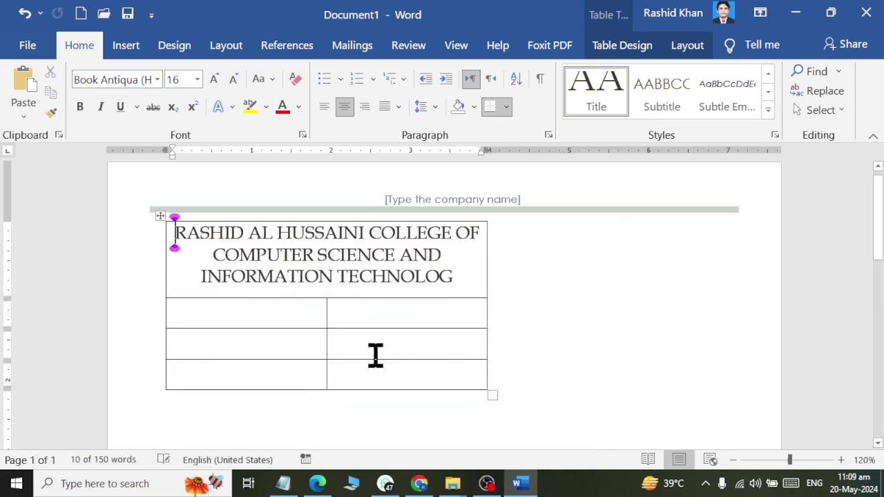
left_click(322, 341)
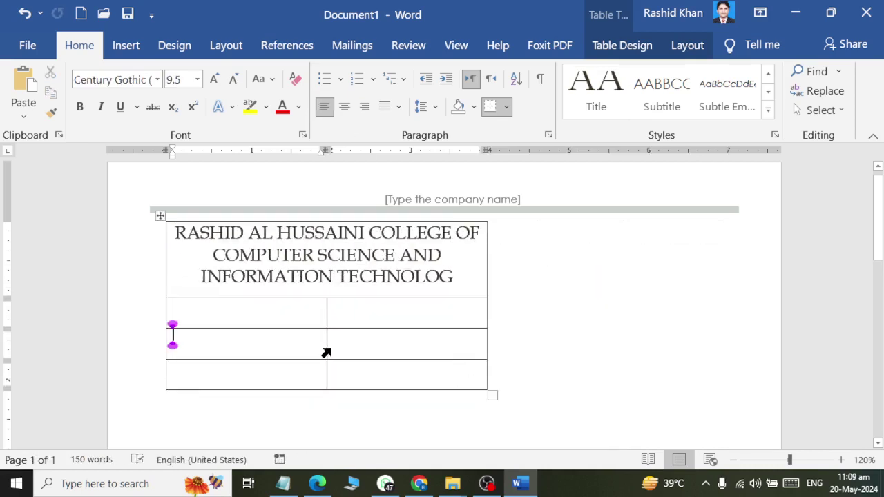
left_click_drag(326, 348, 280, 346)
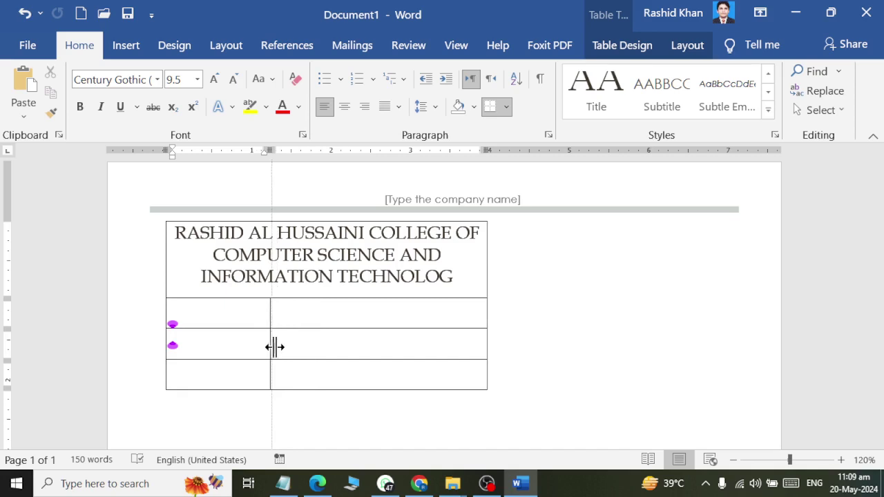
Break the heading onto a new line before COLLEGE and set the lower lines to 14 pt.
left_click(200, 253)
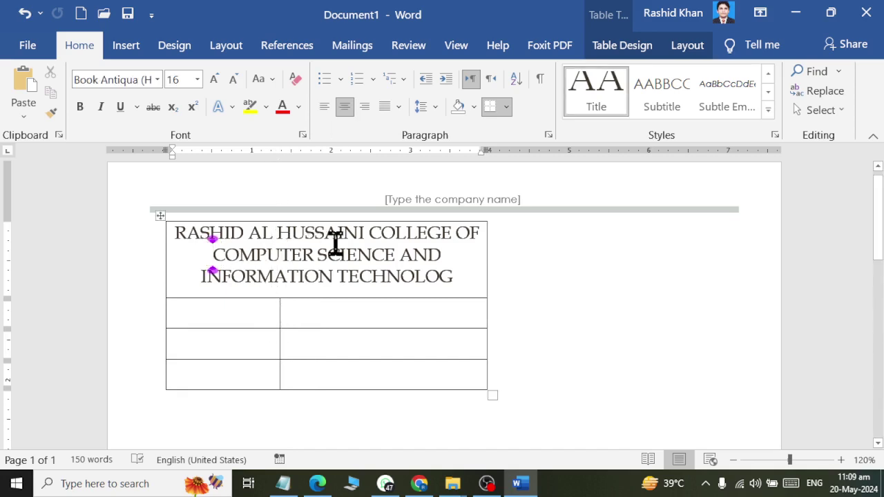
left_click(366, 235)
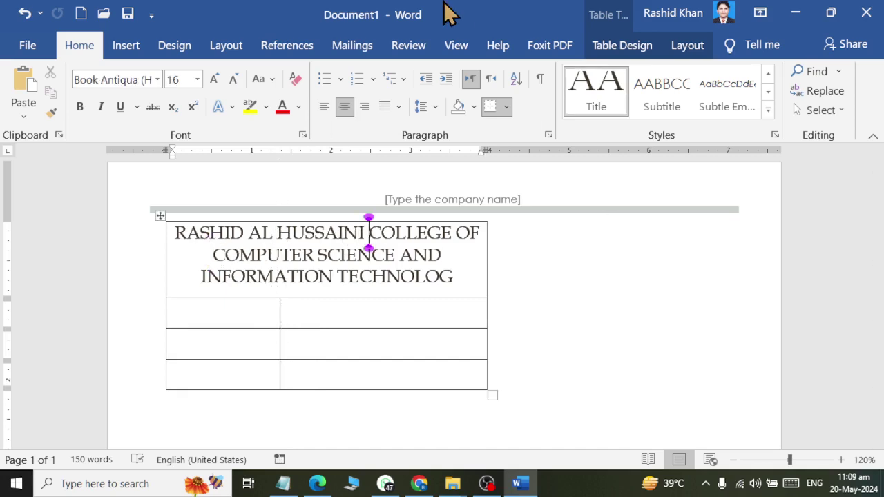
key("Return")
mouse_move(178, 253)
left_mouse_down()
mouse_move(447, 250)
mouse_move(477, 276)
left_mouse_up()
left_click(233, 79)
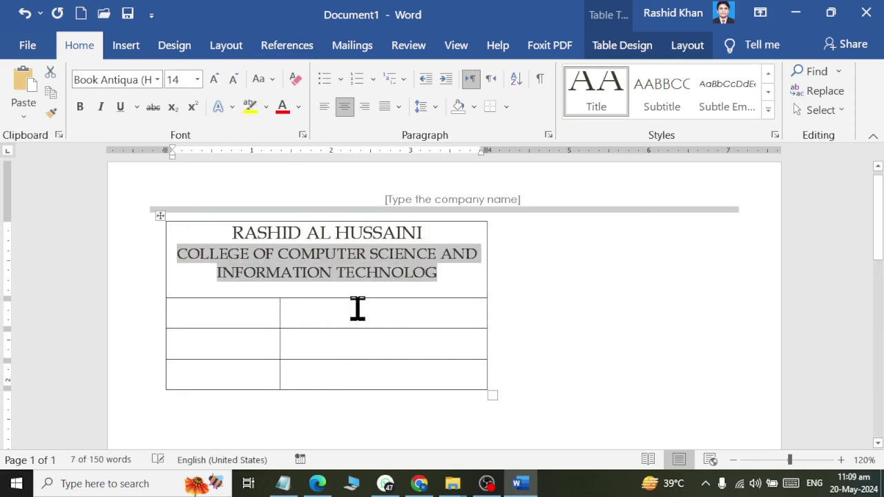
left_click(357, 308)
left_click(208, 311)
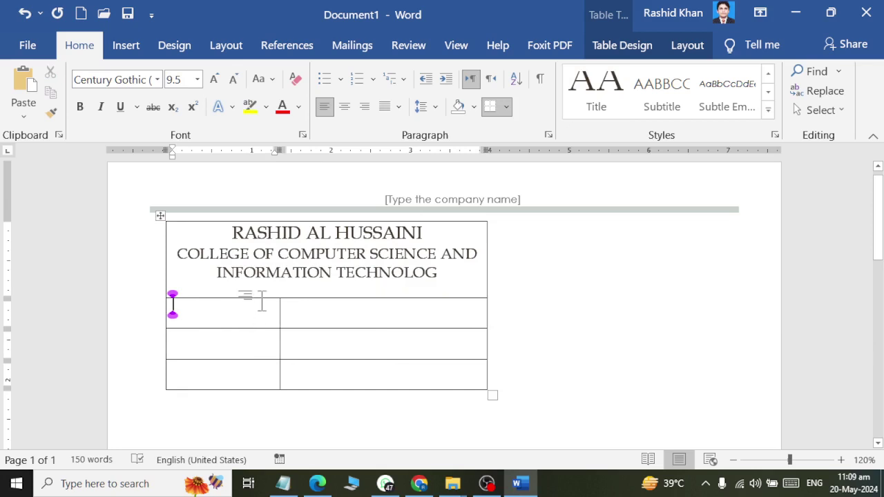
Enter the labels Roll No, Full Name and Class in the left column cells.
type("Roll")
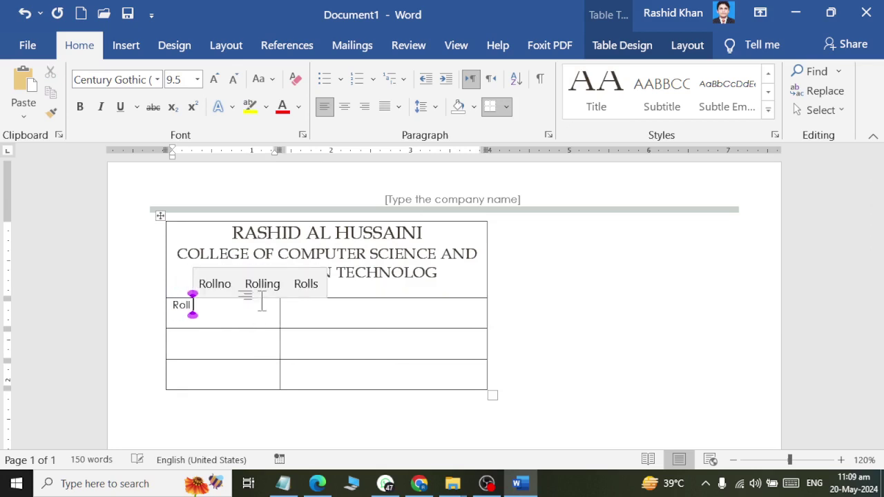
type(" No")
left_click(207, 338)
type("F")
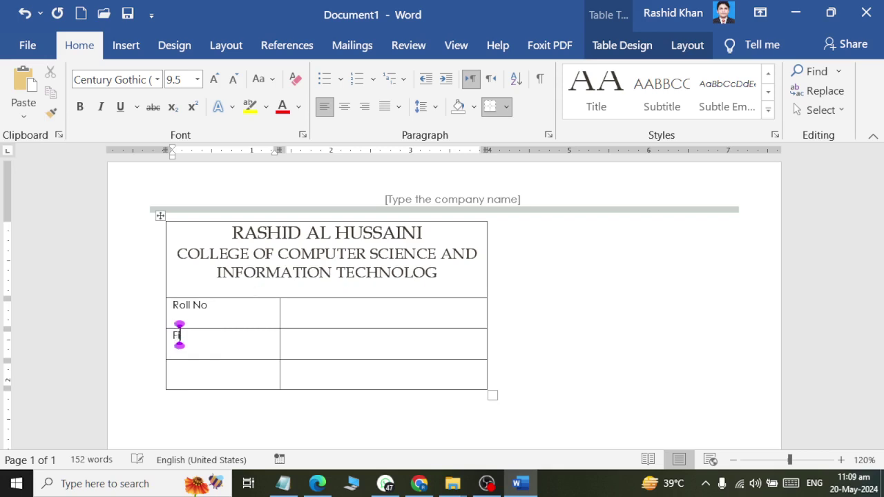
type("ull Nmae")
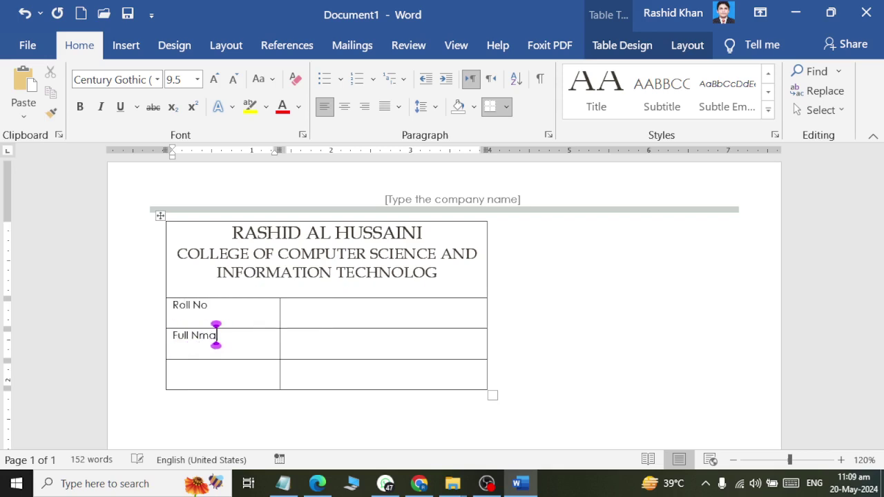
key("Down")
left_click(286, 336)
left_click(223, 336)
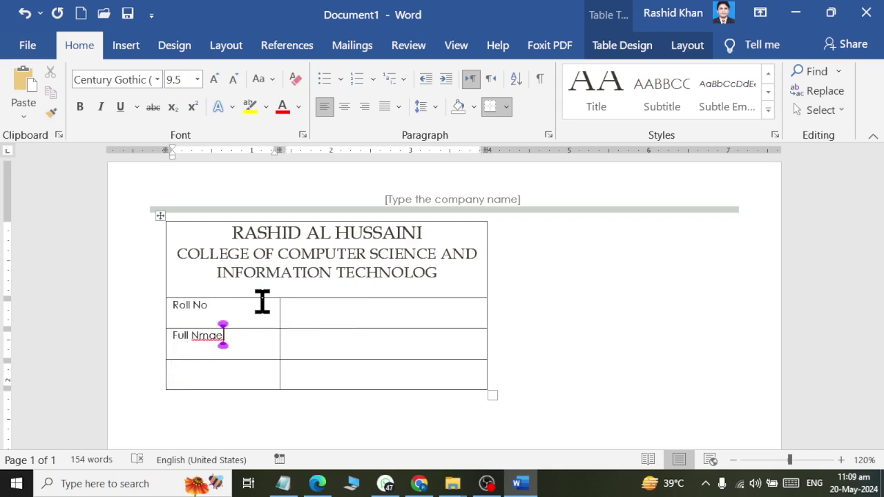
key("BackSpace")
key("BackSpace")
key("BackSpace")
type("ame")
key("Down")
type("Class")
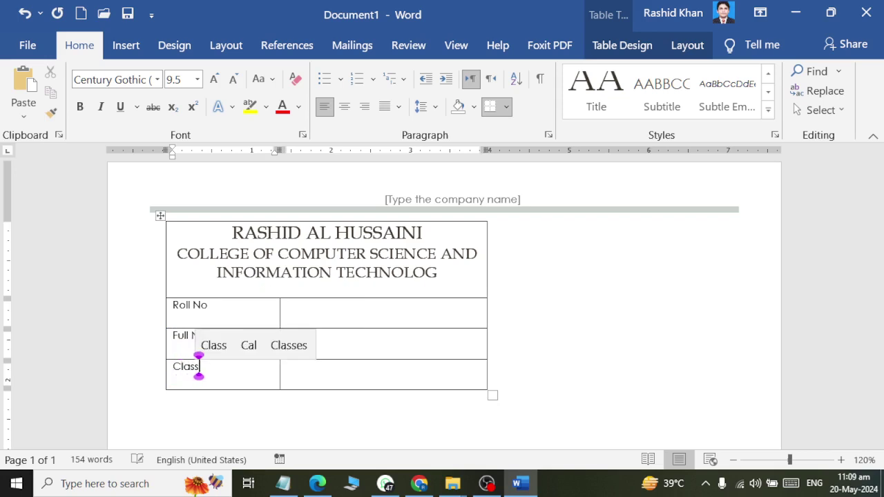
Enlarge the labels to 12 pt, right-align them, and narrow the label column.
left_click_drag(207, 305, 217, 367)
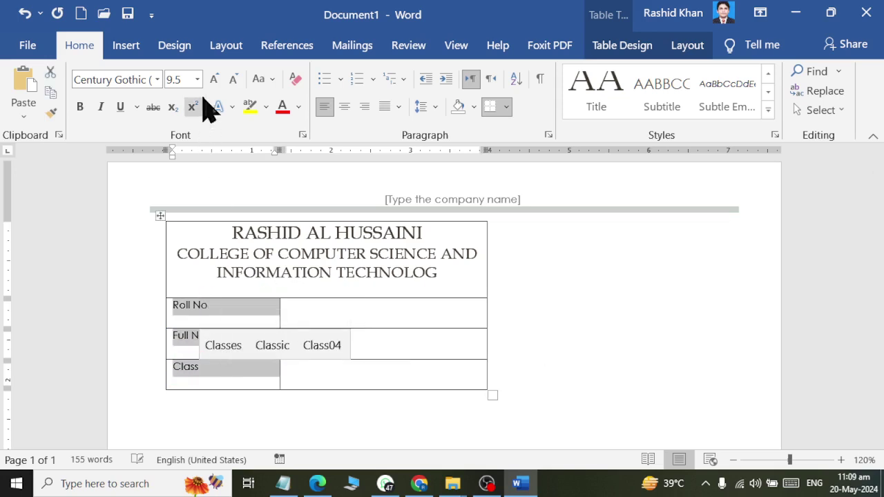
left_click(215, 80)
left_click(216, 80)
left_click(215, 79)
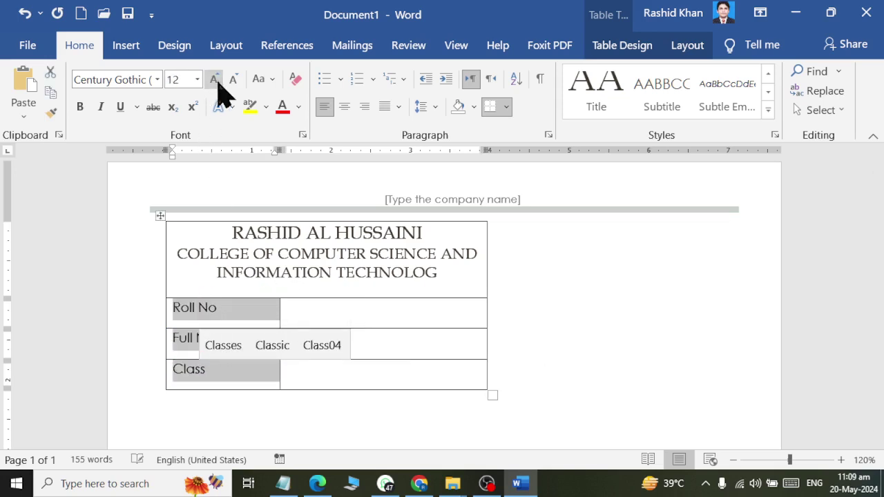
left_click(365, 107)
left_click(324, 314)
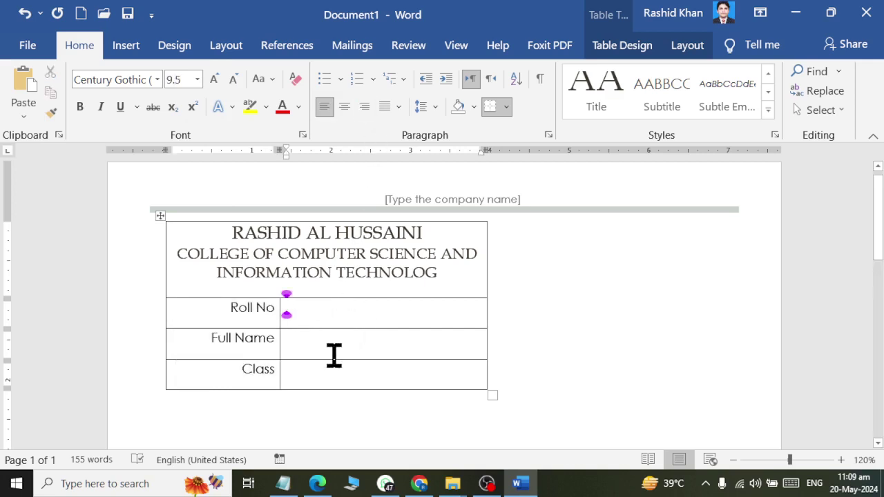
left_click_drag(279, 344, 264, 344)
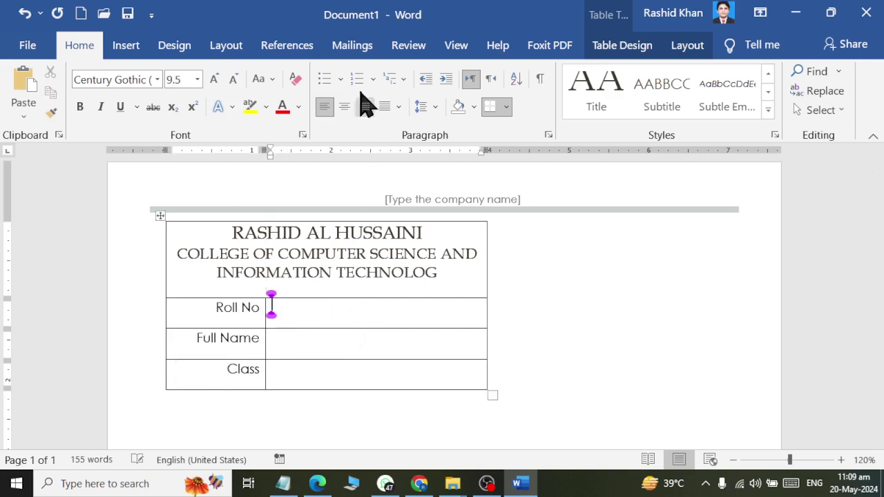
left_click(184, 45)
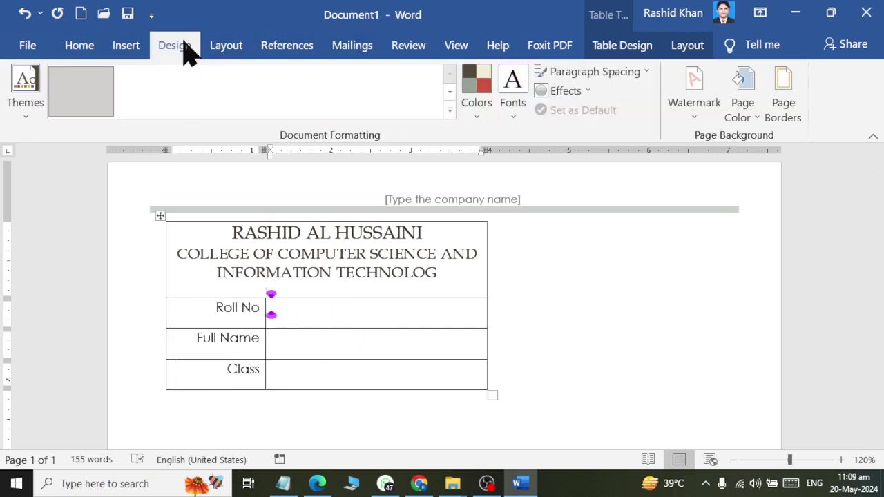
Apply the gold List Table style to the card, giving white bold labels on gold.
left_click(639, 47)
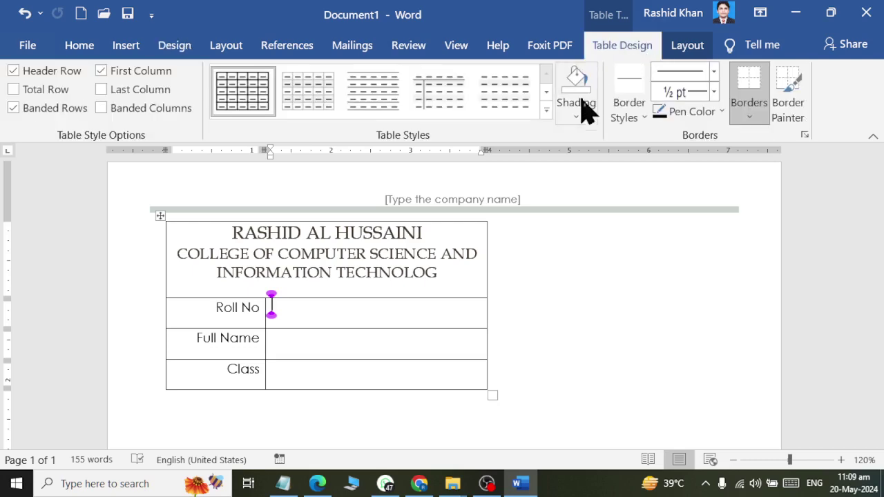
left_click(546, 111)
left_click(552, 338)
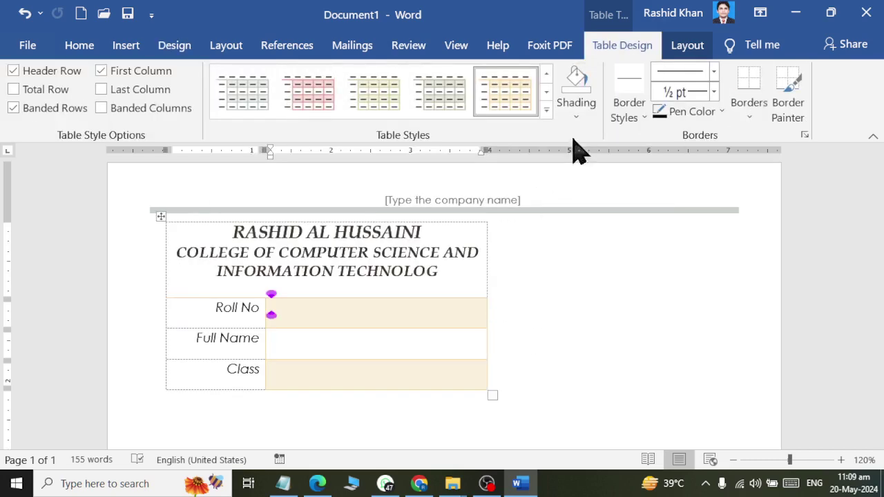
left_click(546, 116)
scroll(549, 300, "down", 5)
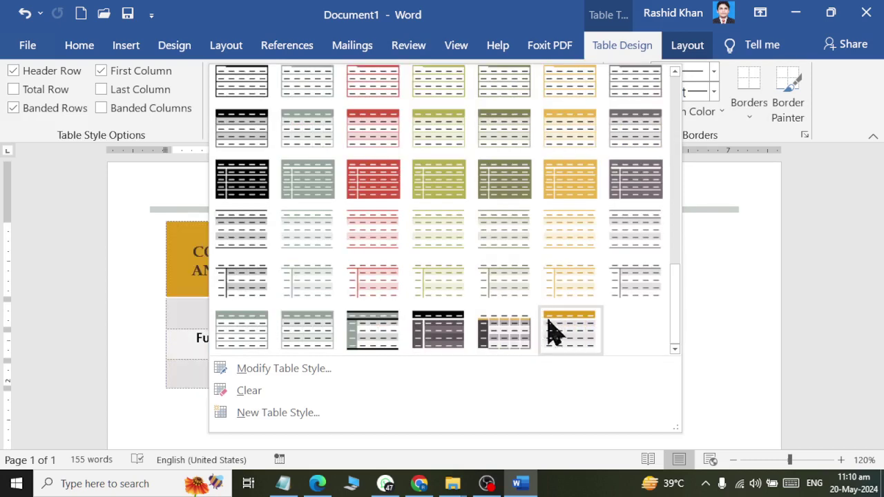
left_click(570, 201)
key("Up")
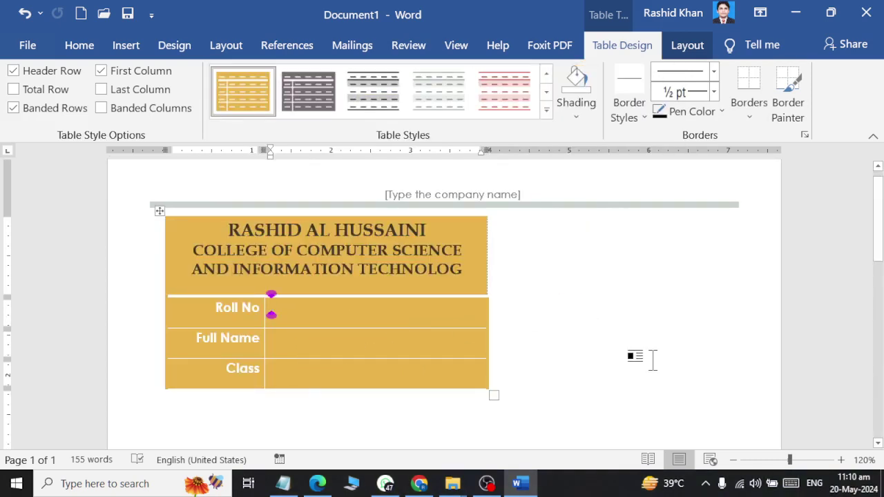
key("ctrl+s")
Save the document as 'Class 15 Maling Class 01.docx' in Documents > Word_Files > Jatin.
left_click(306, 341)
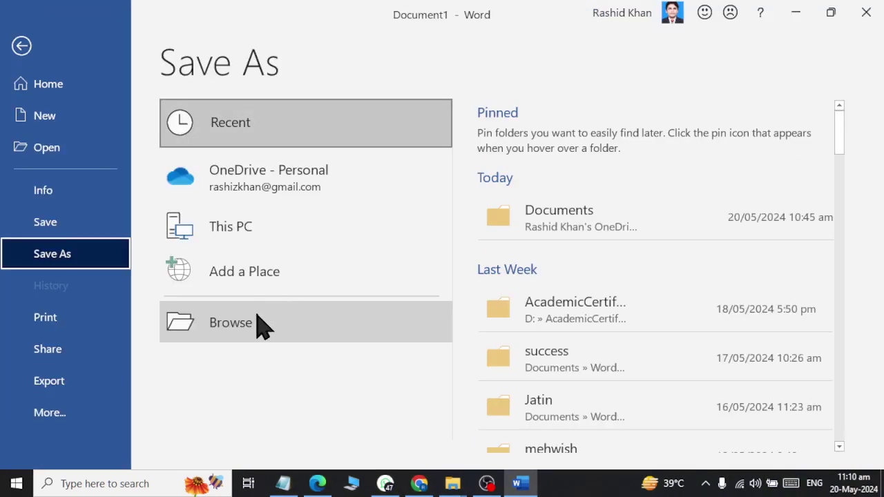
left_click(262, 326)
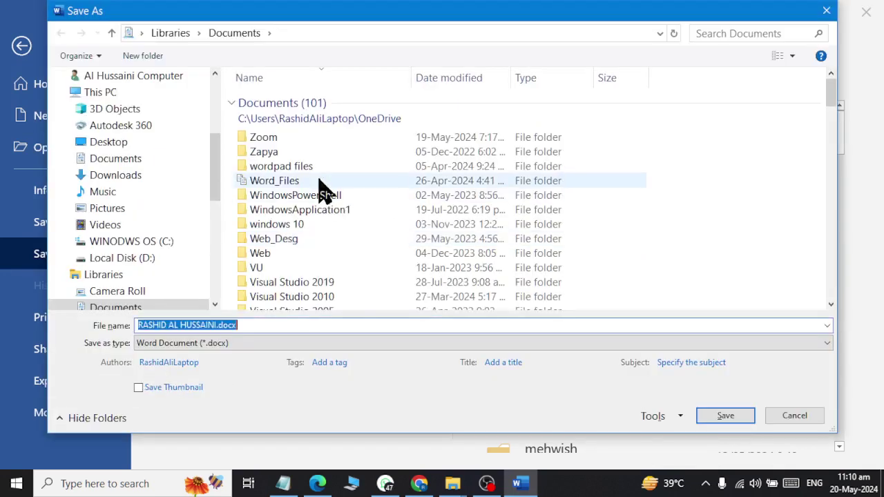
left_click(320, 181)
double_click(317, 177)
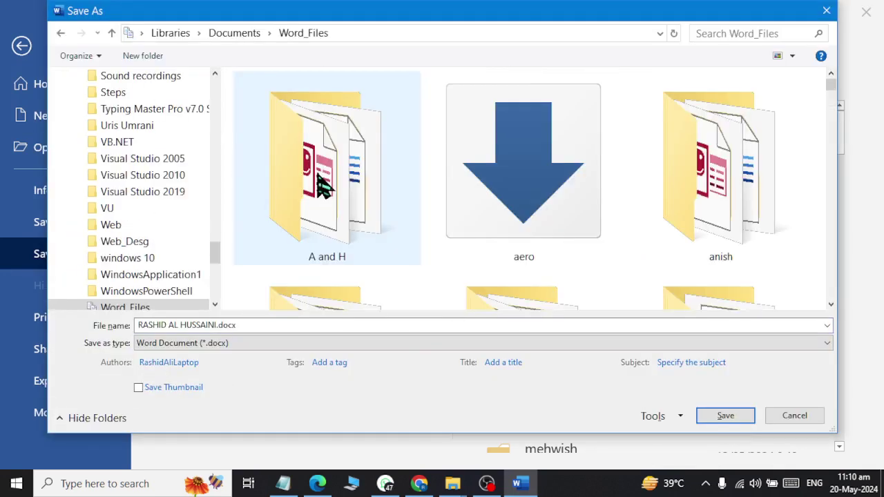
type("jatin")
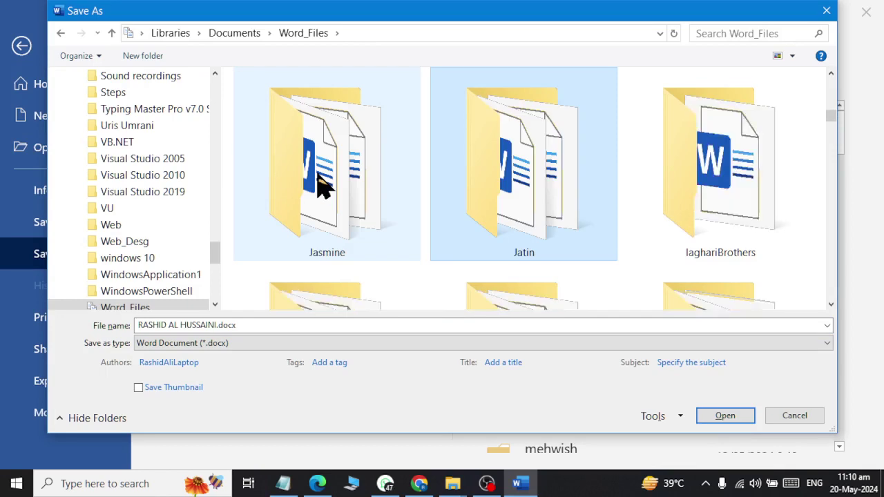
key("Return")
left_click(253, 325)
scroll(418, 207, "down", 1)
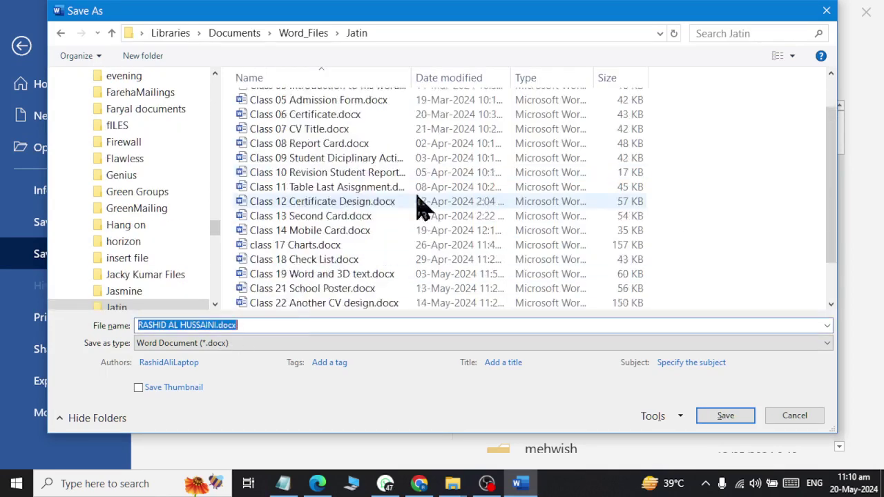
scroll(419, 217, "down", 1)
type("Class")
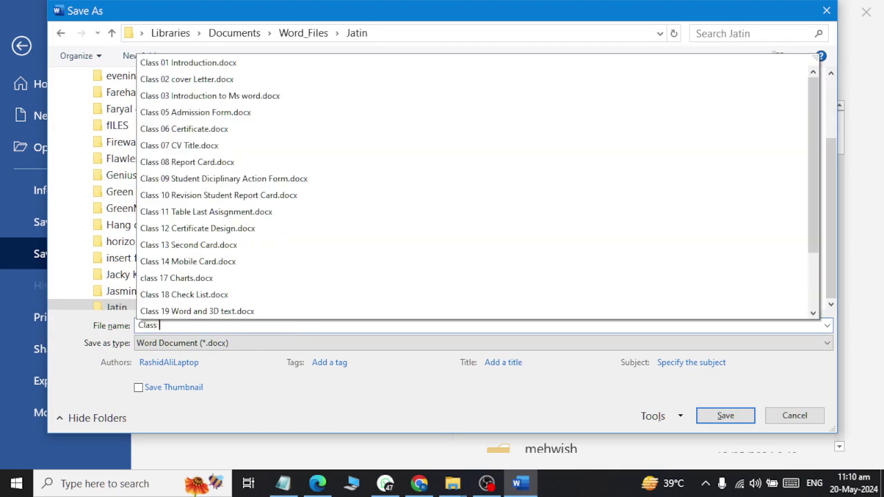
type("15 M")
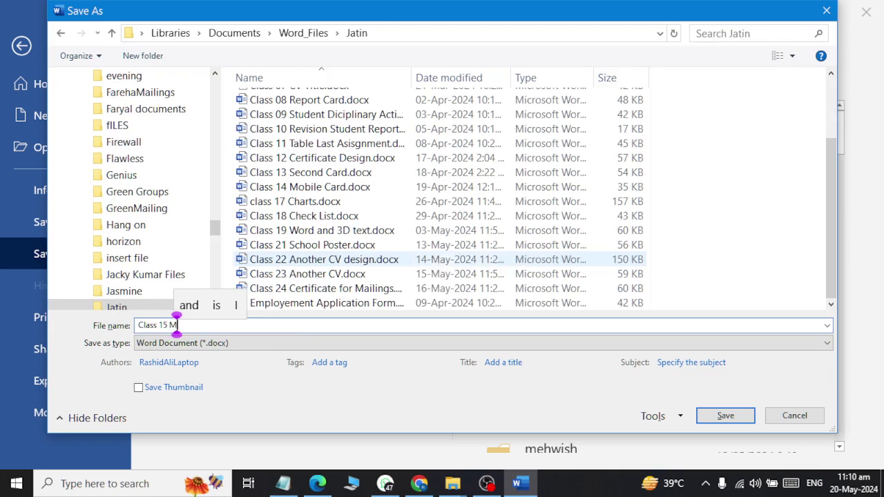
type("aling C")
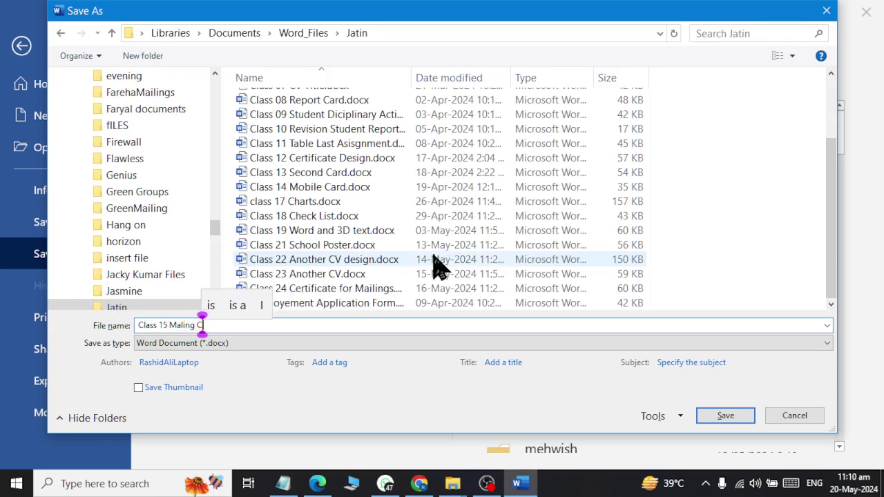
type("lass 01")
key("ctrl+a")
key("Escape")
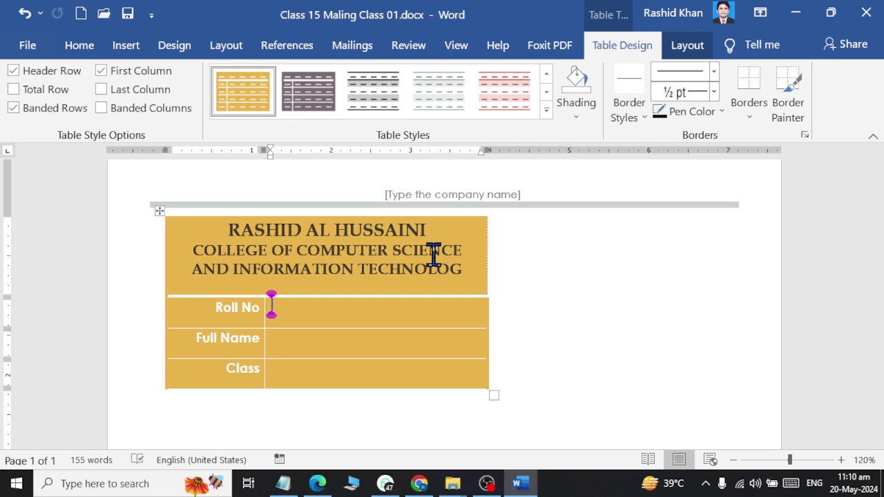
Close Word and open the Word_Files > Jatin folder in File Explorer.
left_click(866, 13)
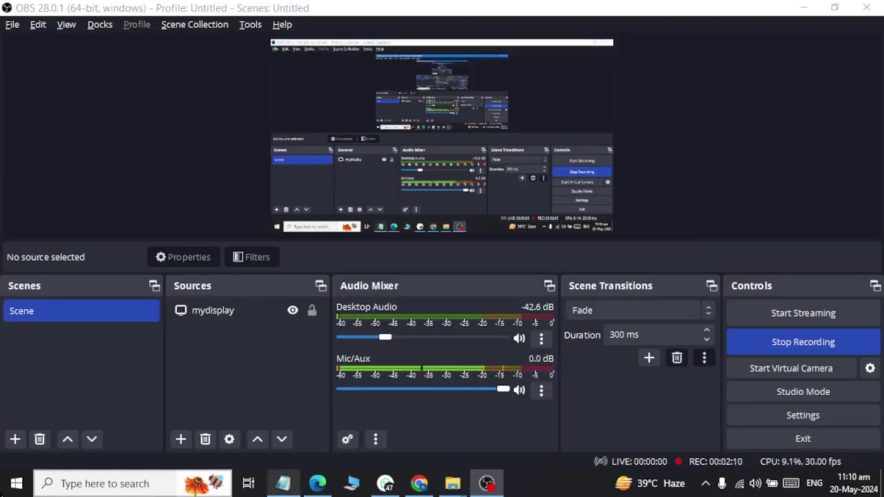
left_click(17, 484)
left_click(16, 139)
left_click(18, 149)
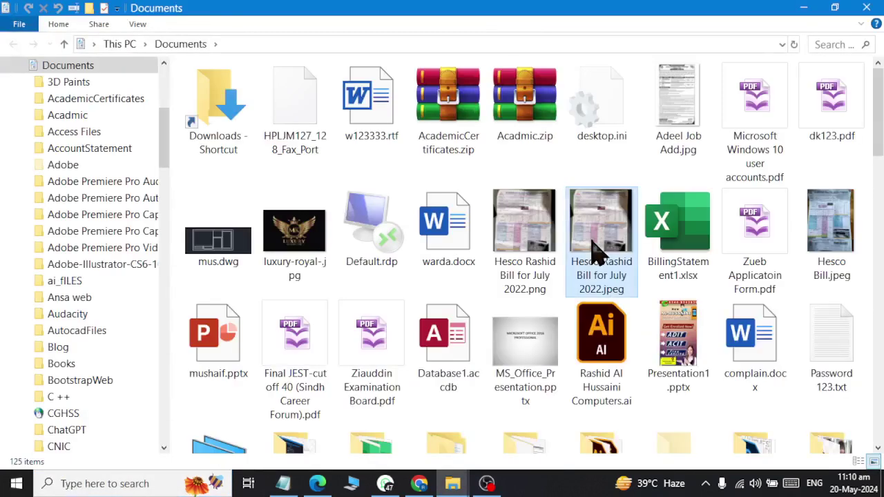
key("Return")
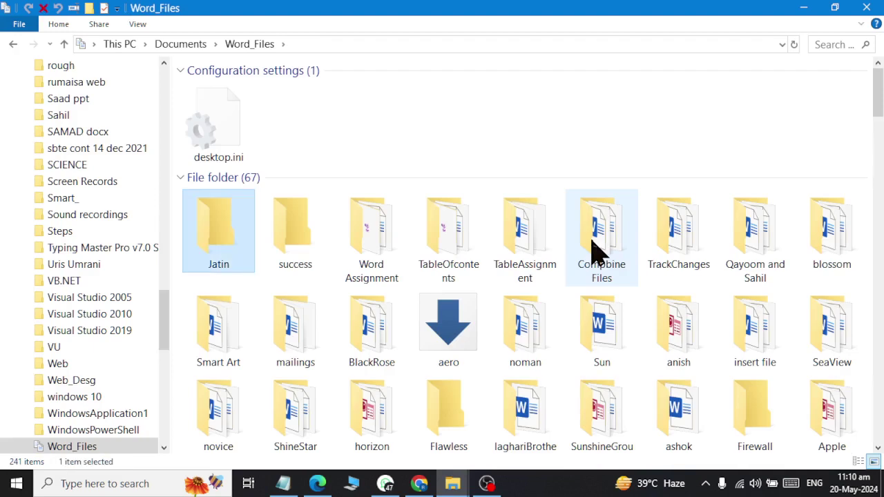
key("Return")
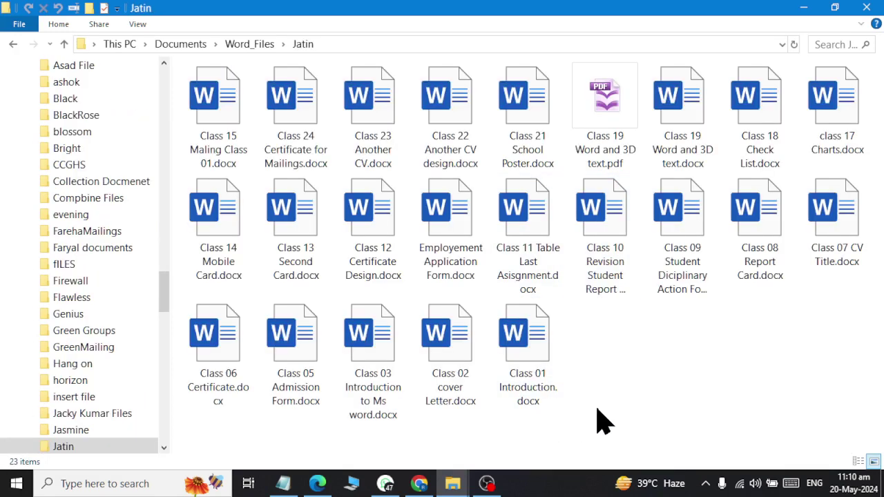
Rename the saved file to 'Class 25 Mailing Class 01.docx'.
key("Right")
key("Left")
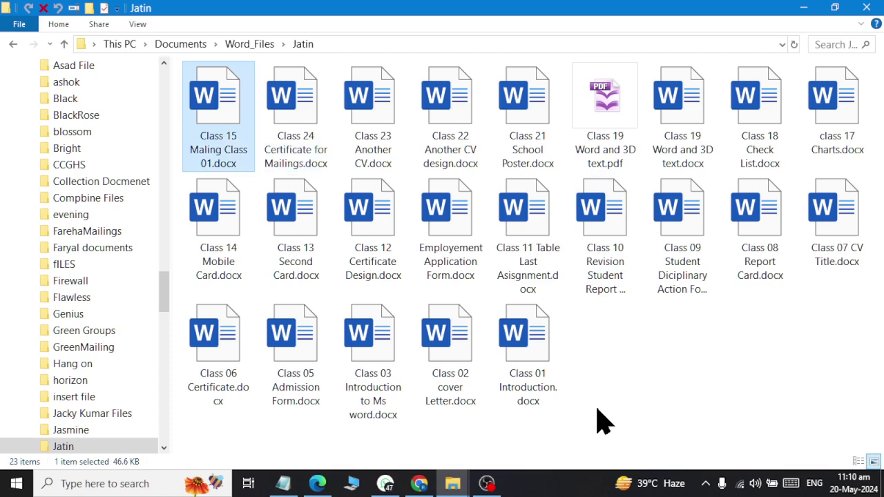
key("F2")
key("Home")
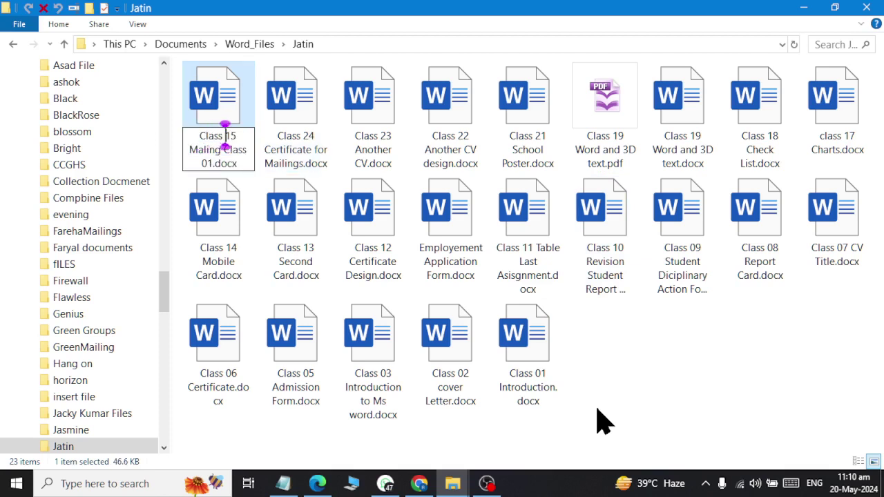
key("BackSpace")
type("2")
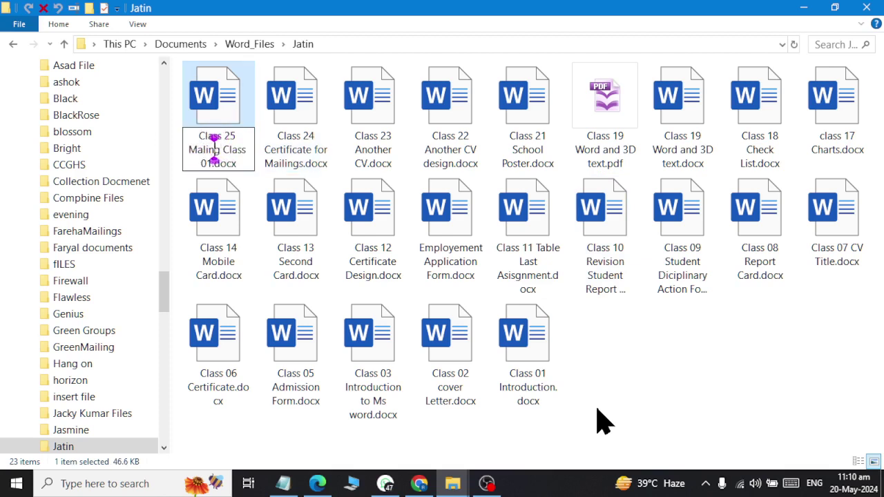
key("Return")
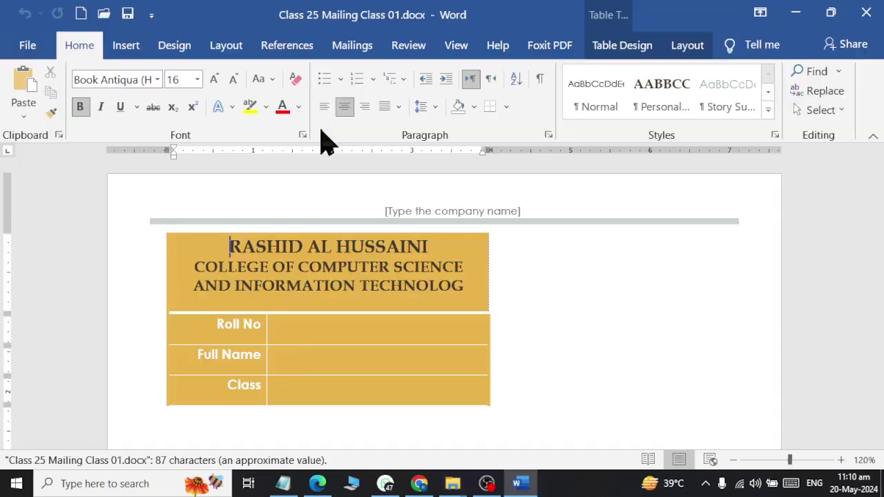
Align the Roll No, Full Name and Class labels right and vertically centred.
scroll(349, 341, "up", 3, "ctrl")
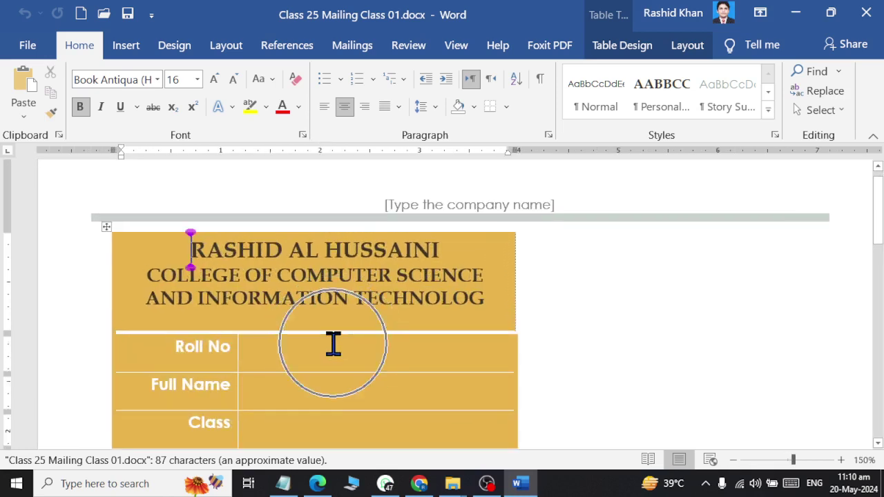
left_click_drag(204, 261, 338, 331)
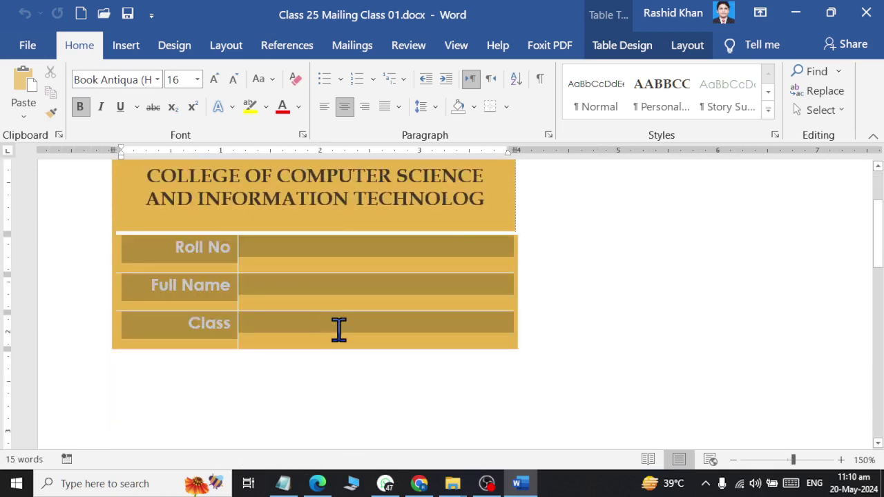
left_click(687, 45)
left_click(628, 92)
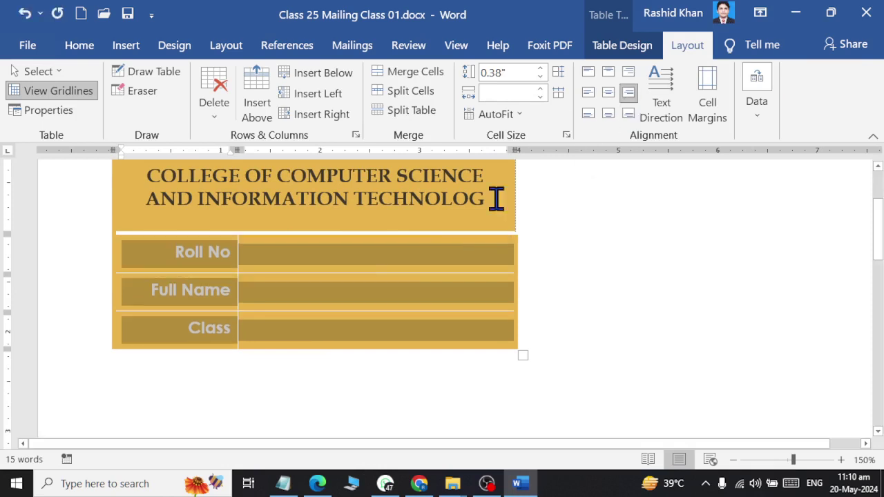
left_click(420, 252)
Centre the three entry cells beside the labels and save the document.
left_click_drag(365, 270, 373, 328)
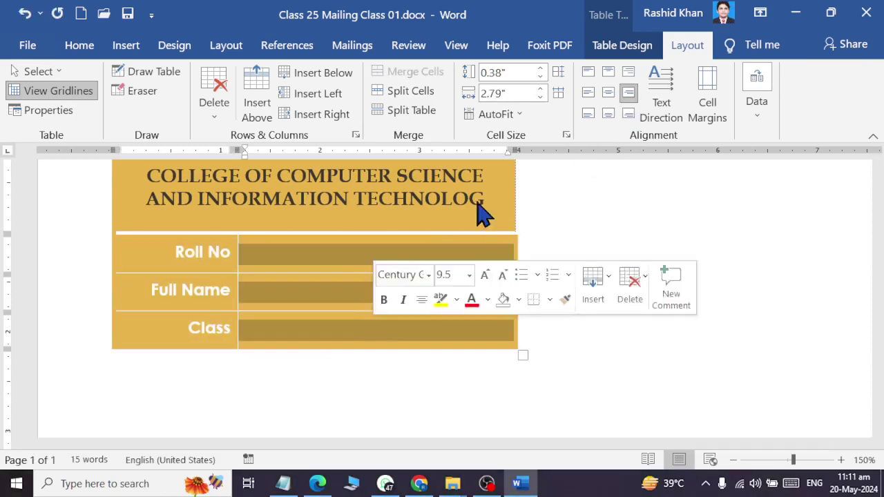
left_click(608, 92)
left_click(349, 267)
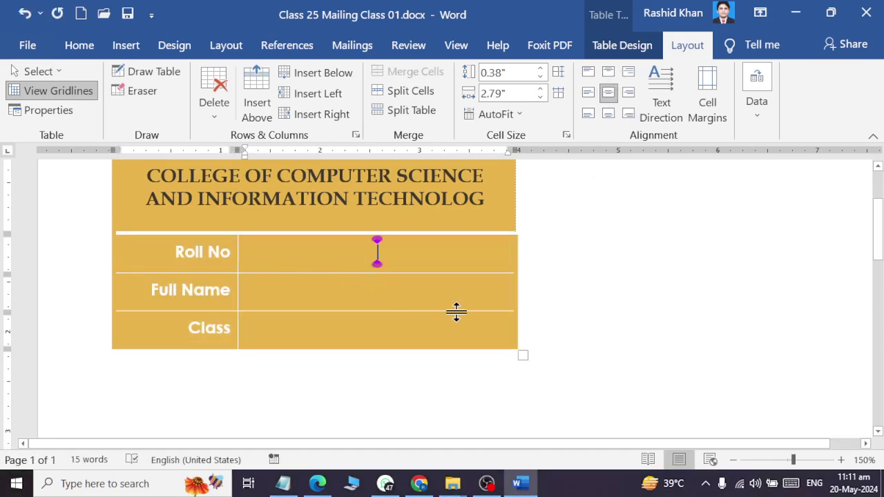
key("ctrl+s")
scroll(338, 289, "up", 2)
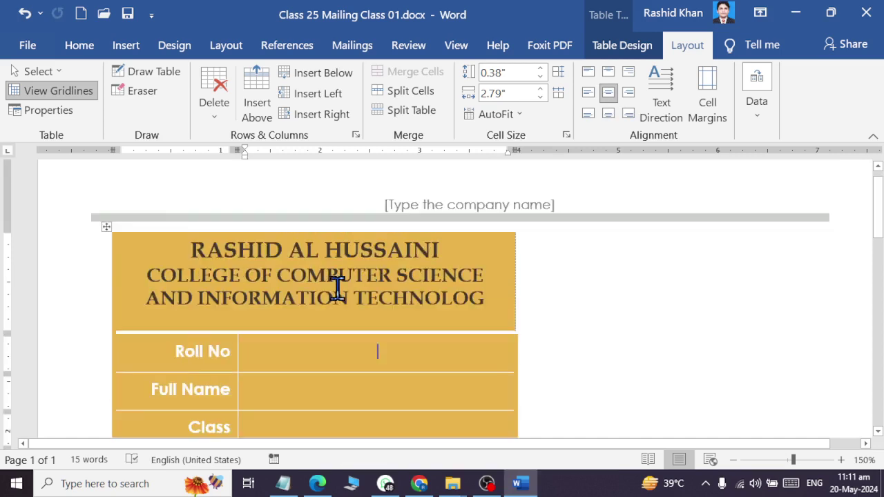
scroll(292, 277, "down", 1)
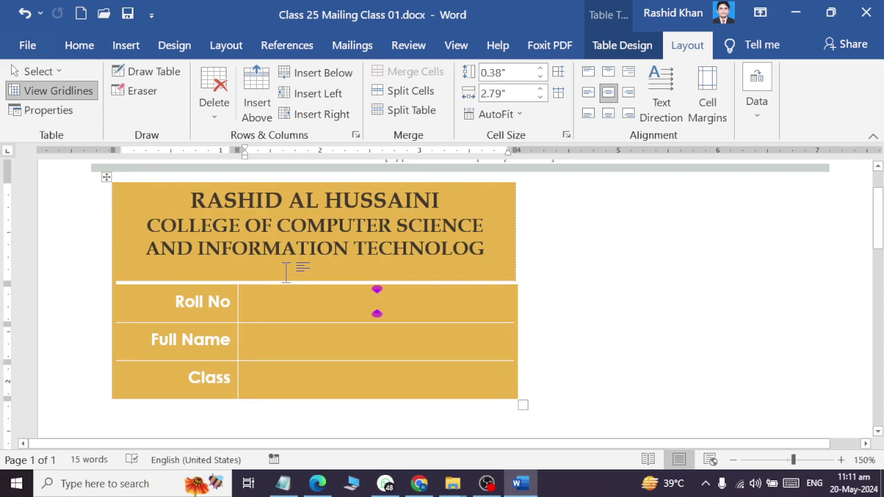
left_click(106, 178)
left_click(102, 221)
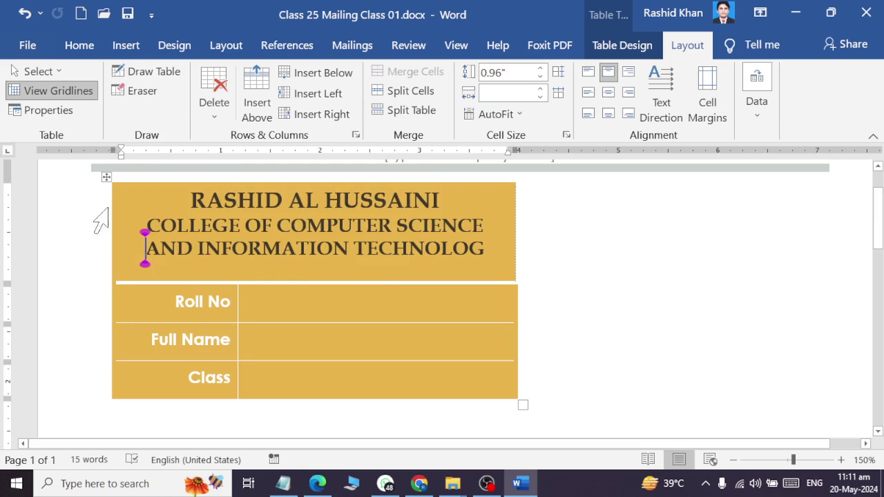
left_click(105, 175)
left_click(79, 46)
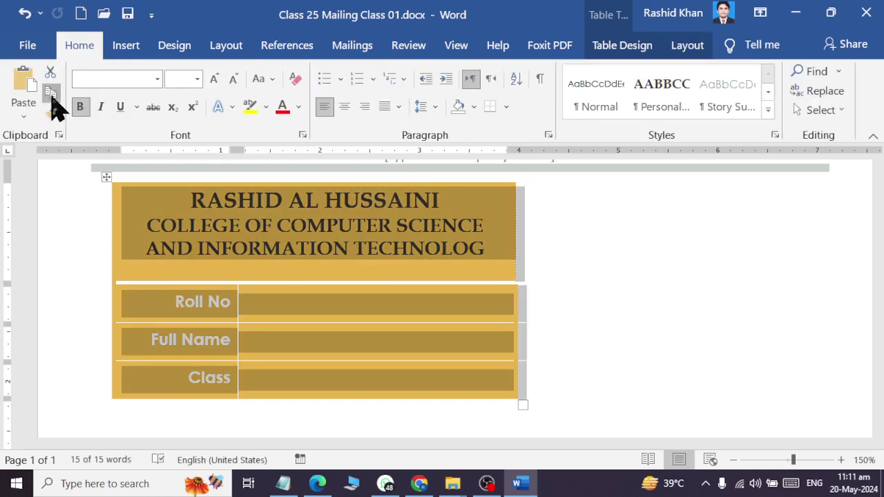
scroll(211, 336, "down", 5)
scroll(143, 256, "up", 3)
left_click(422, 233)
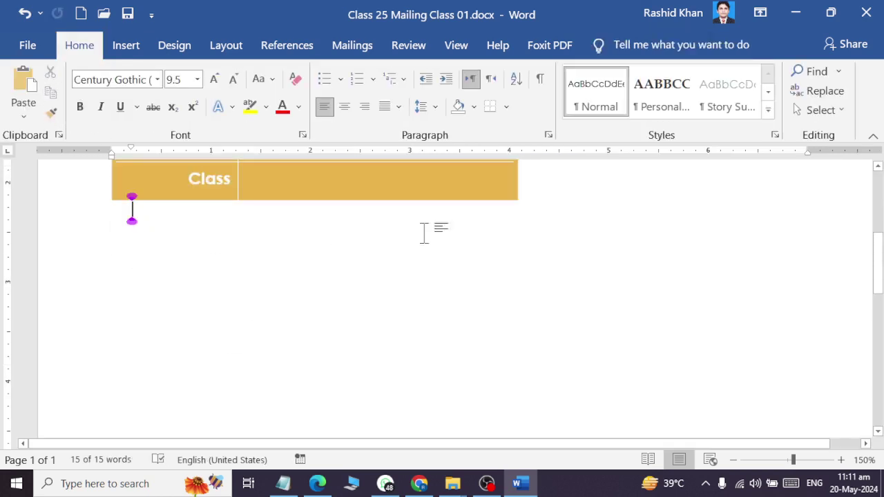
left_click(22, 86)
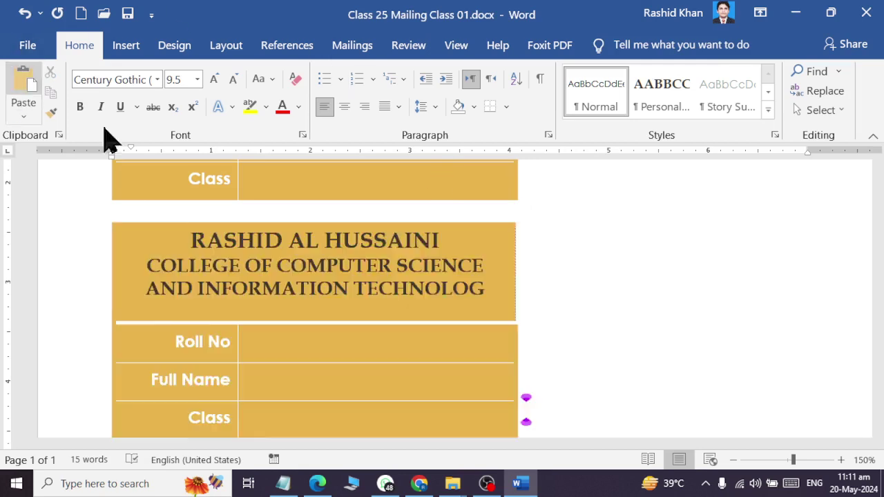
scroll(446, 315, "down", 2)
scroll(348, 295, "up", 1)
scroll(348, 295, "down", 1)
scroll(377, 308, "down", 1)
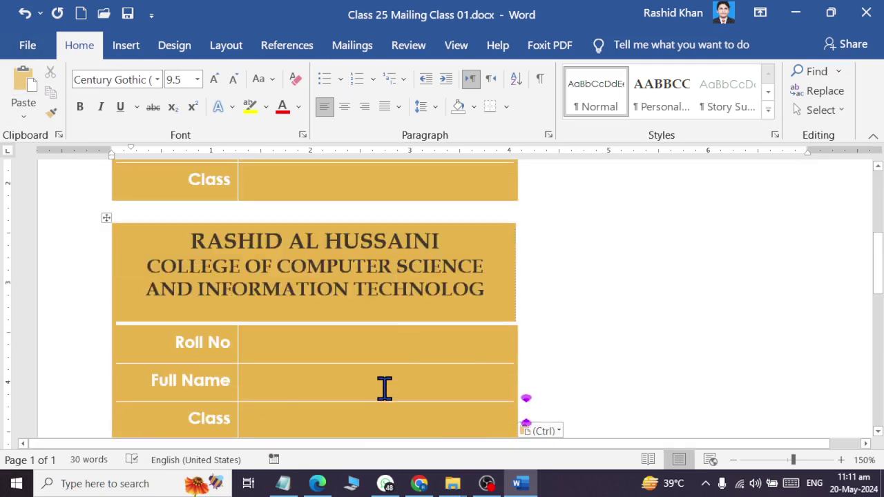
key("ctrl+z")
scroll(389, 390, "up", 2)
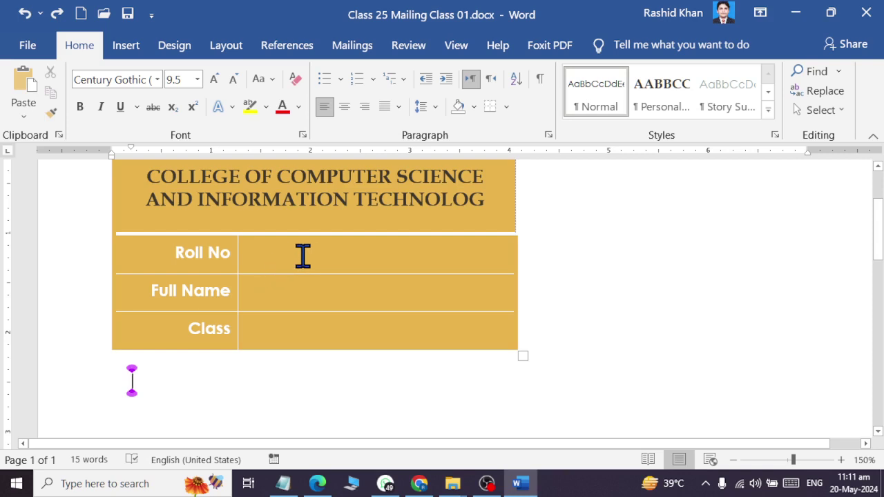
left_click(335, 259)
scroll(415, 263, "up", 3)
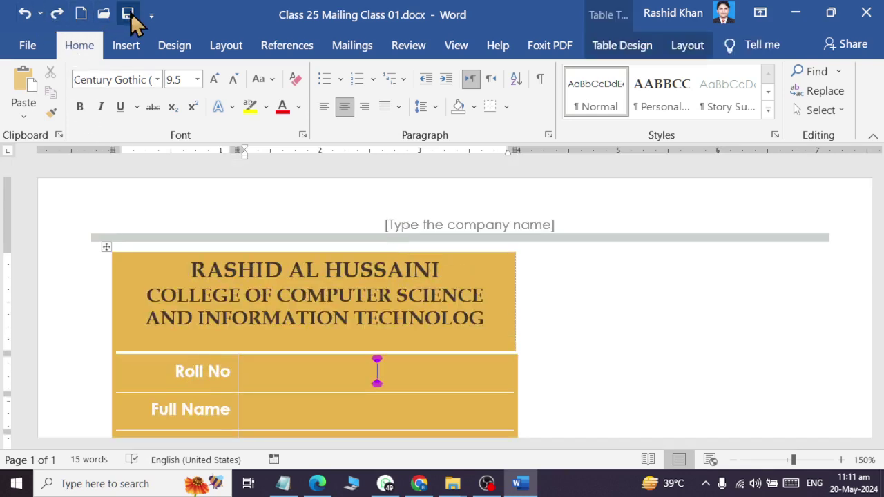
scroll(401, 367, "down", 3)
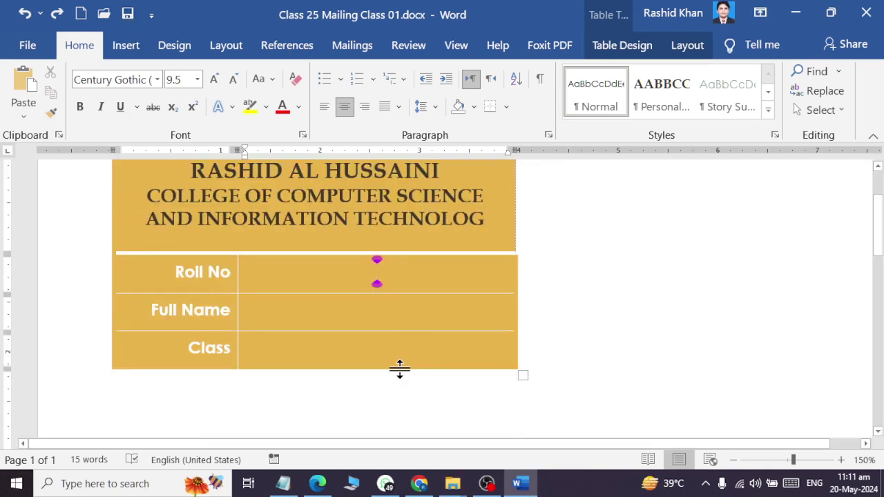
scroll(399, 325, "up", 2)
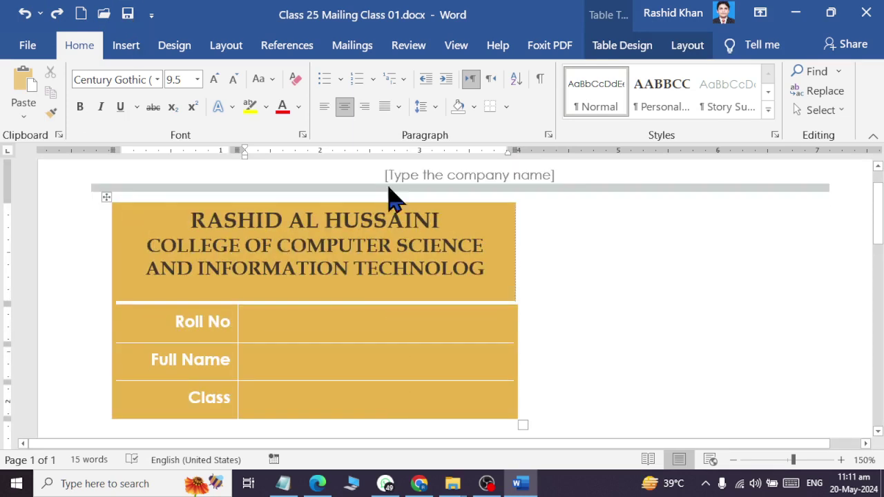
Start a new mail-merge recipient list and open its Customize Columns field list.
left_click(357, 55)
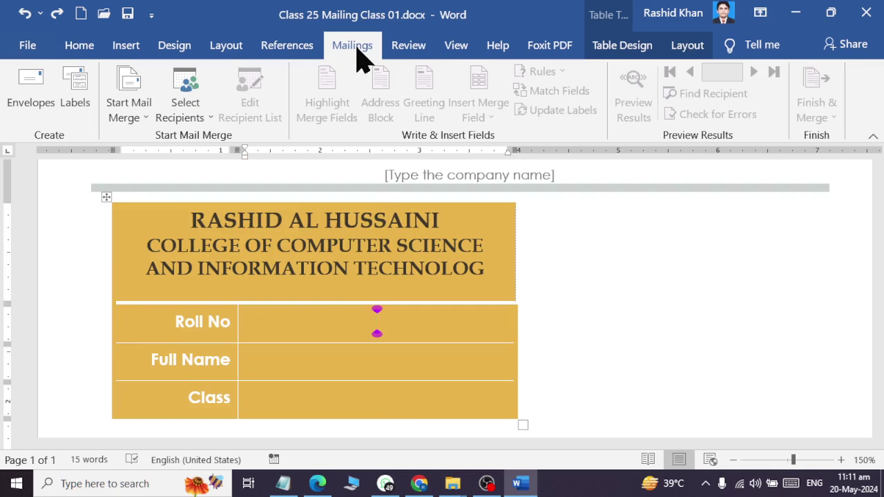
left_click(195, 120)
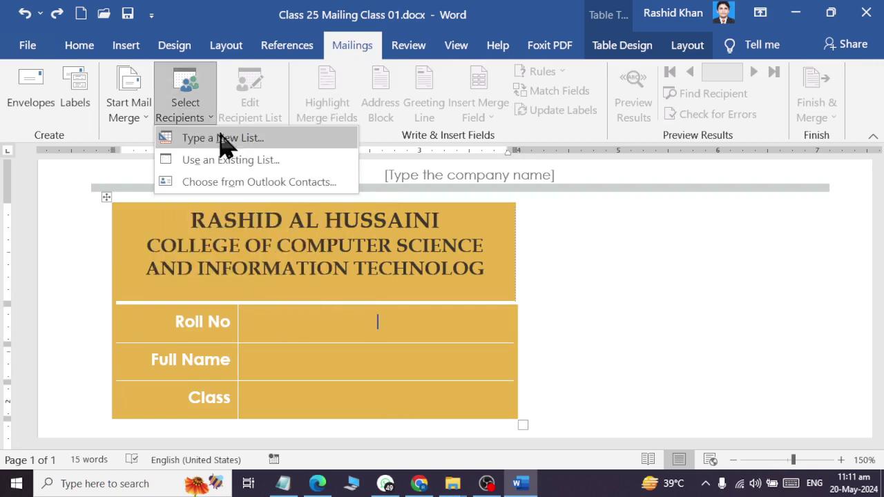
left_click(312, 152)
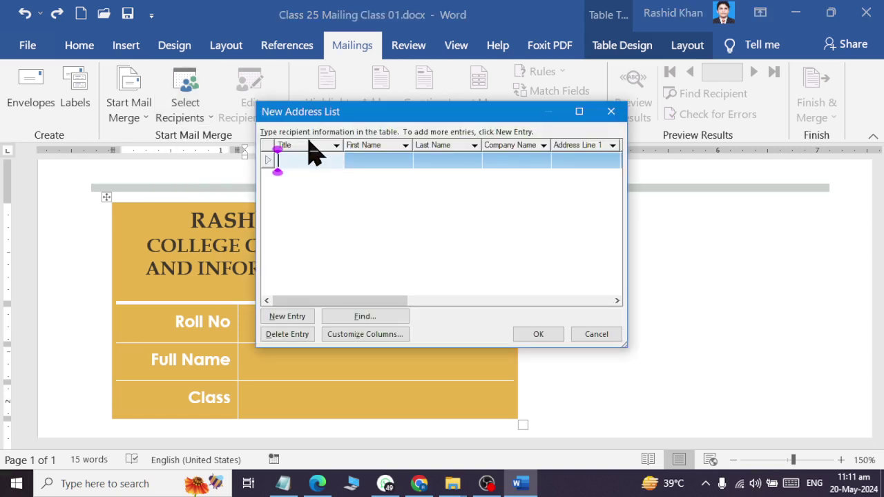
left_click(355, 338)
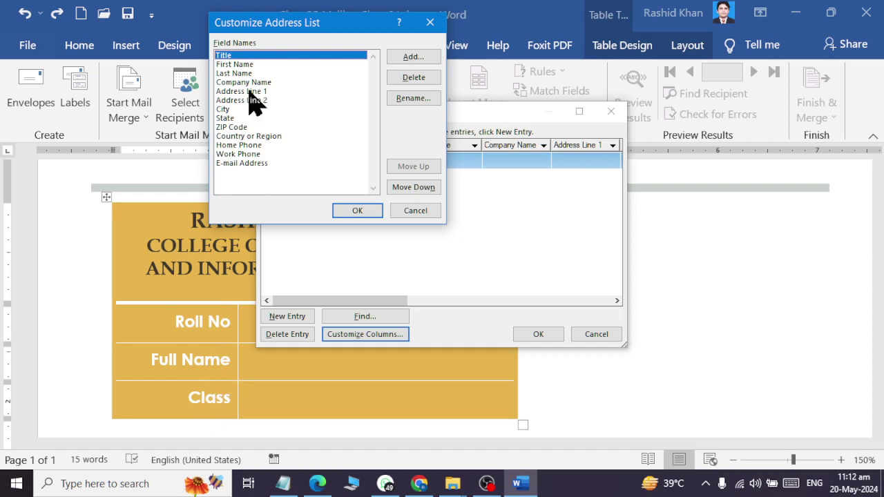
Delete the E-mail Address, Work Phone, Home Phone, Country or Region and ZIP Code fields.
left_click(247, 164)
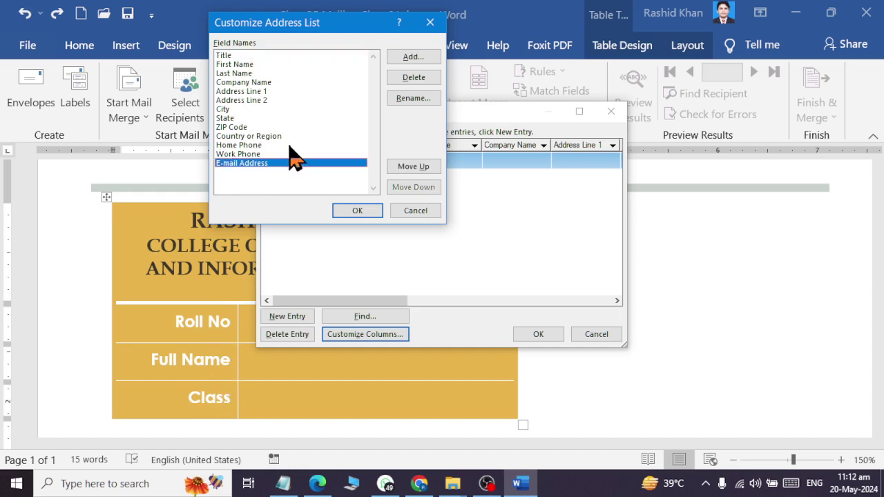
left_click(406, 78)
left_click(409, 280)
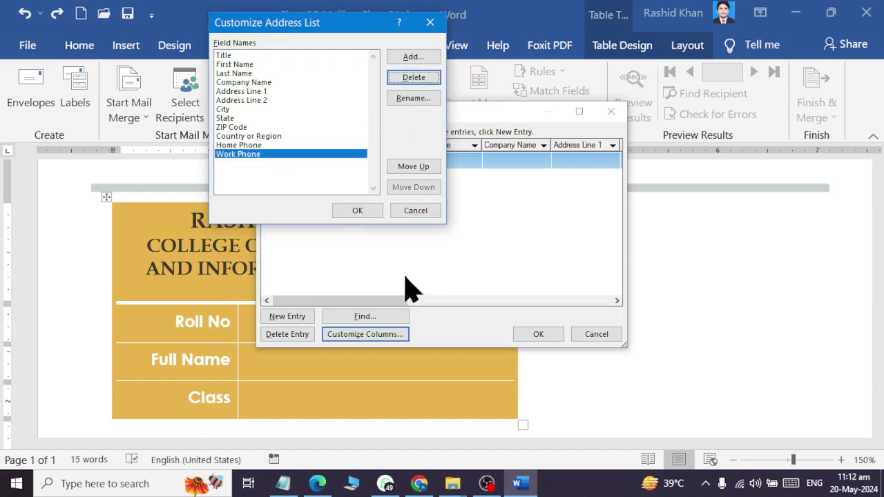
left_click(406, 78)
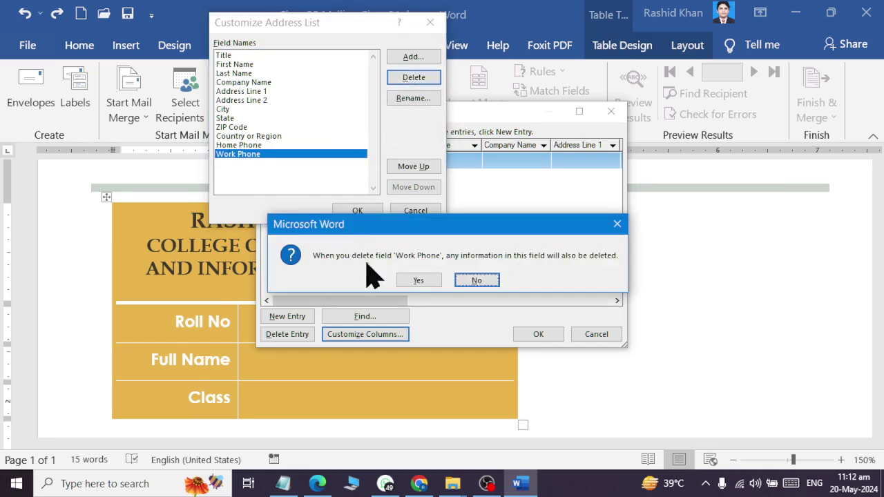
left_click(415, 280)
left_click(276, 146)
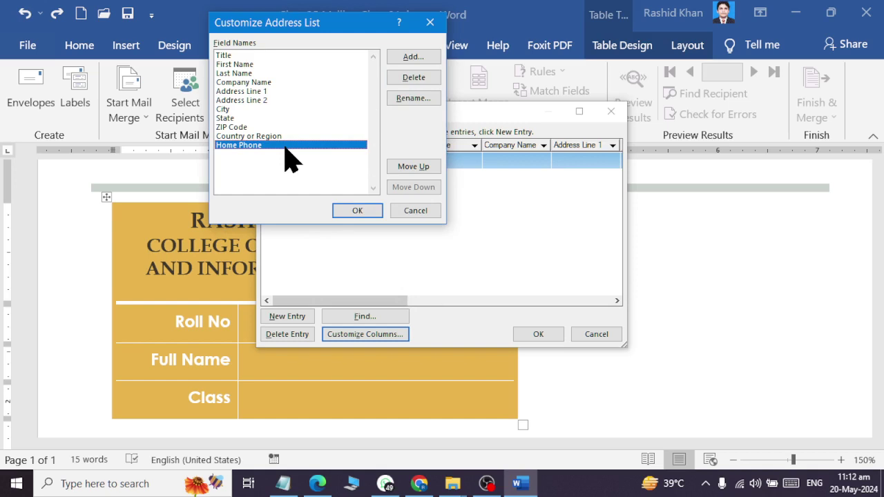
key("alt+d")
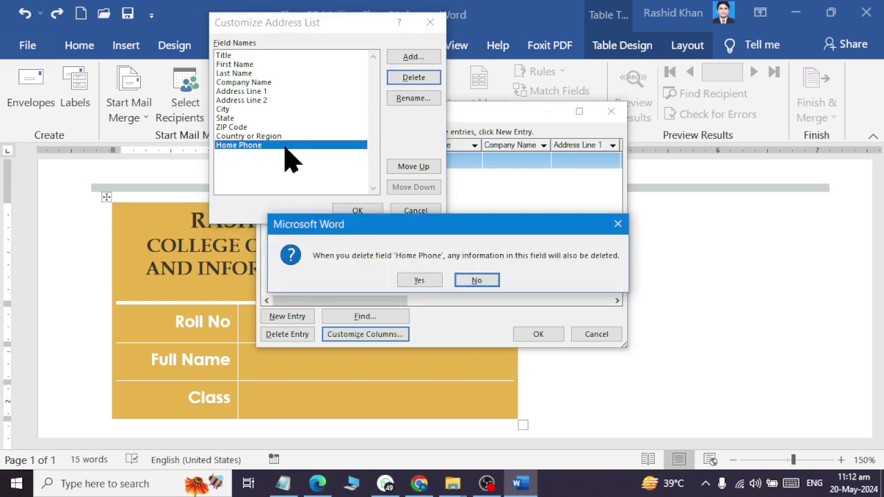
key("y")
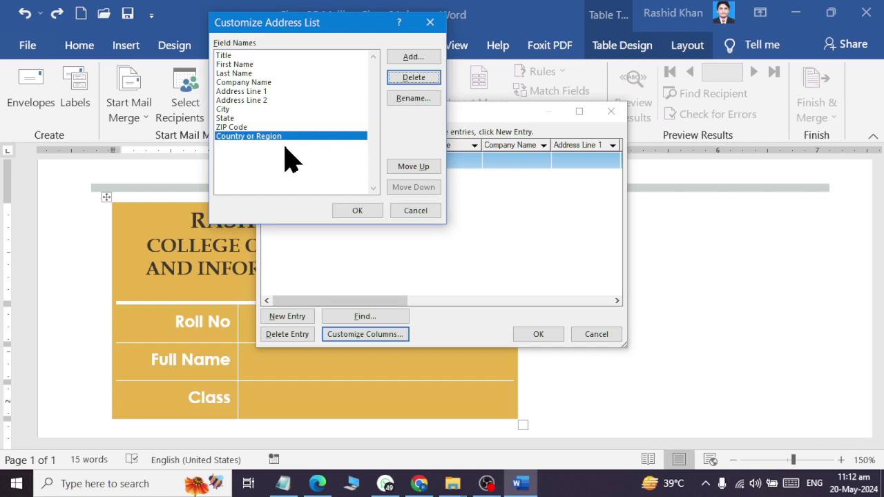
key("alt+d")
key("y")
key("alt+d")
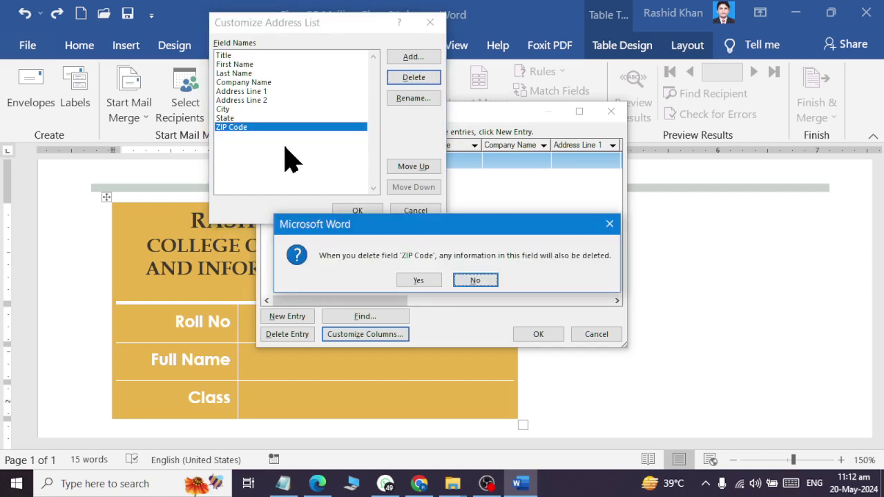
key("y")
Delete the State, City, Address Lines 1–2, Company Name, Last Name and First Name fields.
key("alt+d")
key("y")
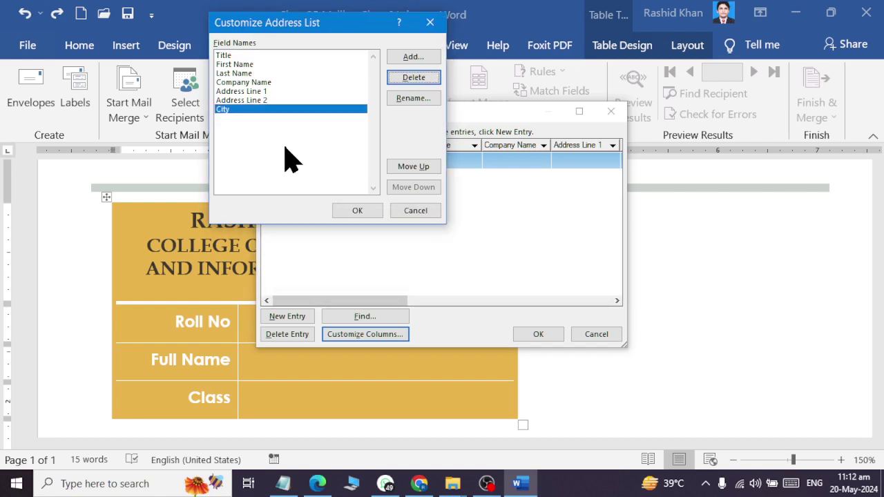
key("alt+d")
key("y")
key("alt+d")
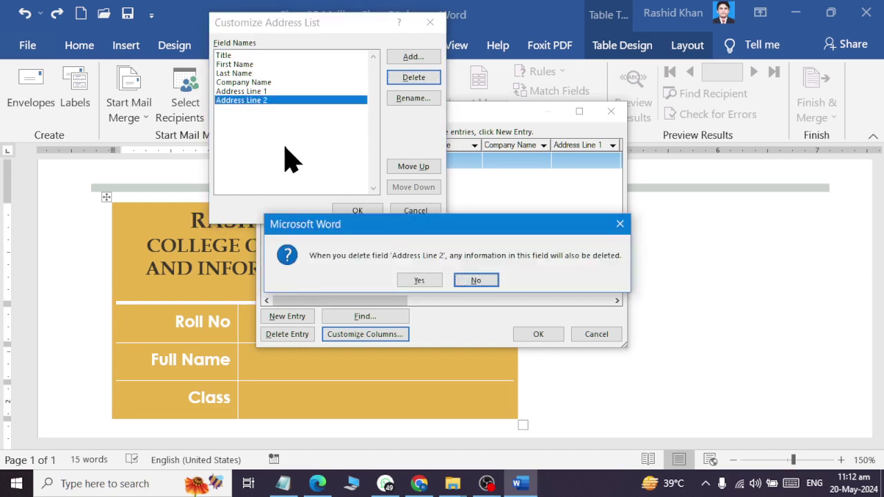
key("y")
key("alt+d")
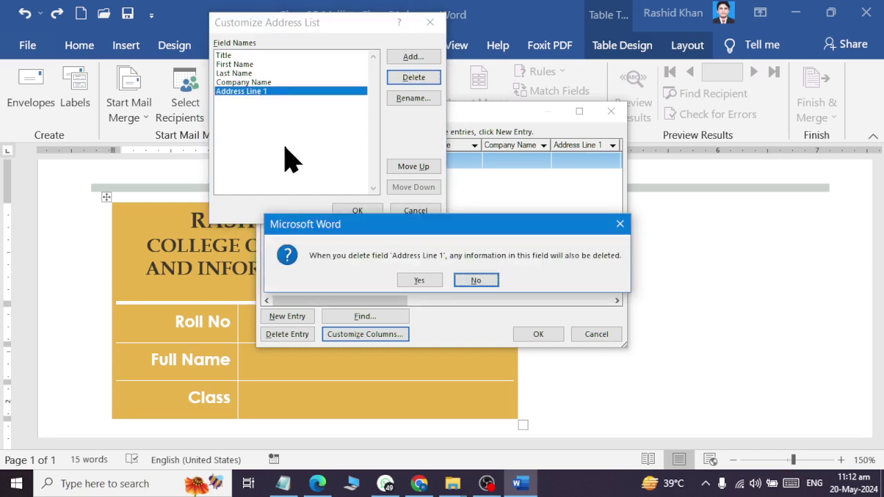
key("y")
key("alt+d")
key("y")
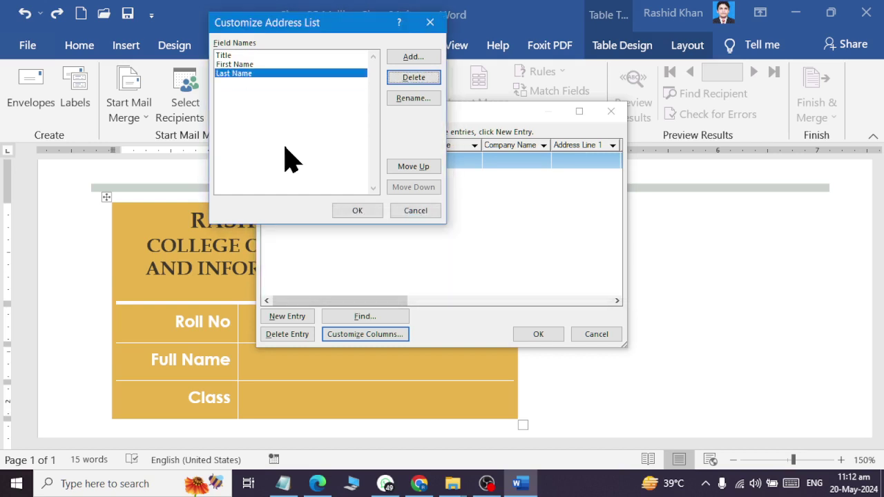
key("alt+d")
key("y")
key("alt+d")
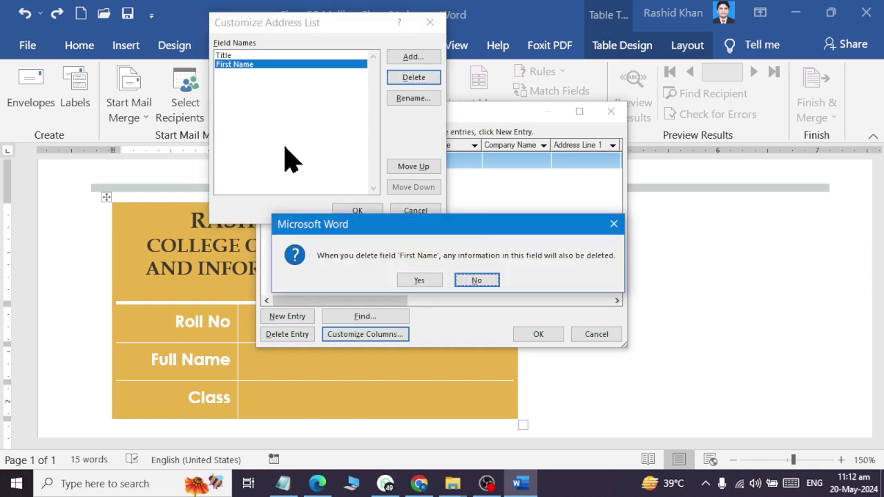
key("y")
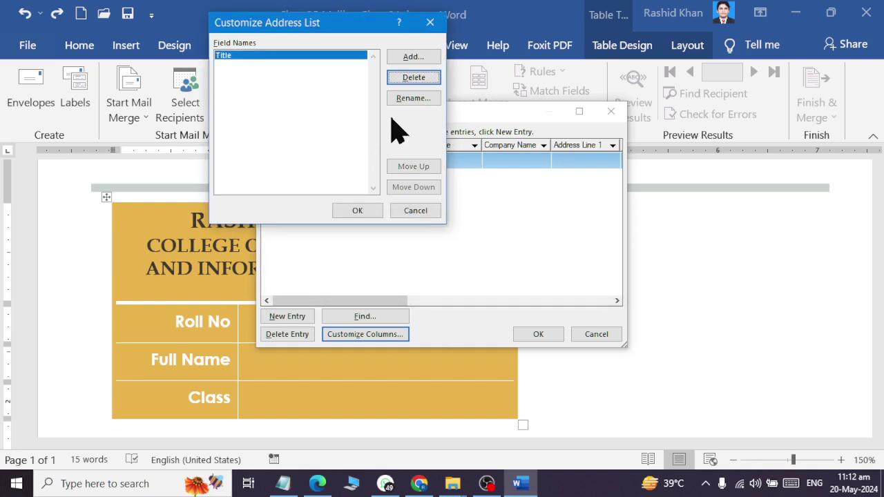
Add FirstName and LastName fields to the address list, leaving Title unrenamed.
left_click(412, 98)
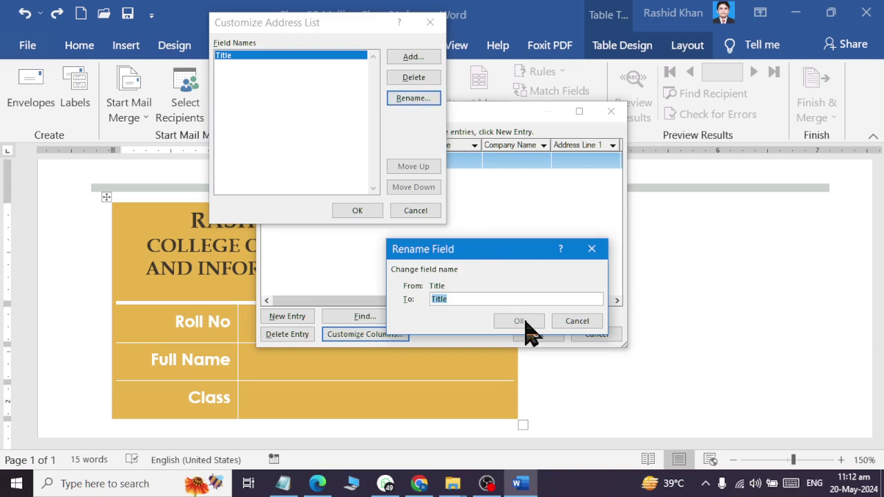
left_click(567, 323)
left_click(421, 58)
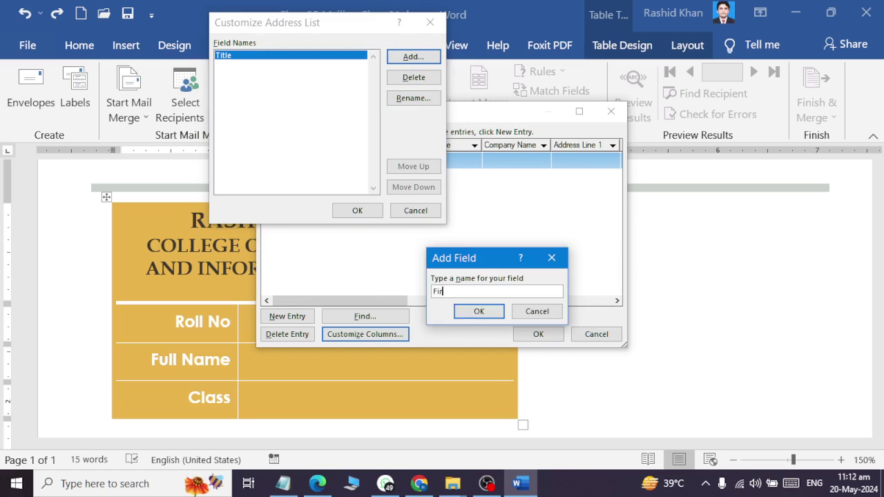
type("FirstName")
key("Return")
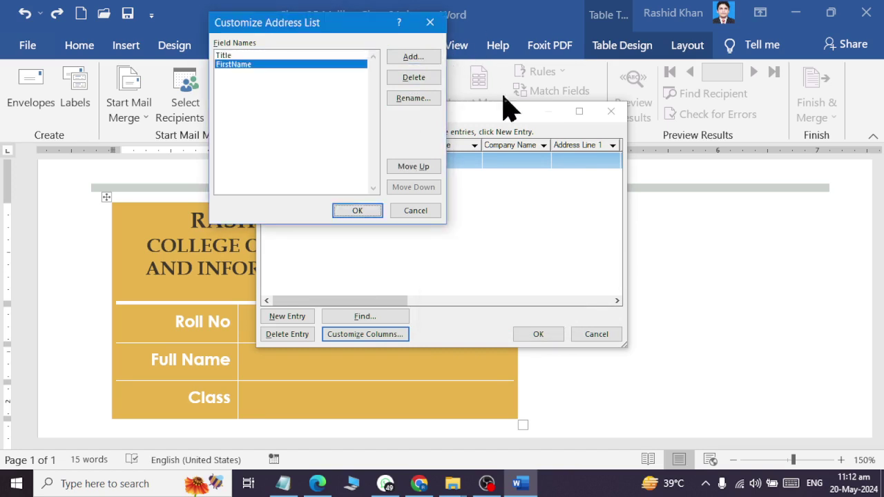
left_click(420, 58)
type("Last")
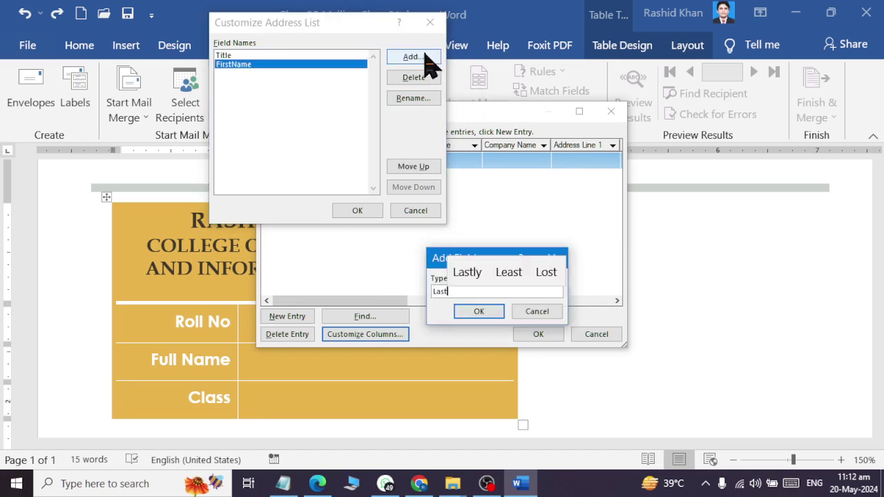
type("Name")
key("Return")
Add RollNo and Class fields and close the field customization.
left_click(425, 57)
type("RollNo")
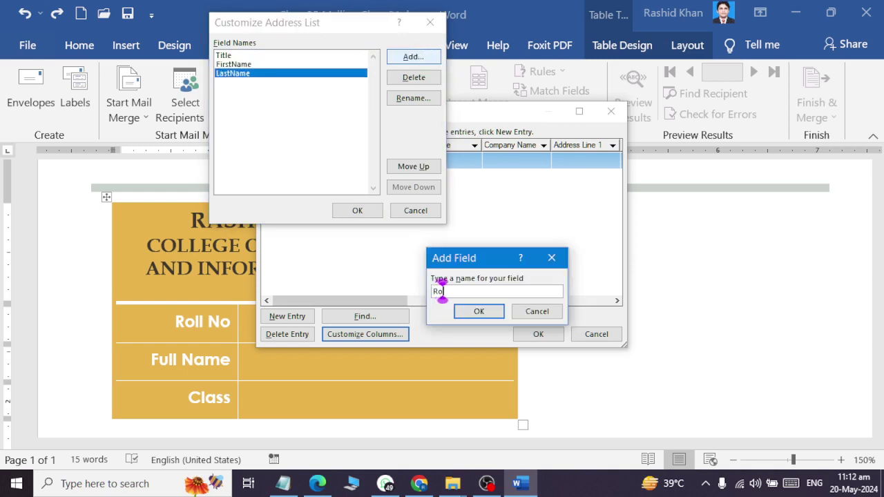
key("Return")
left_click(426, 57)
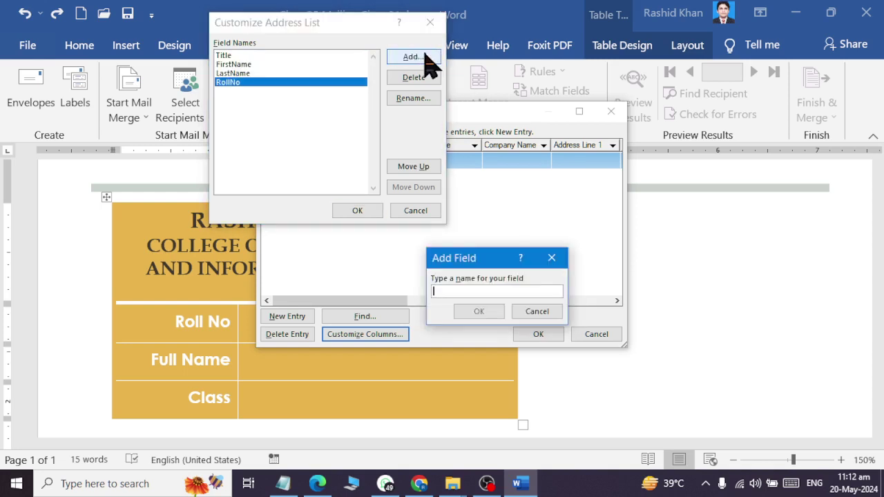
type("Class")
key("Return")
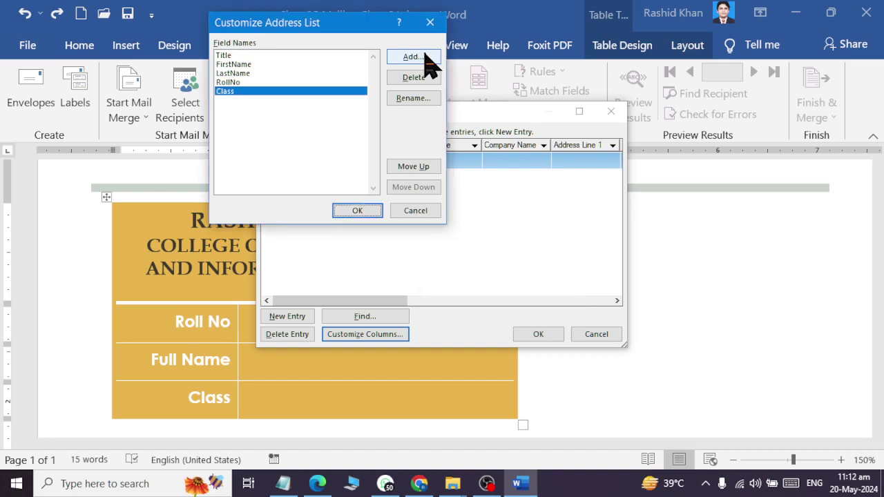
left_click(373, 205)
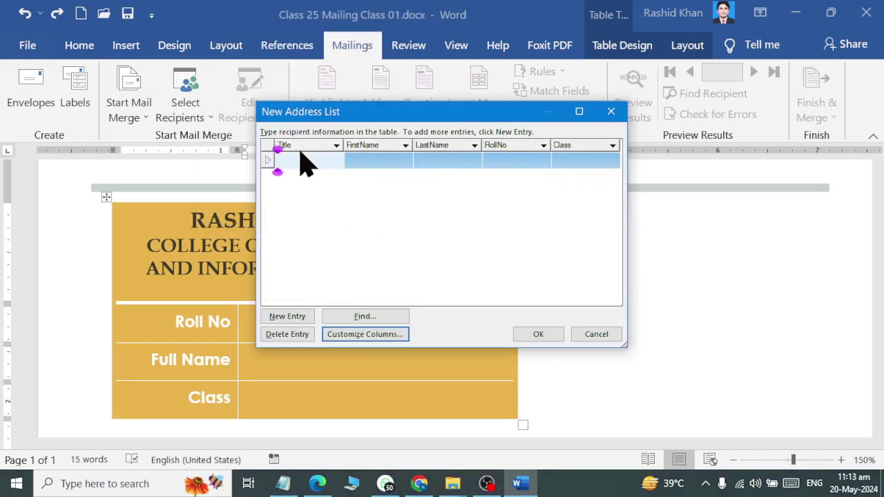
Fill the first entry: title Mr., the student's name, roll number and class ADIT.
type("Mr.")
key("Tab")
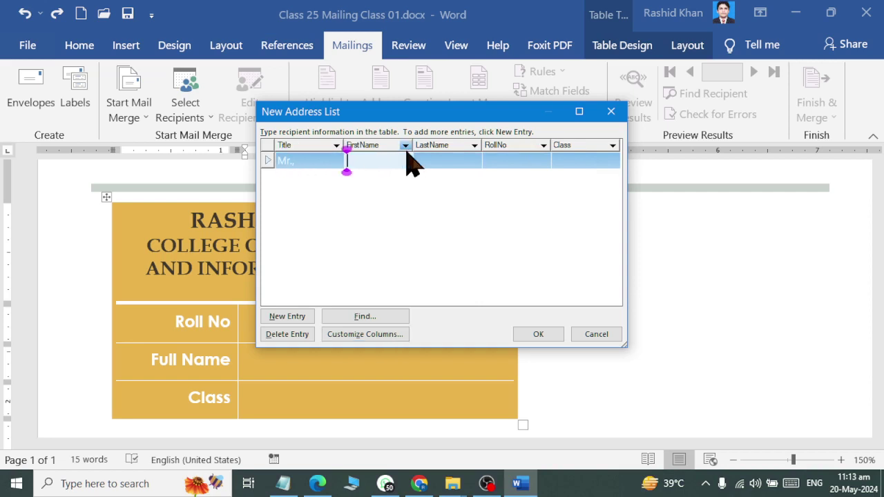
key("shift+Tab")
key("BackSpace")
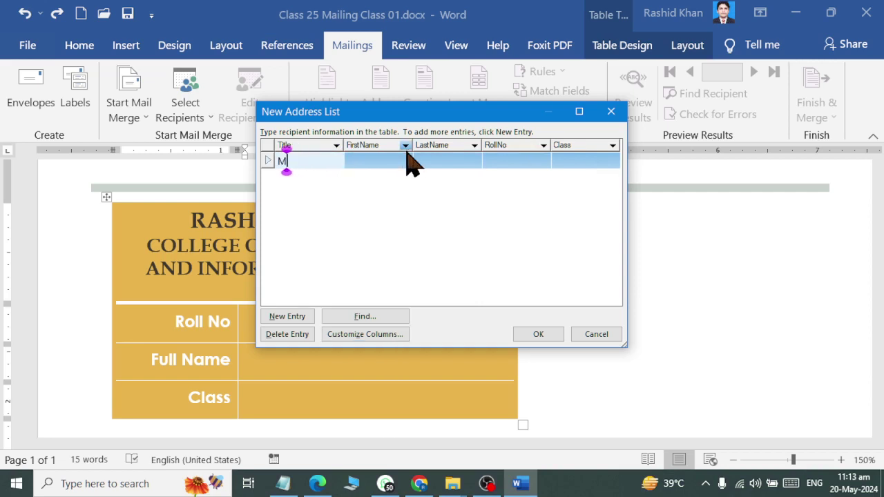
key("BackSpace")
key("BackSpace")
type("Mr.")
key("Tab")
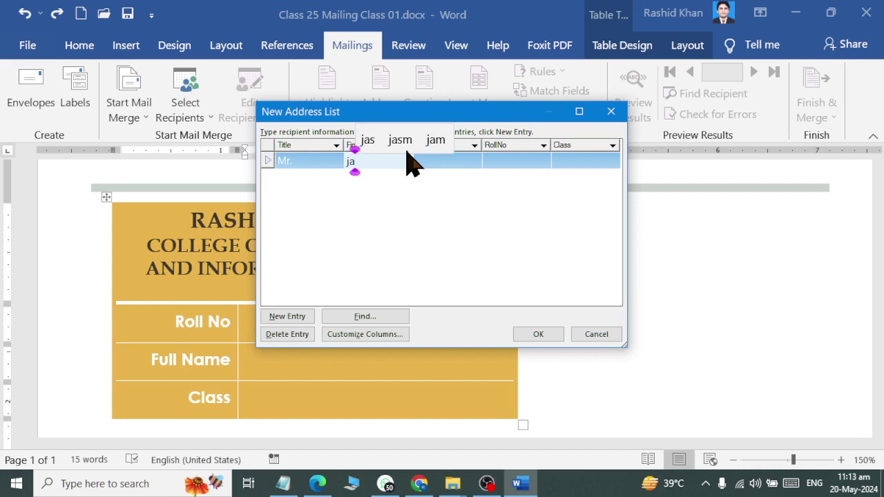
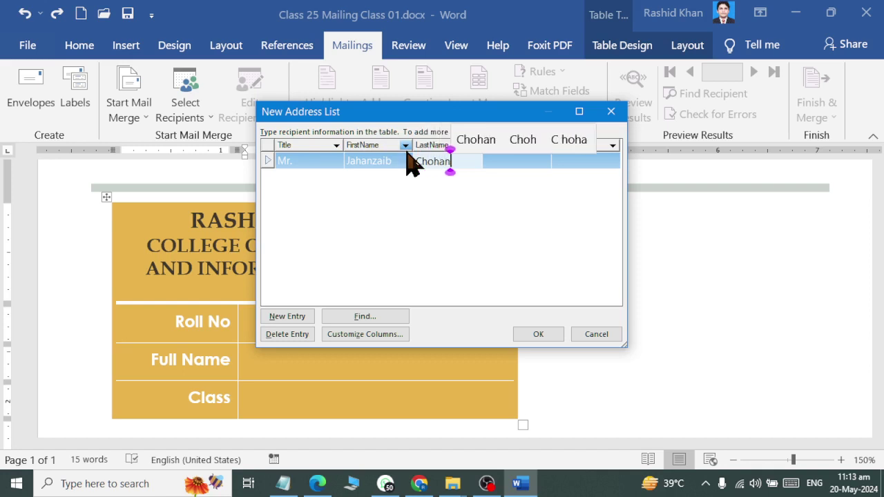
key("Tab")
type("543")
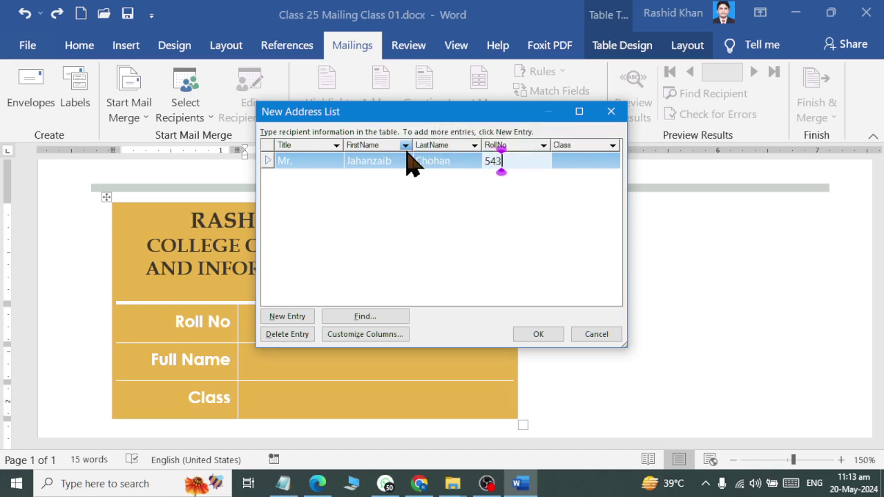
type("23")
key("Tab")
type("AD")
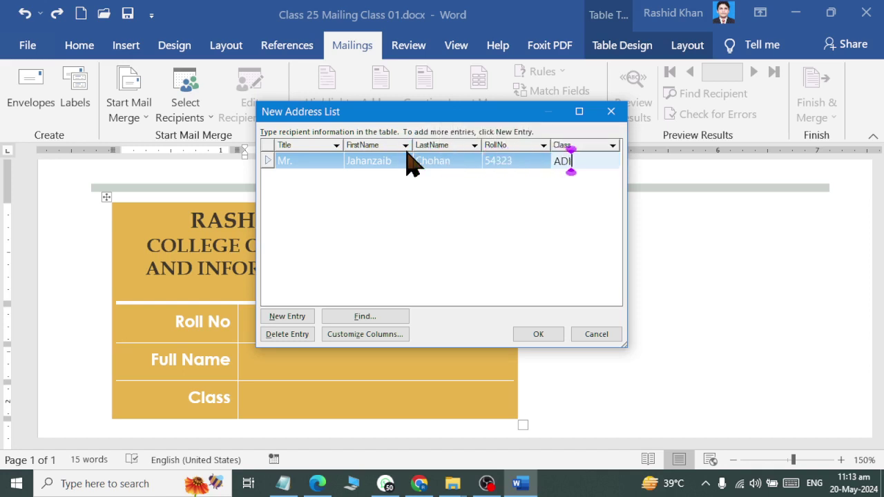
type("IT")
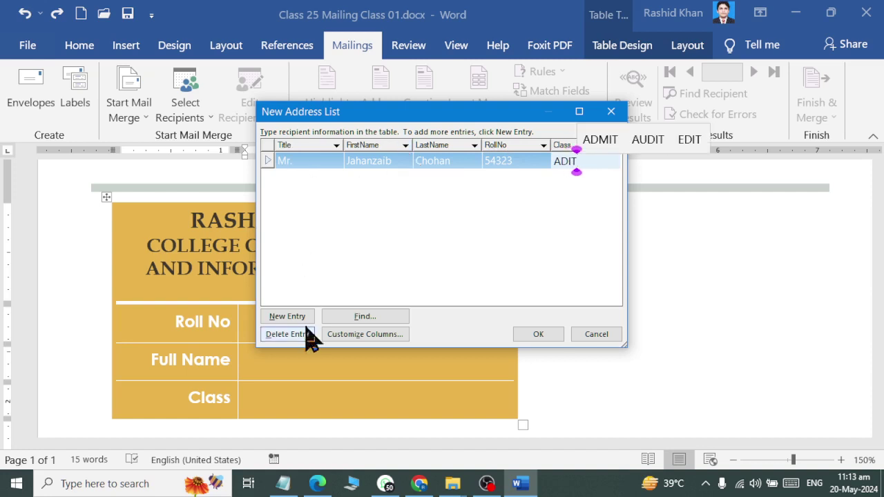
Add a second entry with title Mr., first and last name, roll number and class ADIT.
left_click(288, 317)
type("Mr.")
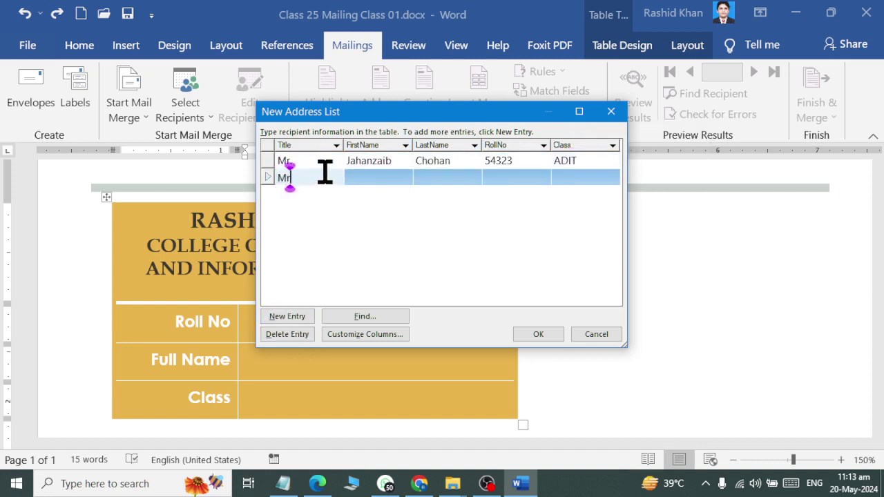
key("Tab")
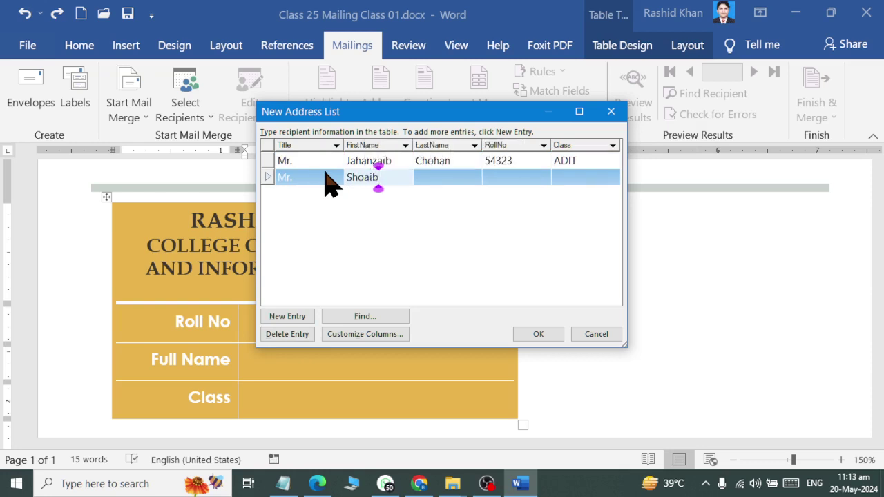
key("Tab")
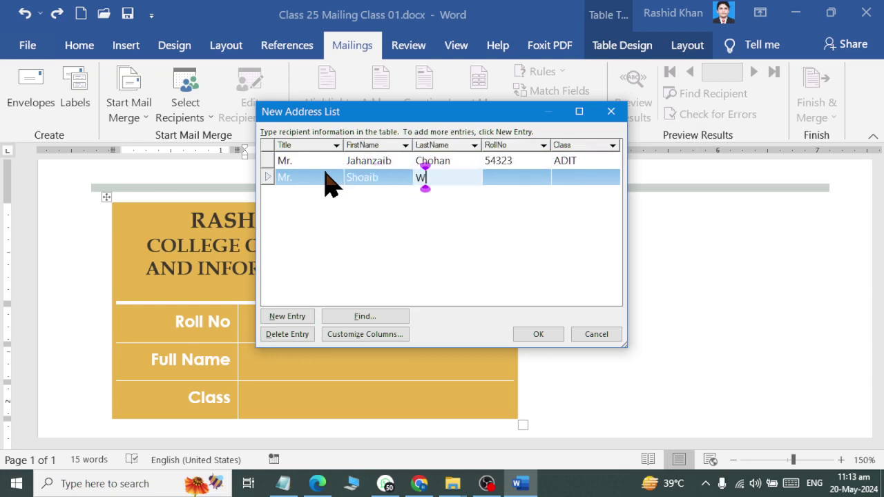
key("Tab")
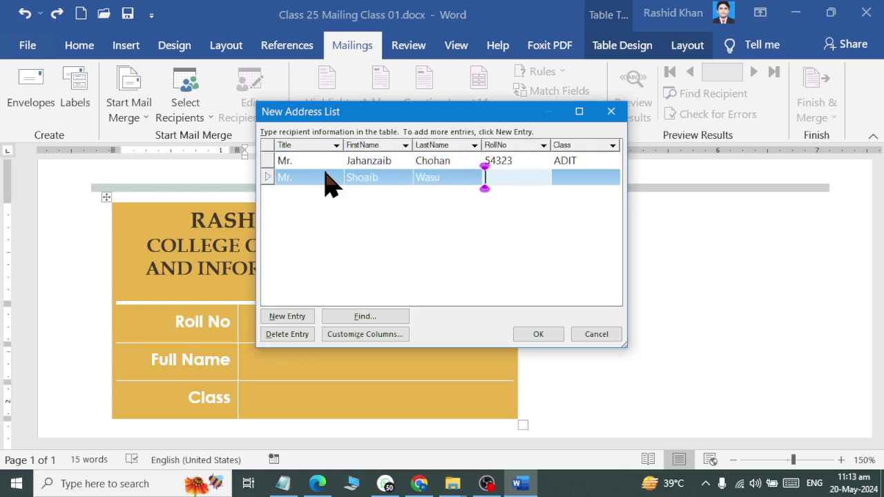
type("63623")
key("Tab")
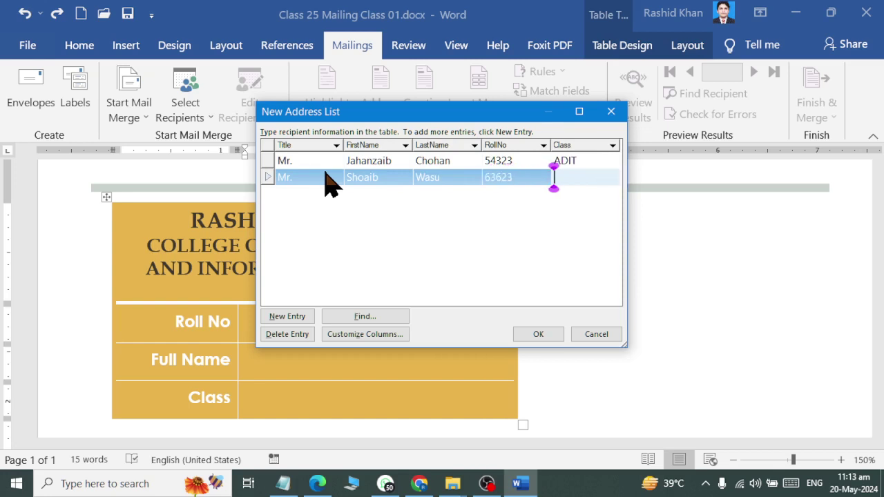
type("ADIT")
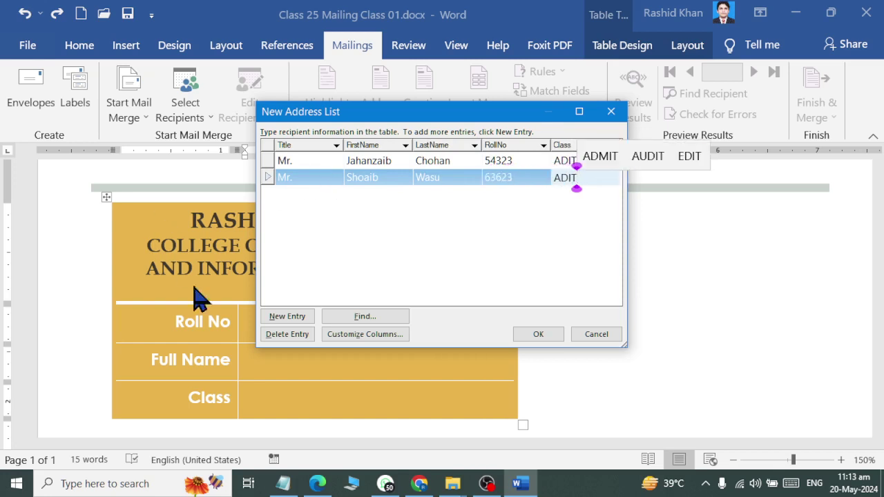
Add a third entry with title Mr., a first name, roll number and class ADIT.
left_click(287, 318)
type("Mr.")
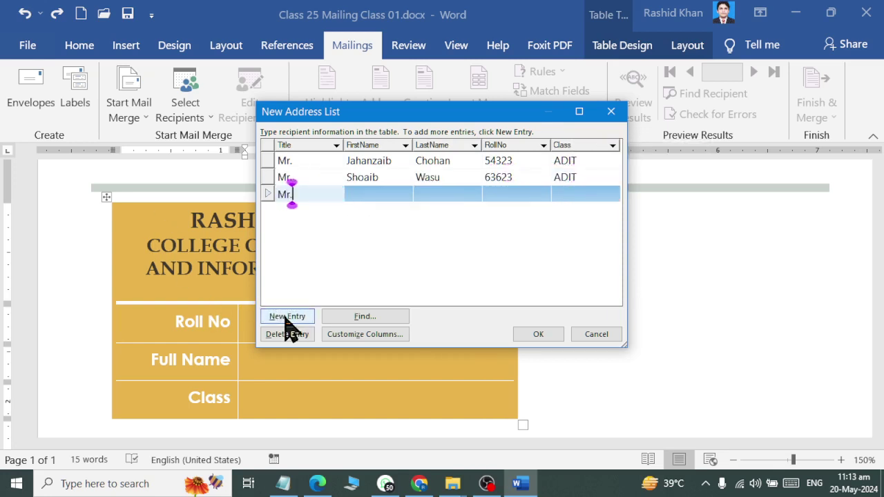
key("Tab")
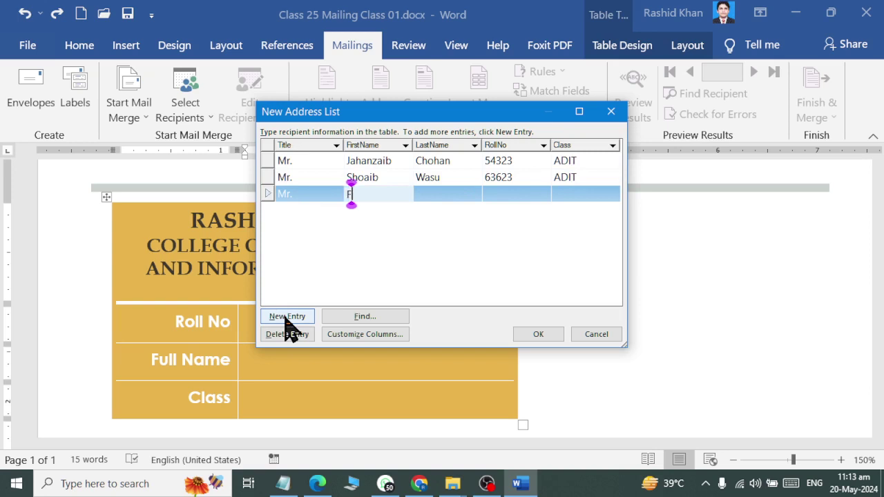
key("Tab")
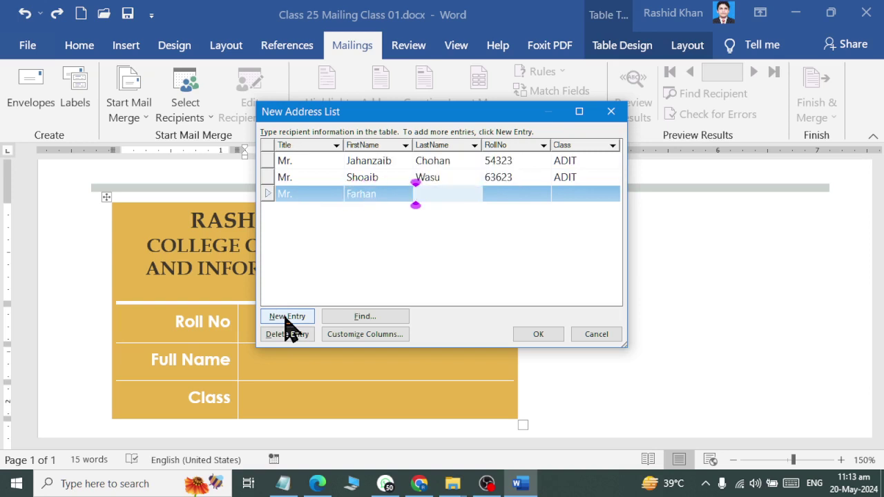
key("Tab")
type("3762")
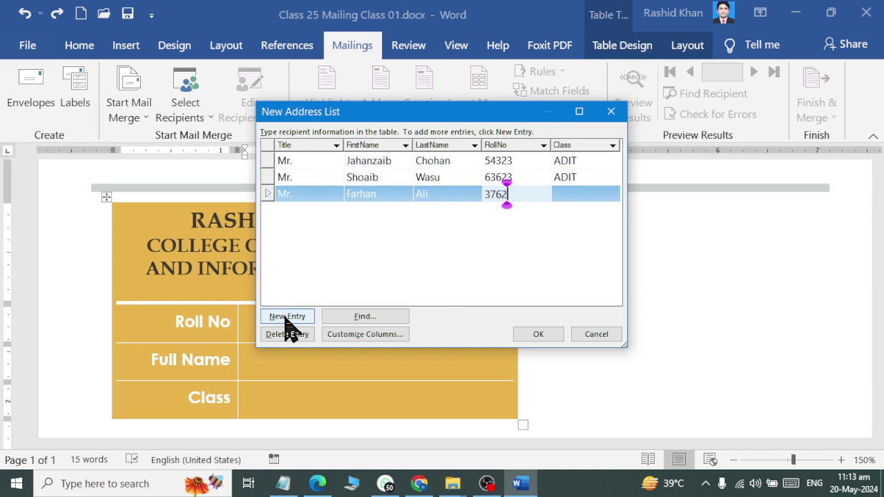
key("Tab")
type("ADIT")
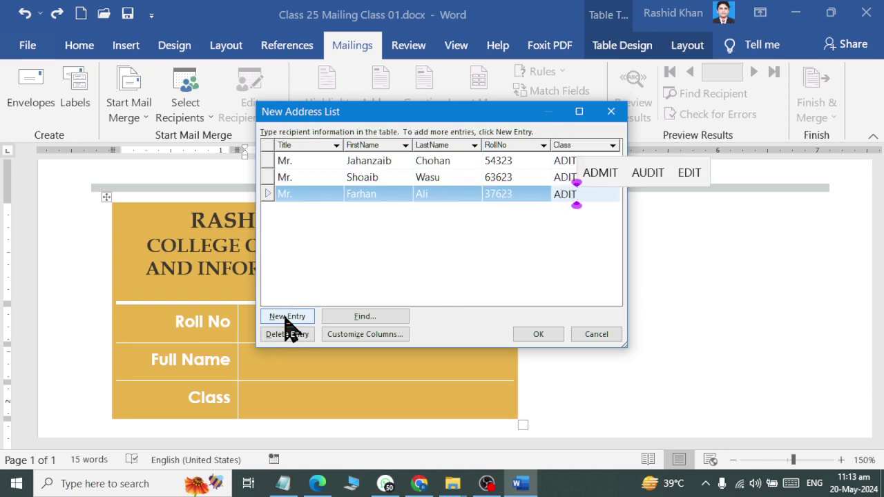
Add a fourth entry with title Mr., first and last name, roll number and class ADIT.
left_click(286, 318)
type("Mr.")
key("Tab")
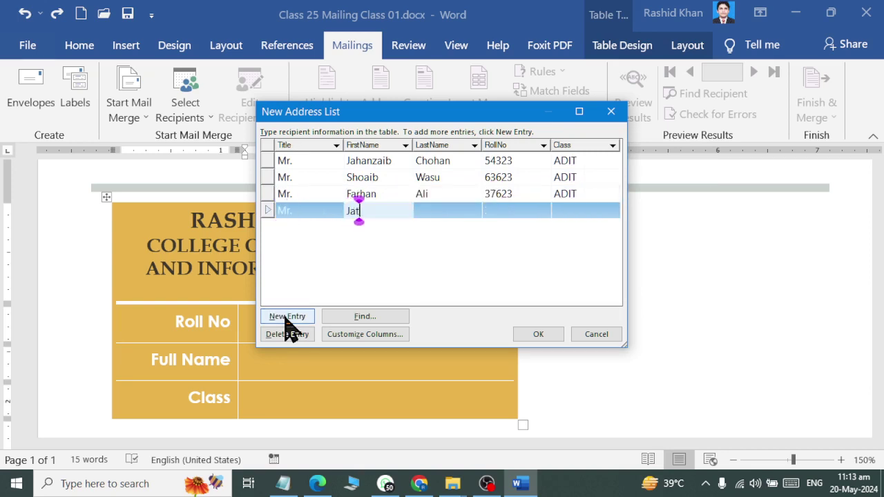
key("Tab")
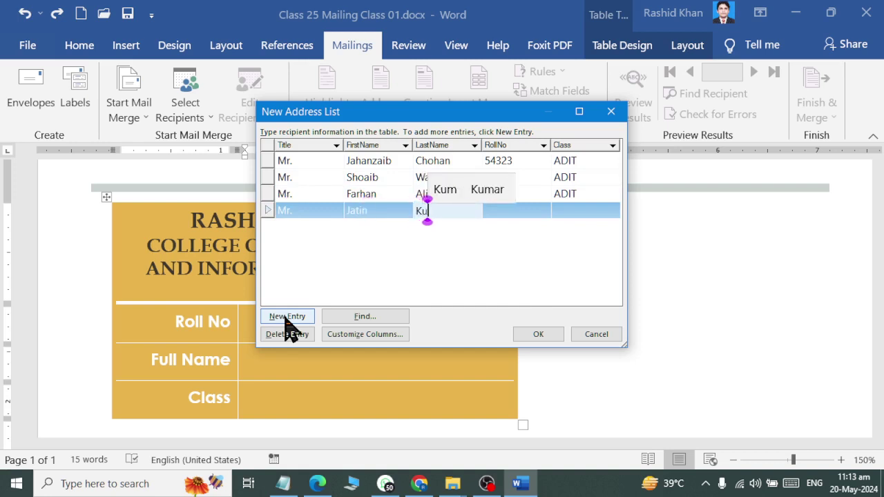
key("Tab")
type("3723")
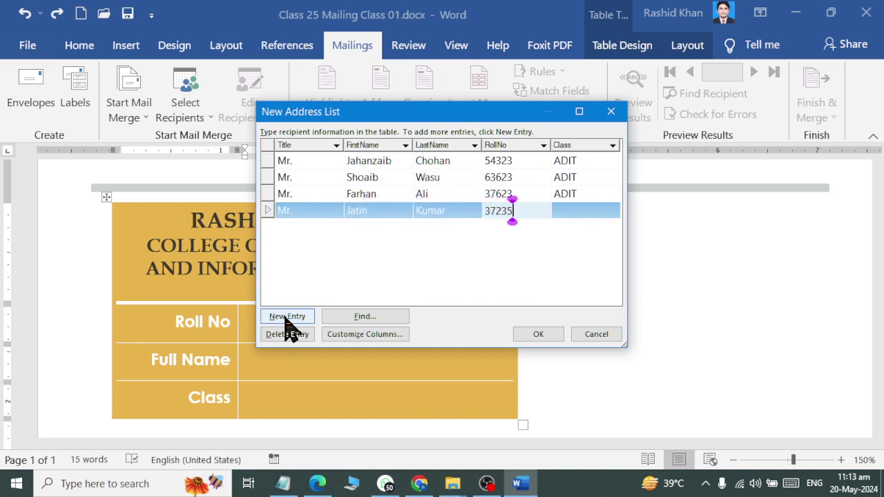
key("Tab")
type("ADIT")
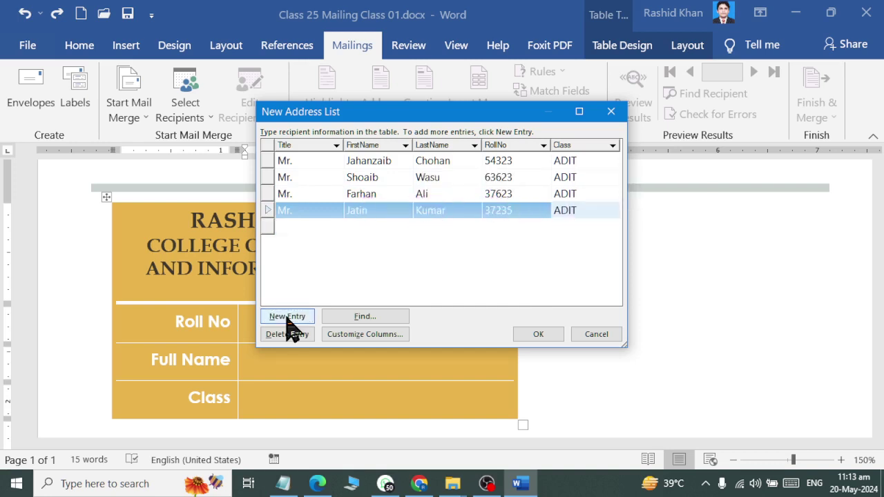
Add a fifth entry with title Miss., first and last name, roll number and class ACIT.
left_click(287, 317)
type("Miss.")
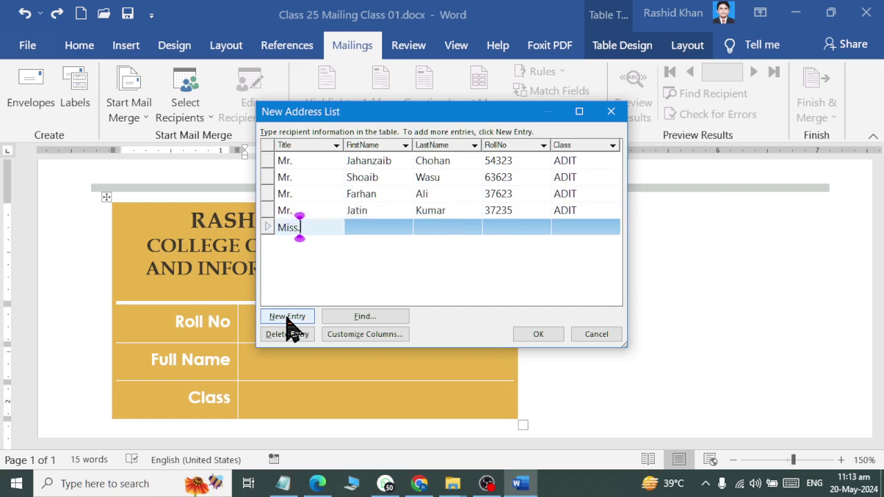
key("Tab")
key("Tab")
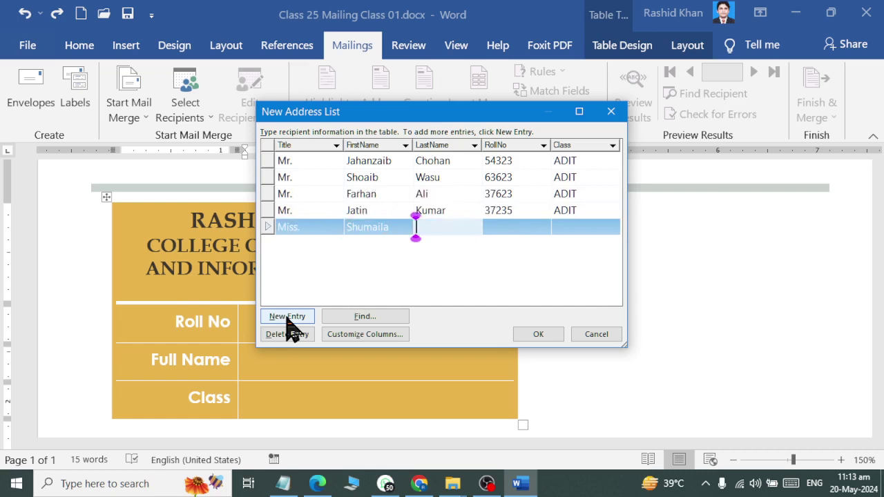
key("Tab")
type("34")
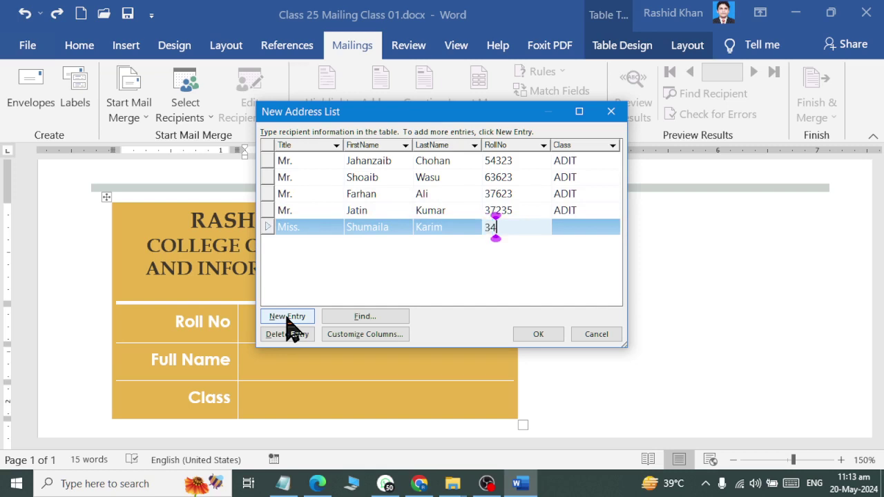
type("5234")
key("Tab")
type("ACIT")
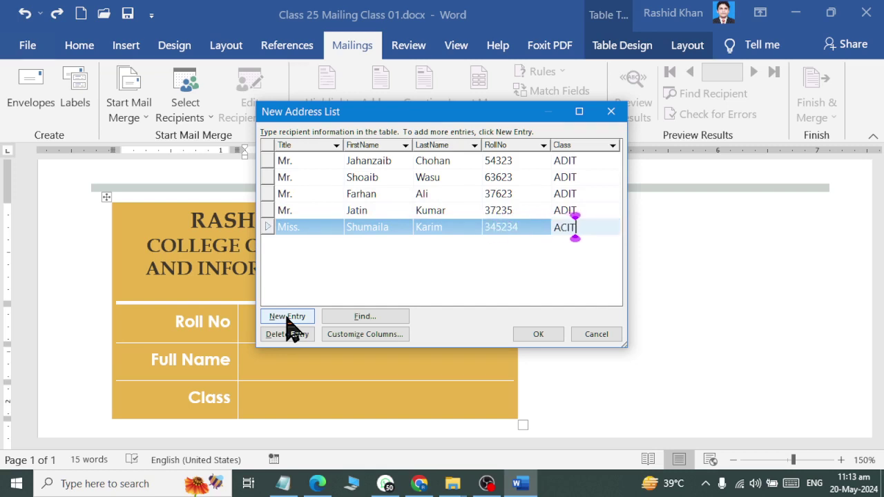
Add a sixth entry with title Miss in class Digital Marketing, then finish the list.
left_click(288, 319)
type("M")
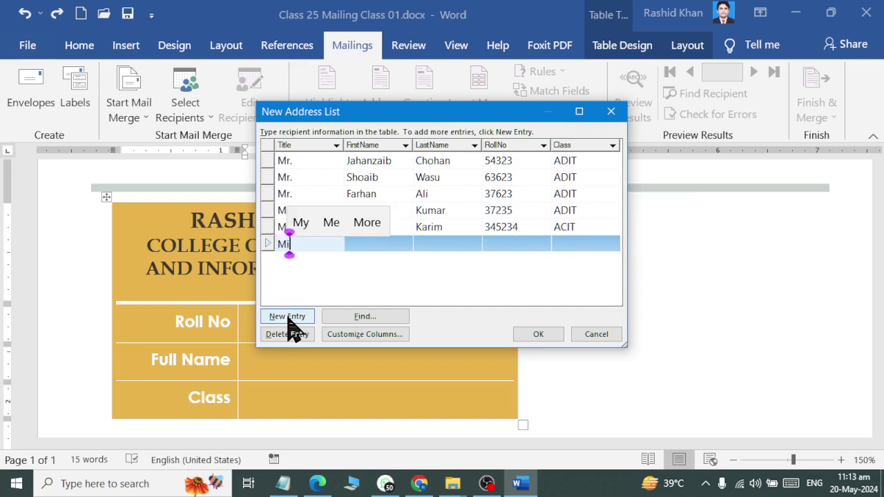
type("iss")
key("Tab")
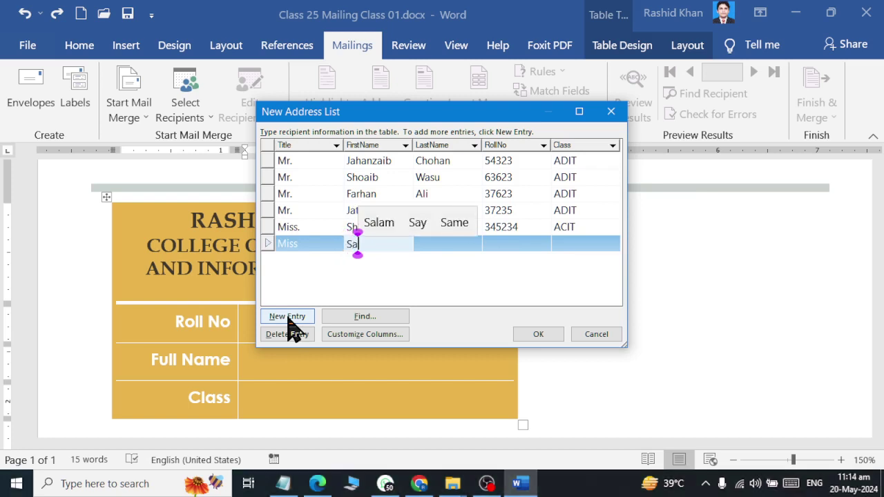
key("Tab")
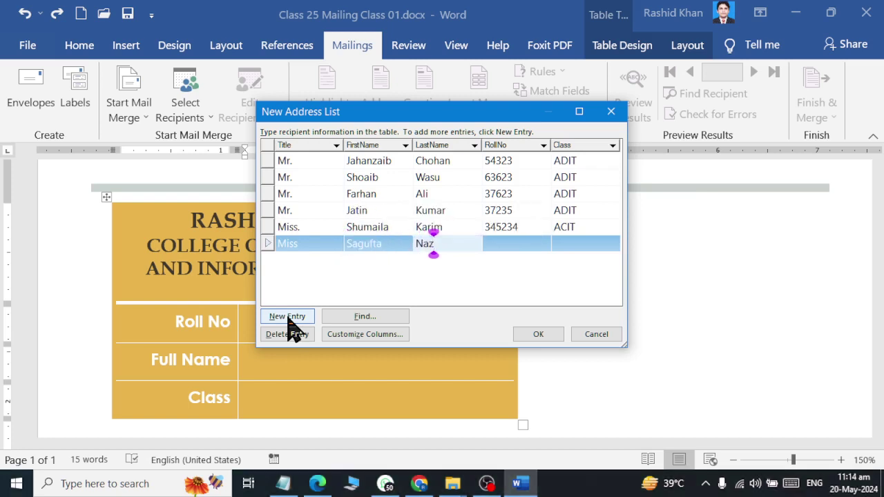
key("Tab")
type("3432")
key("Tab")
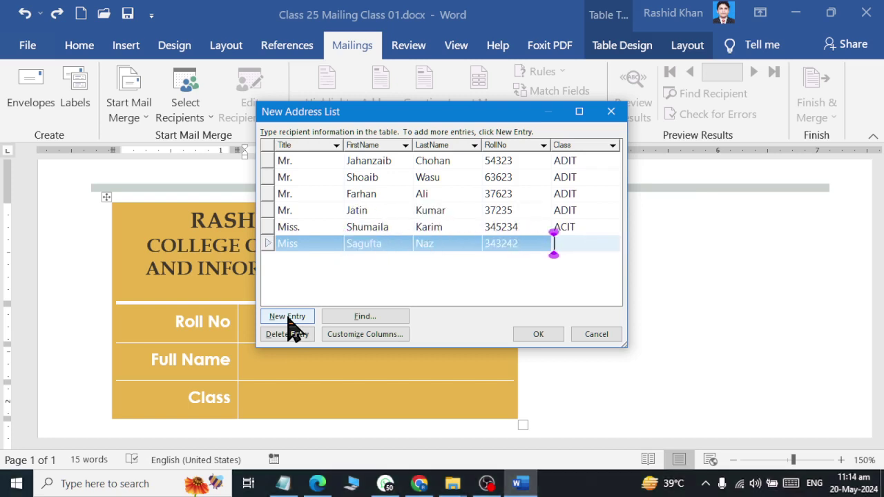
type("A")
key("BackSpace")
type("Digital")
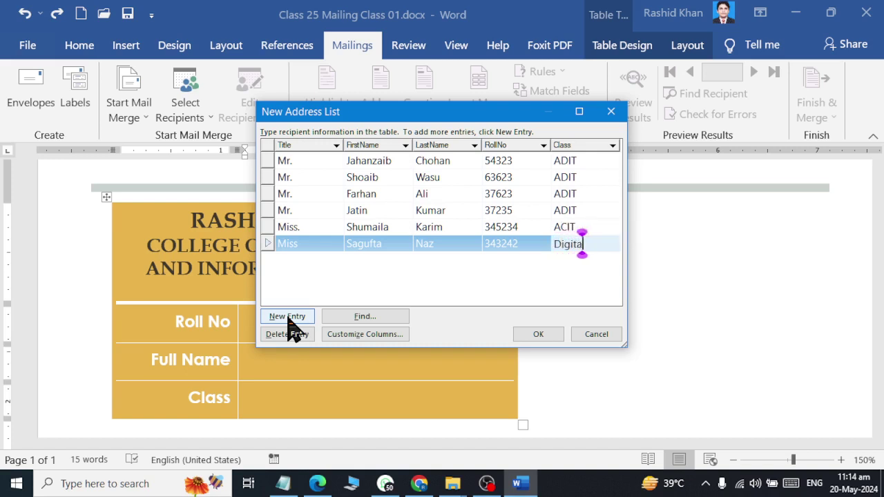
type(" Marketing")
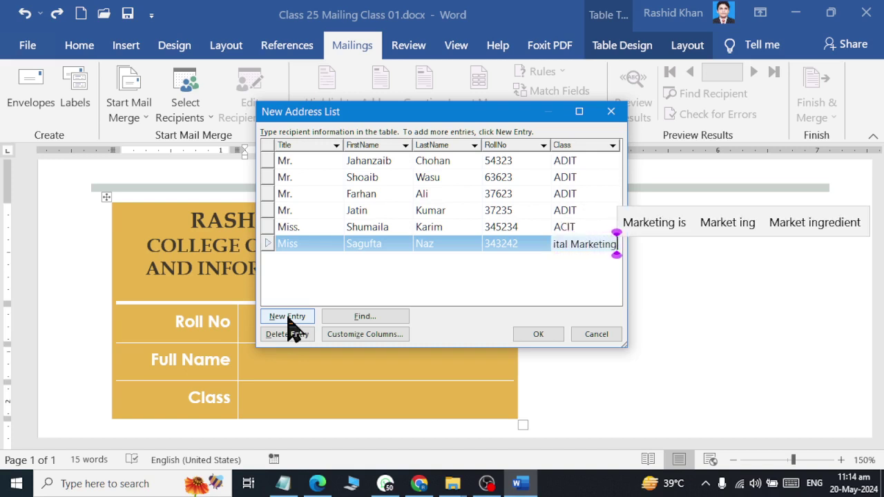
left_click(533, 334)
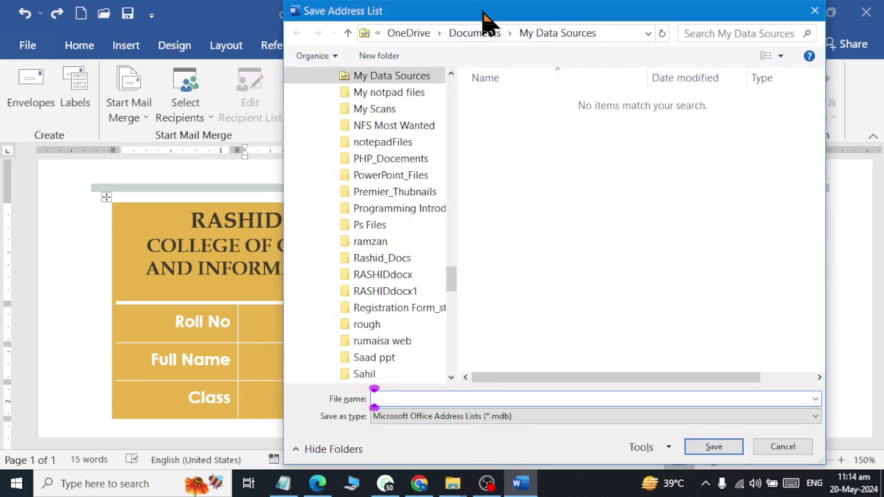
Save the address list as StudentList in Documents\Word_Files\Jatin.
mouse_move(489, 20)
left_mouse_down()
mouse_move(298, 31)
mouse_move(287, 23)
left_mouse_up()
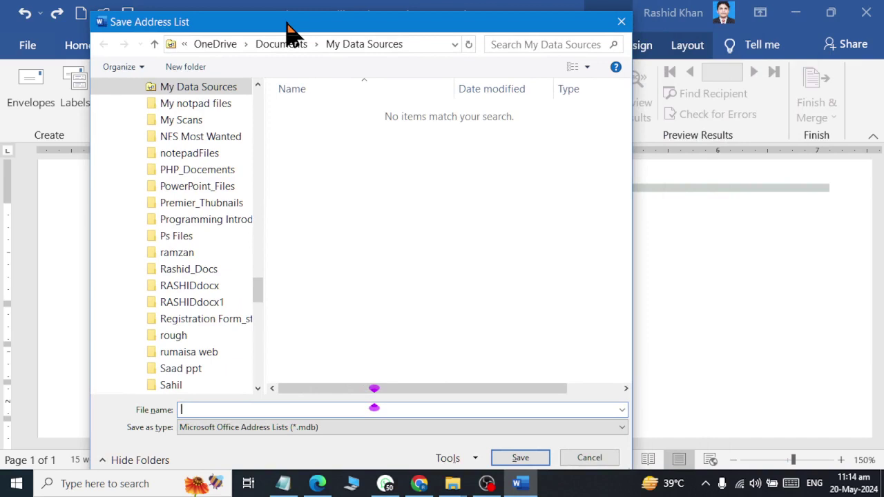
scroll(129, 147, "up", 2)
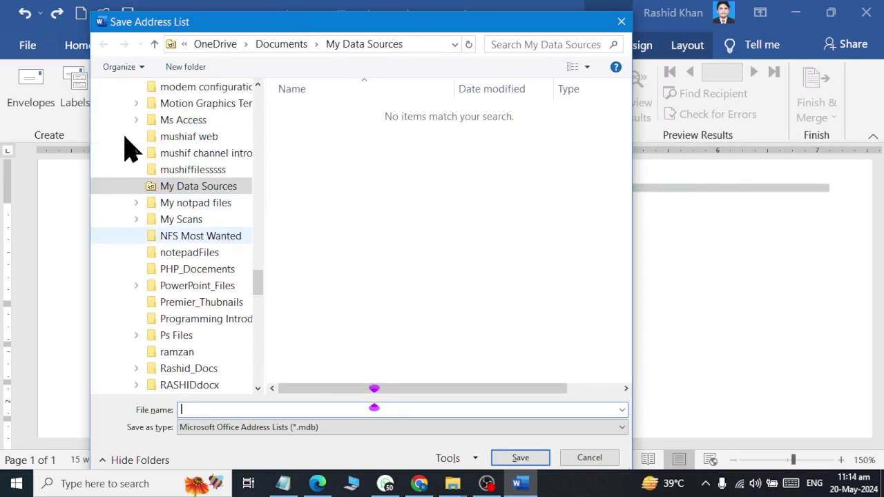
scroll(183, 154, "up", 5)
scroll(135, 159, "up", 2)
scroll(139, 158, "up", 5)
scroll(138, 158, "up", 4)
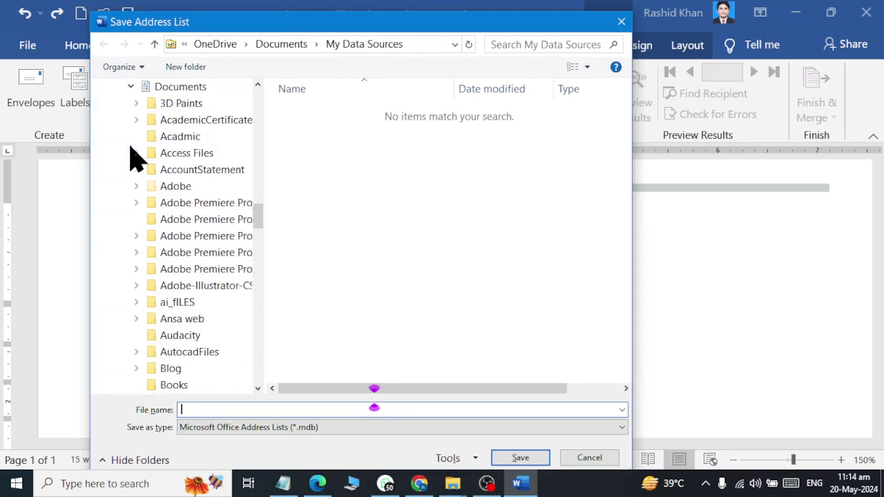
scroll(178, 187, "up", 3)
left_click(181, 218)
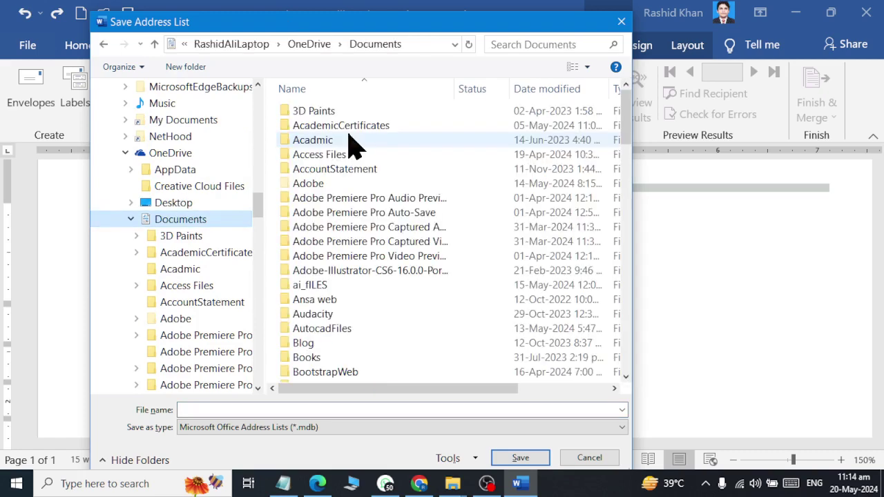
type("word")
key("Return")
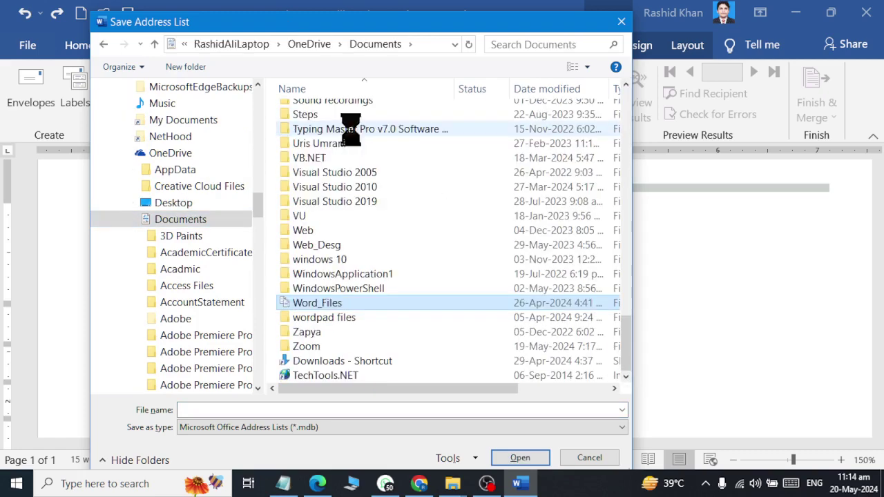
scroll(355, 141, "down", 9)
double_click(352, 135)
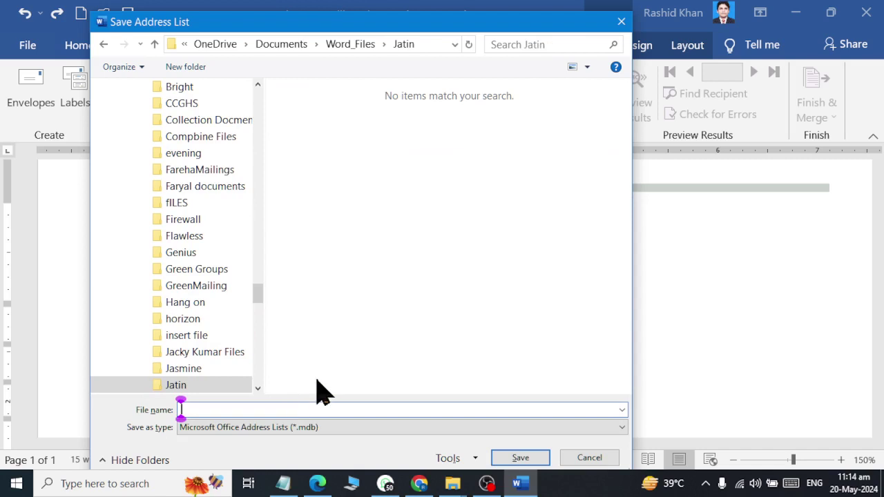
type("Student")
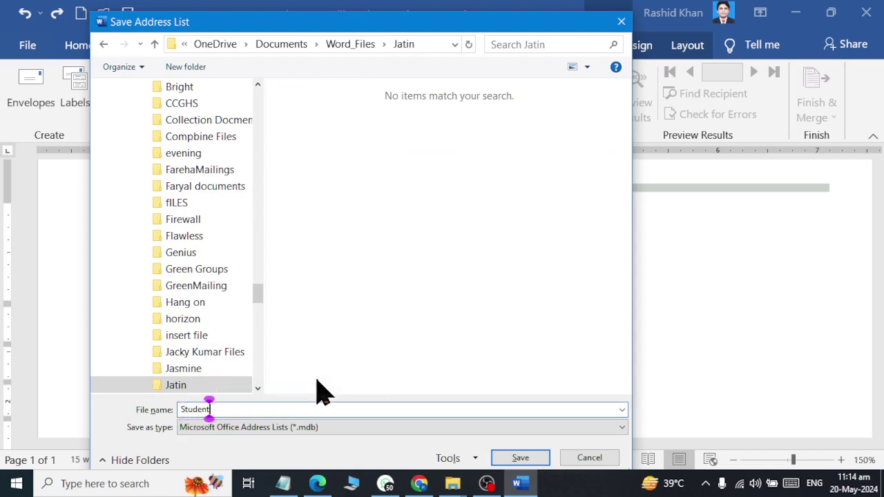
type("List")
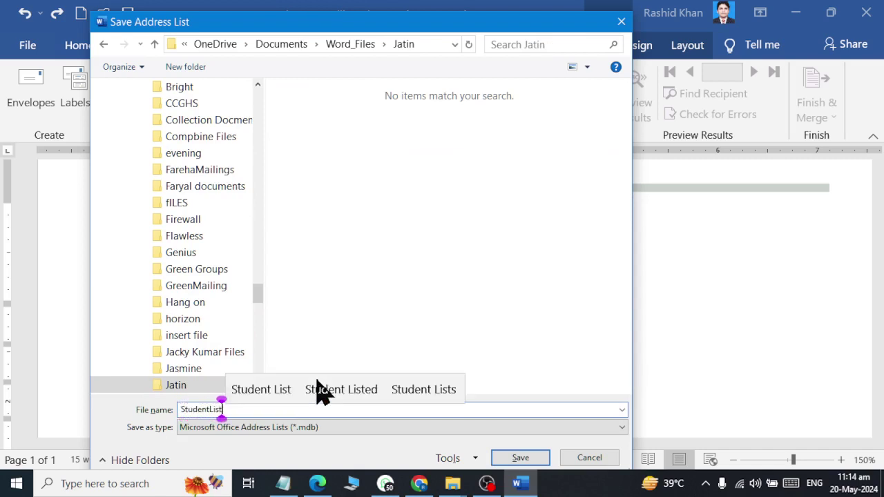
key("Return")
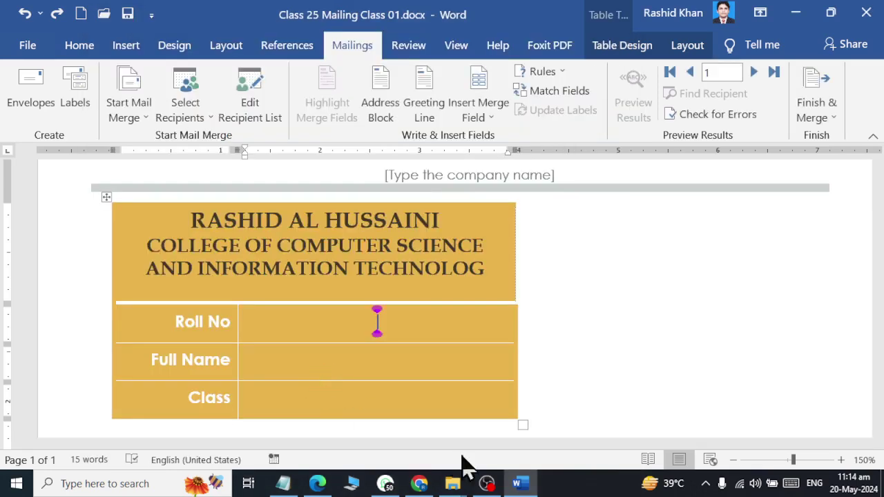
Check the saved file in the Jatin folder and return to the Class 25 mailing document.
mouse_move(456, 480)
left_click(573, 451)
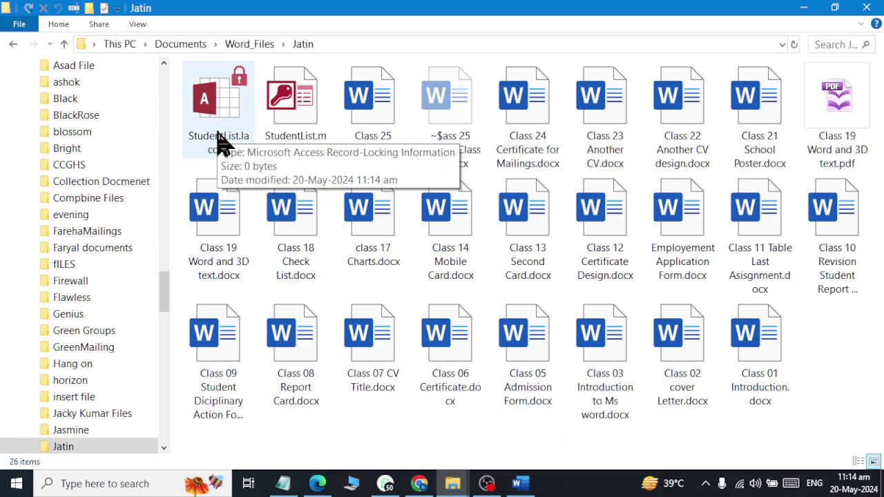
double_click(373, 104)
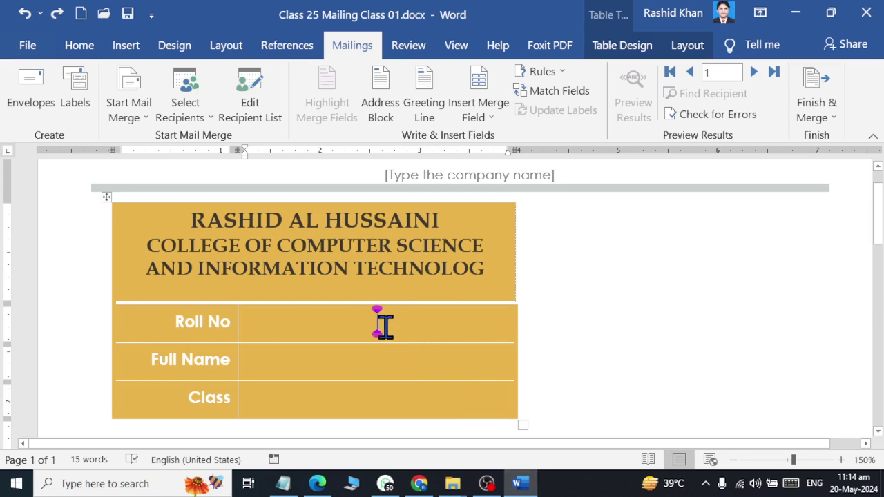
left_click(267, 116)
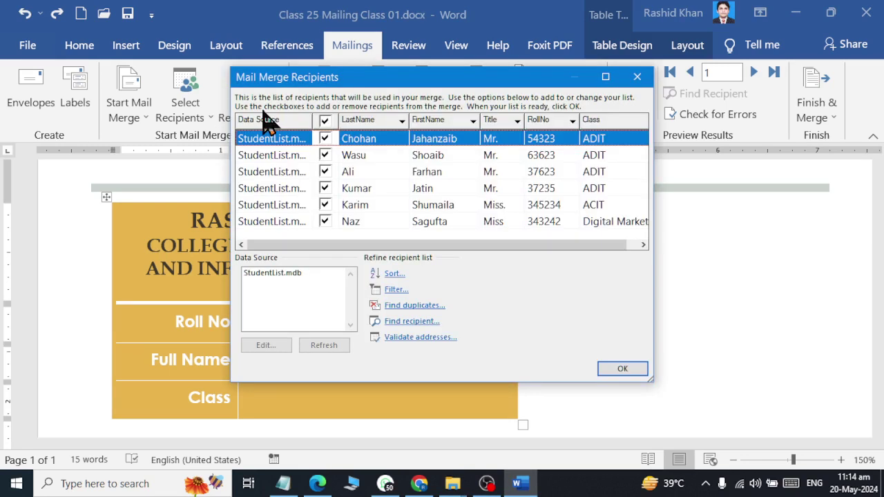
left_click(622, 368)
left_click(178, 119)
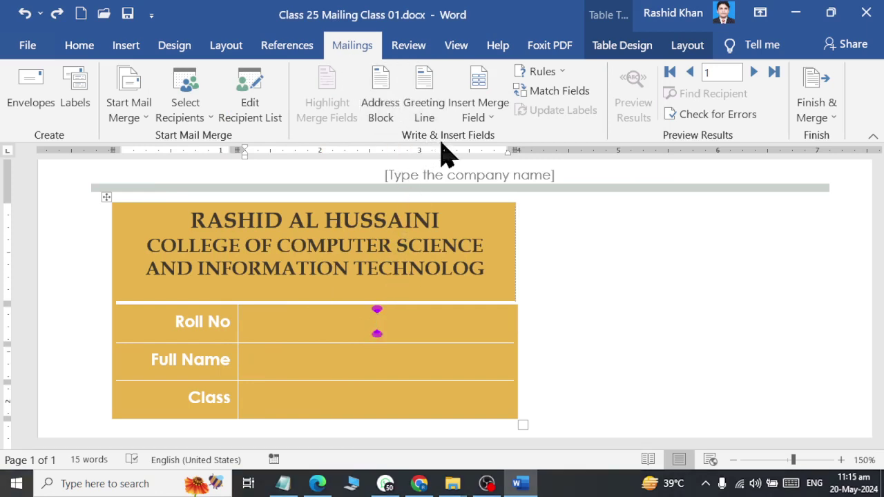
Insert «RollNo» in the Roll No cell and «Title» «FirstName» «LastName» under Full Name.
left_click(492, 119)
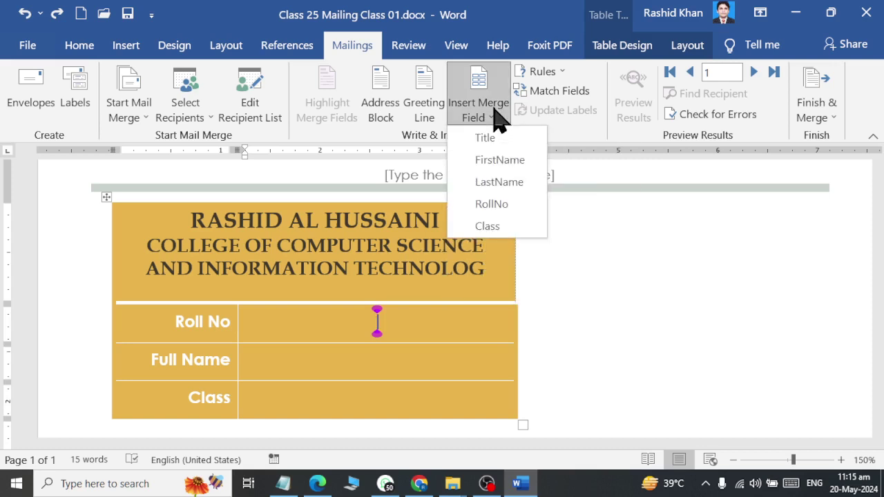
left_click(494, 205)
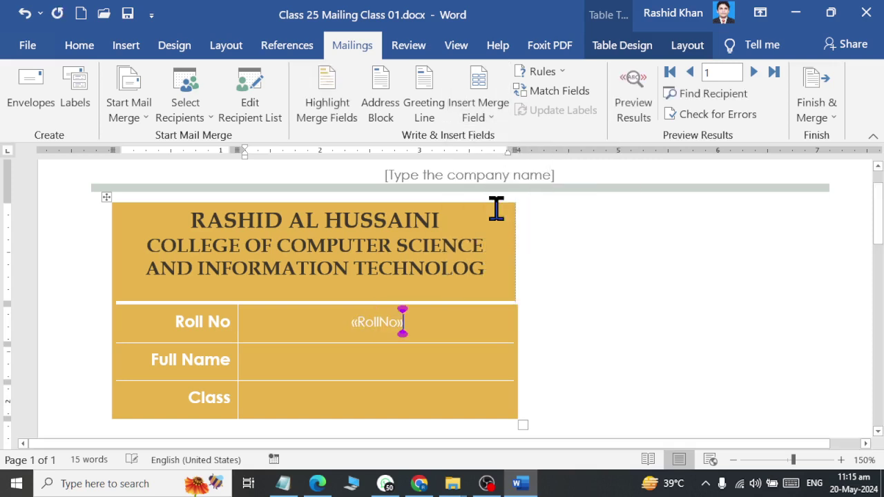
left_click(401, 377)
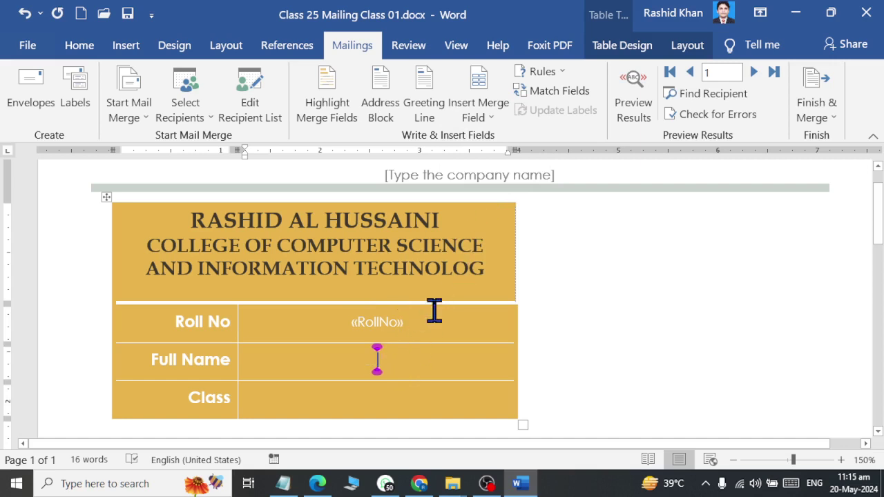
left_click(475, 121)
left_click(492, 138)
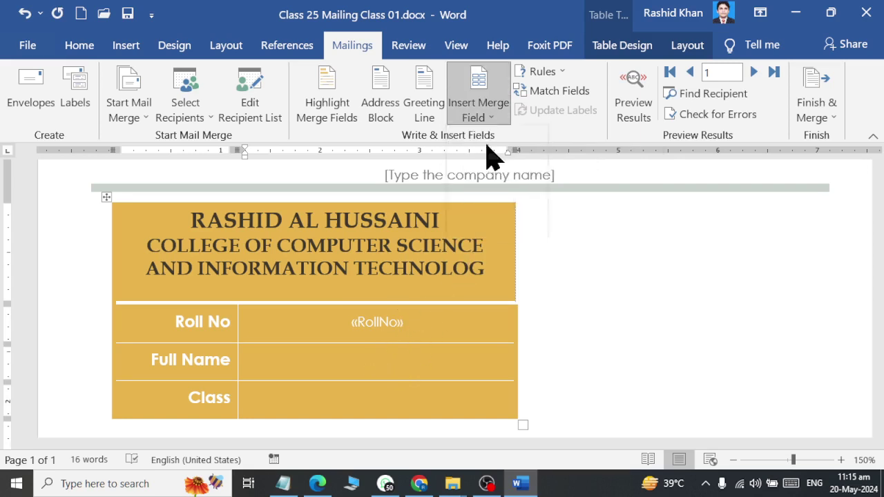
left_click(480, 119)
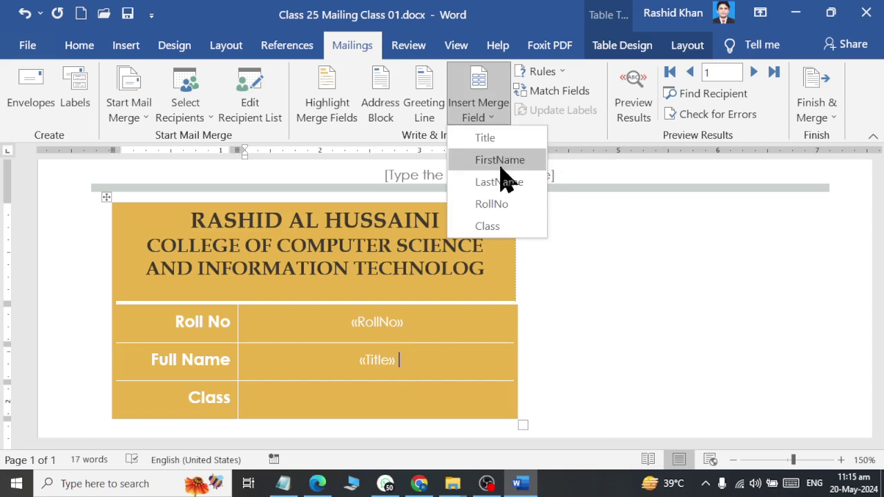
left_click(500, 159)
left_click(480, 119)
left_click(492, 184)
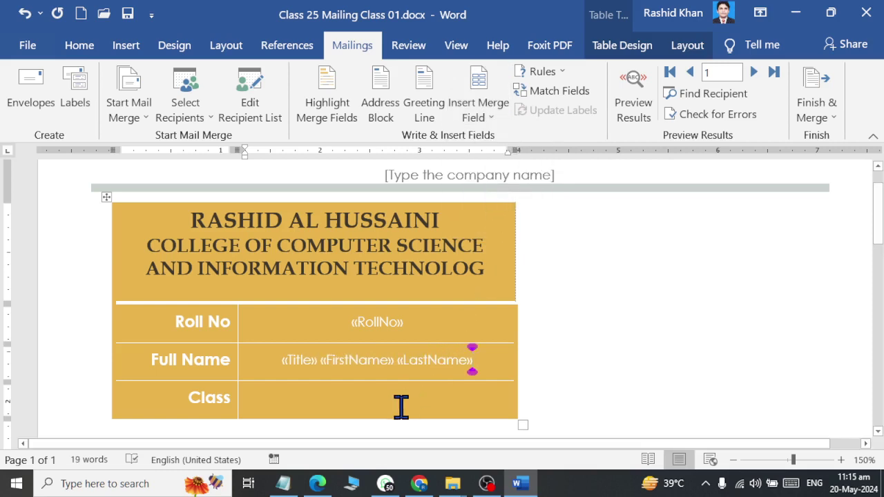
Insert the «Class» merge field into the Class cell.
left_click(399, 407)
left_click(474, 118)
left_click(499, 230)
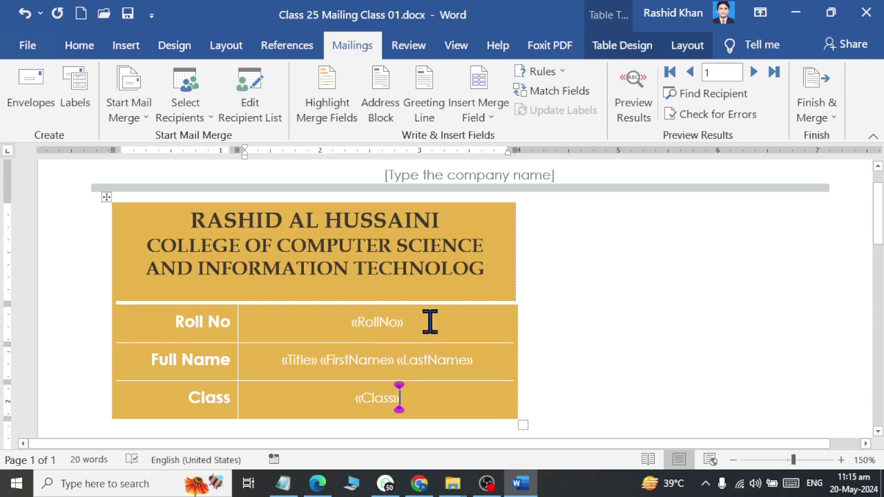
left_click(637, 122)
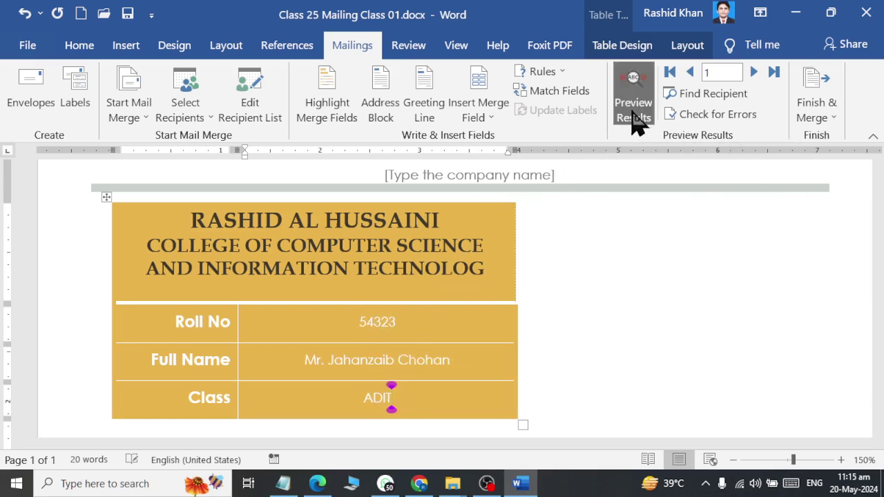
left_click(754, 75)
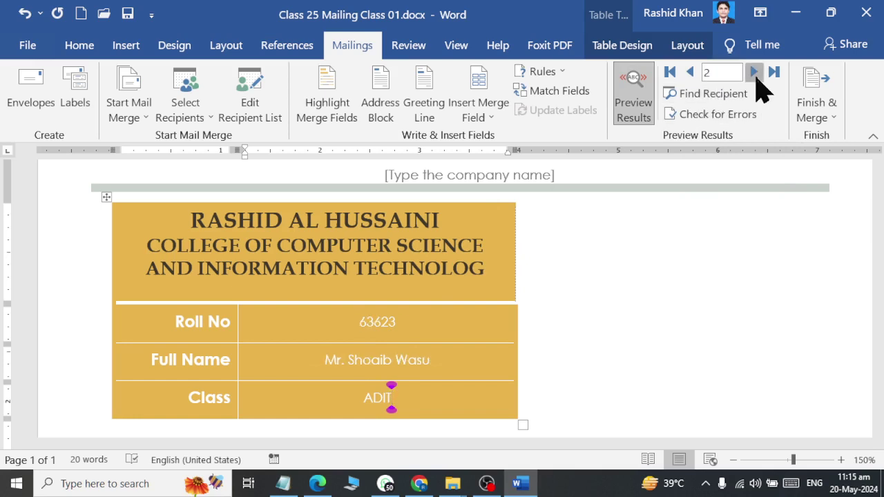
left_click(755, 73)
left_click(755, 74)
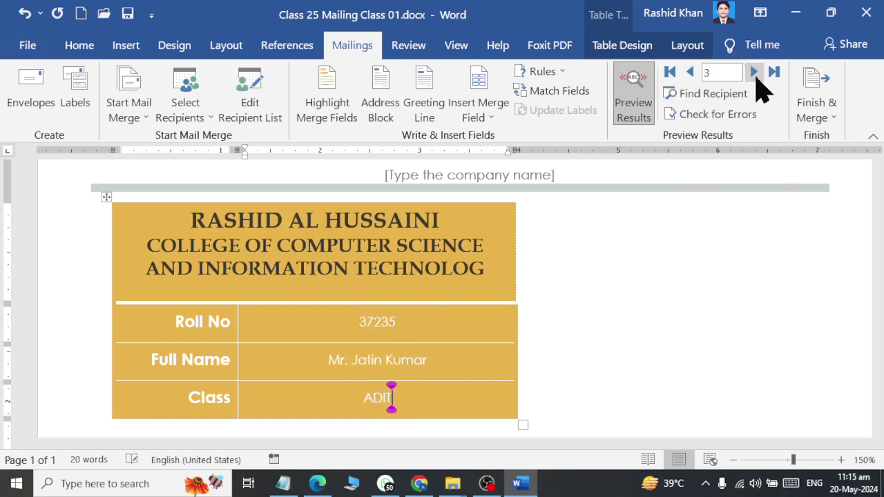
left_click(689, 74)
left_click(688, 73)
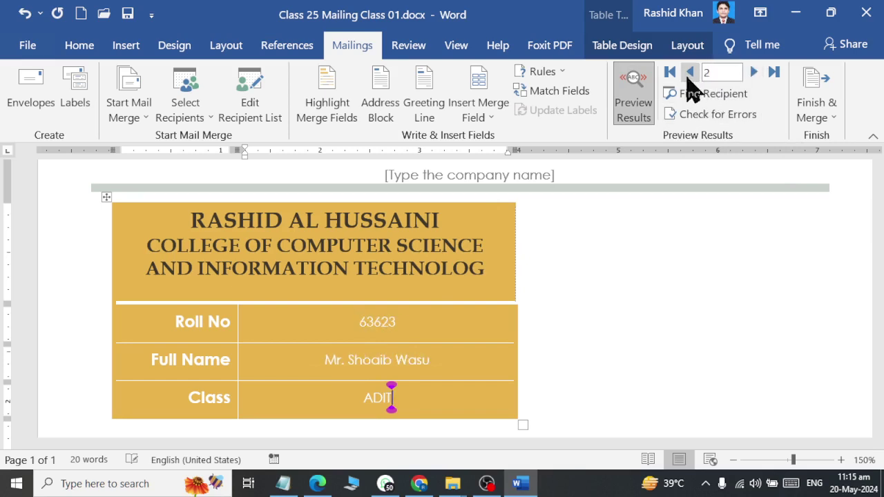
left_click(626, 110)
Make the «RollNo», name and «Class» merge-field text bold at 12 pt.
left_click_drag(394, 324, 424, 408)
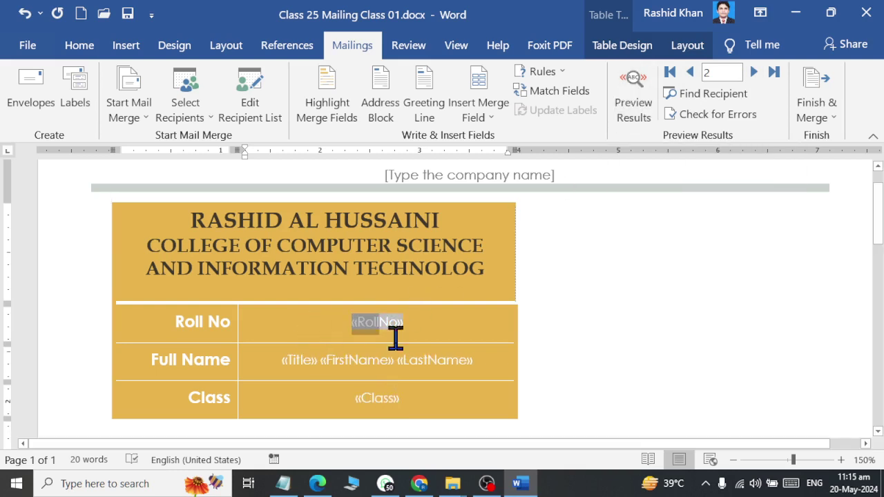
left_click(88, 46)
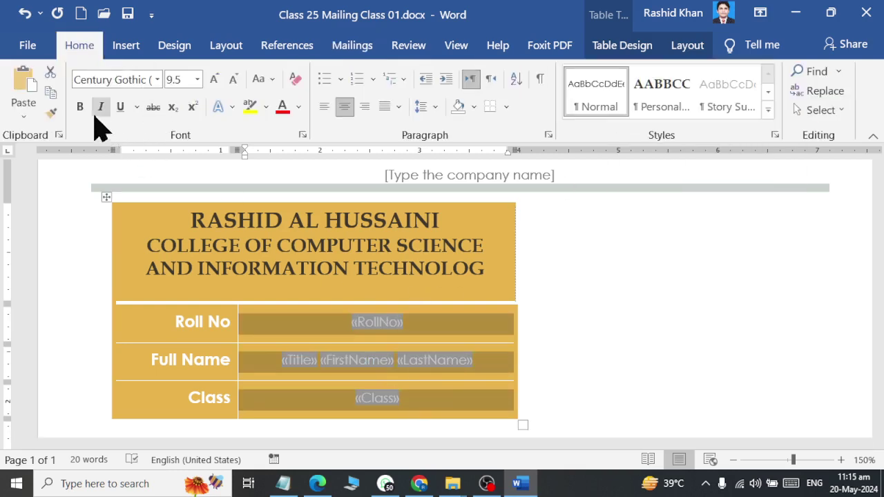
left_click(214, 79)
left_click(214, 80)
left_click(214, 80)
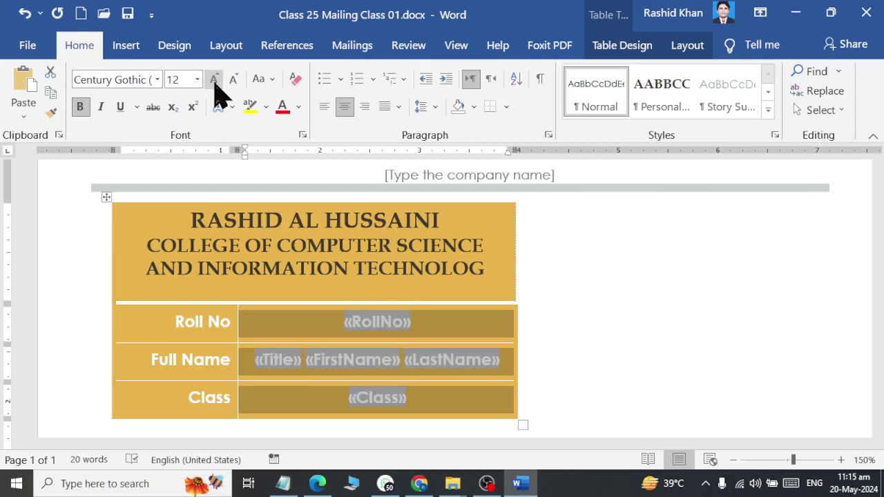
left_click(214, 79)
left_click(234, 80)
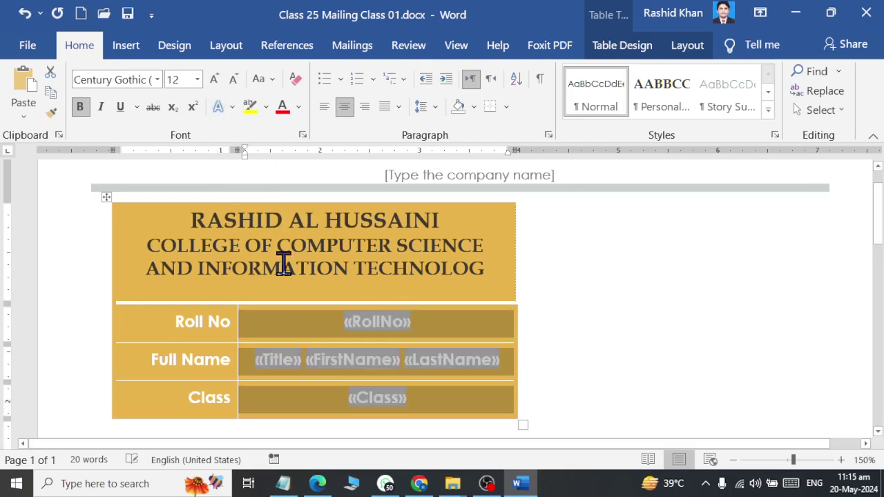
left_click(355, 359)
left_click(353, 47)
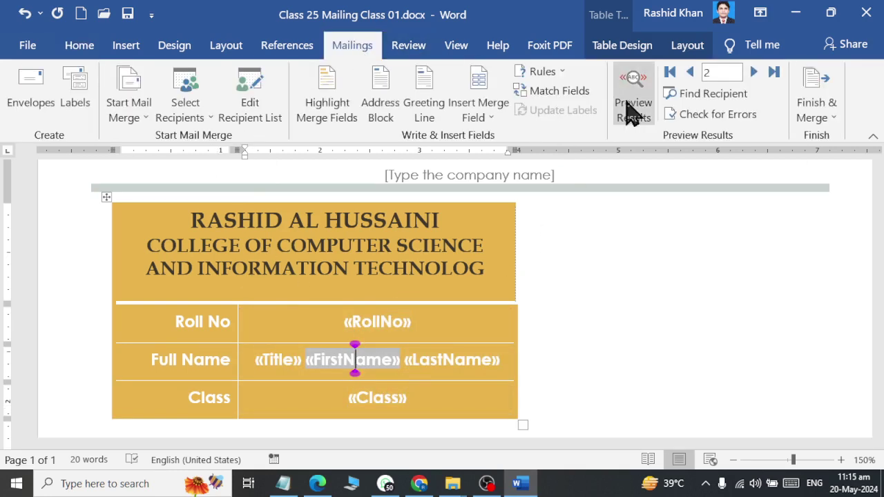
left_click(630, 110)
left_click(753, 72)
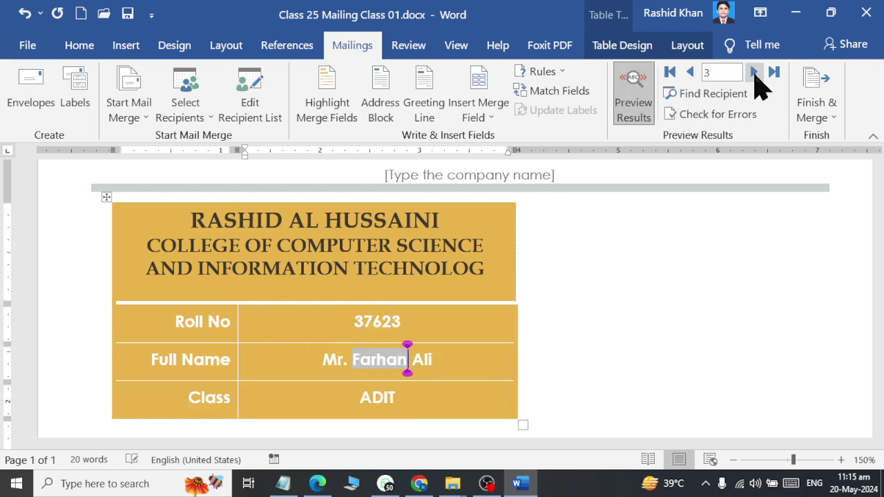
left_click(753, 73)
left_click(753, 72)
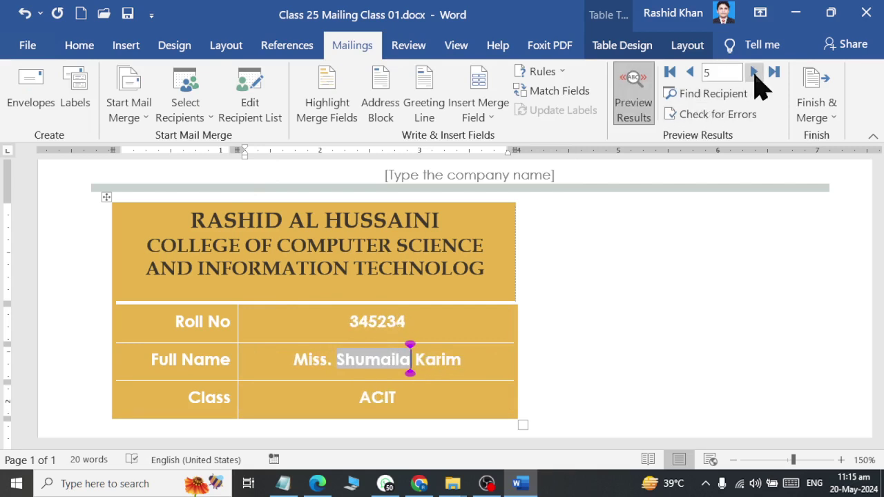
left_click(634, 97)
left_click(274, 320)
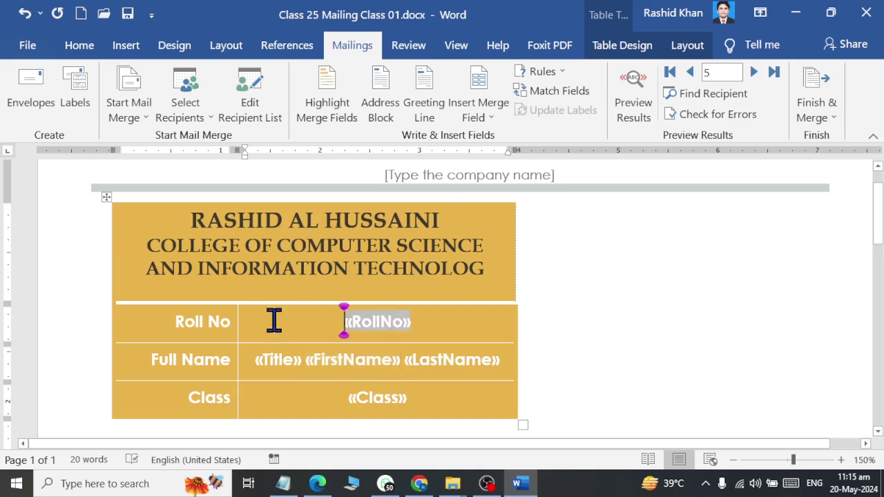
Save the document and open the StudentList.mdb data source for editing.
left_click(127, 14)
left_click(308, 390)
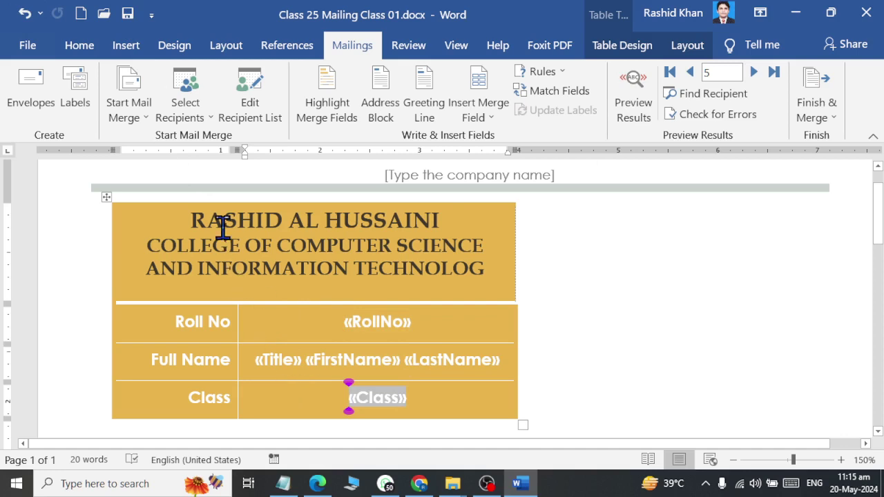
left_click(197, 114)
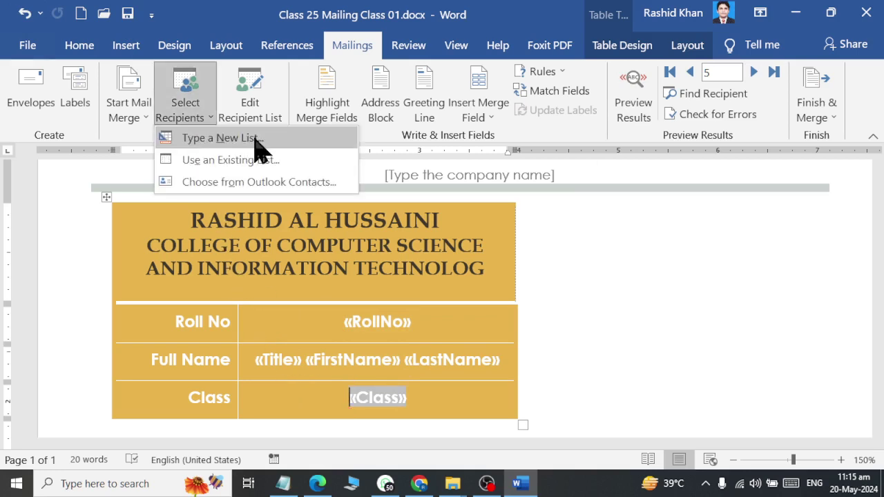
left_click(254, 96)
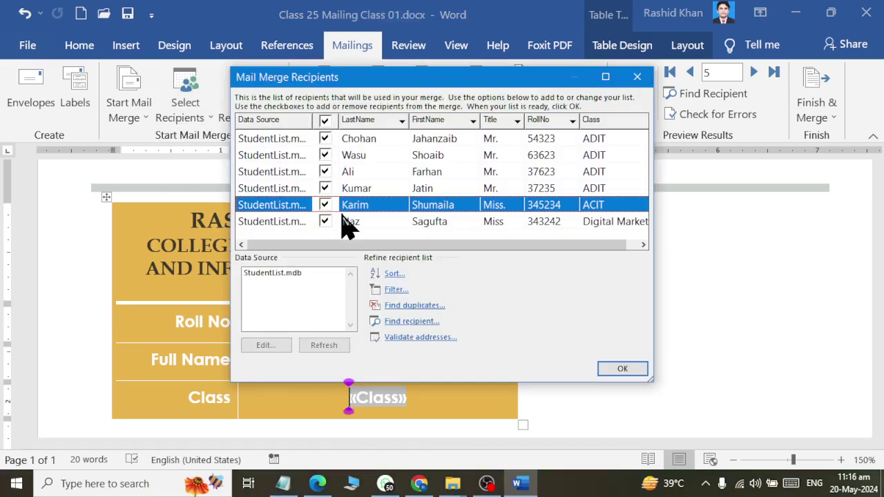
left_click(273, 273)
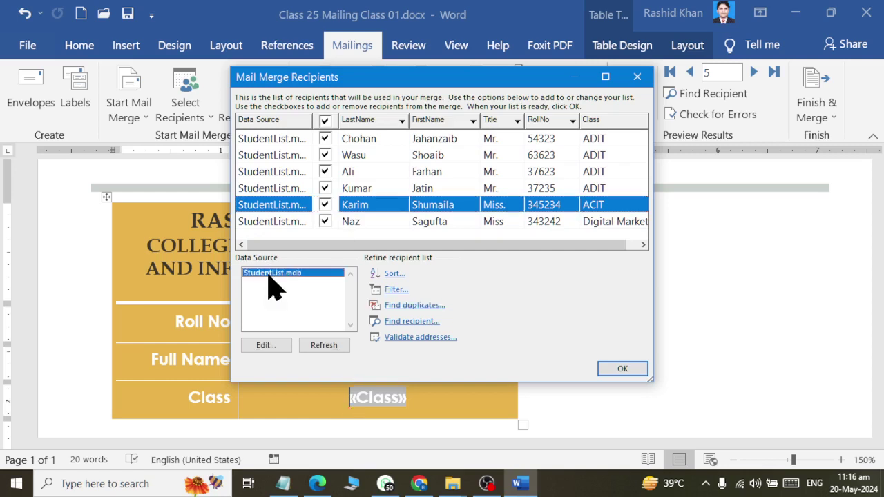
left_click(268, 345)
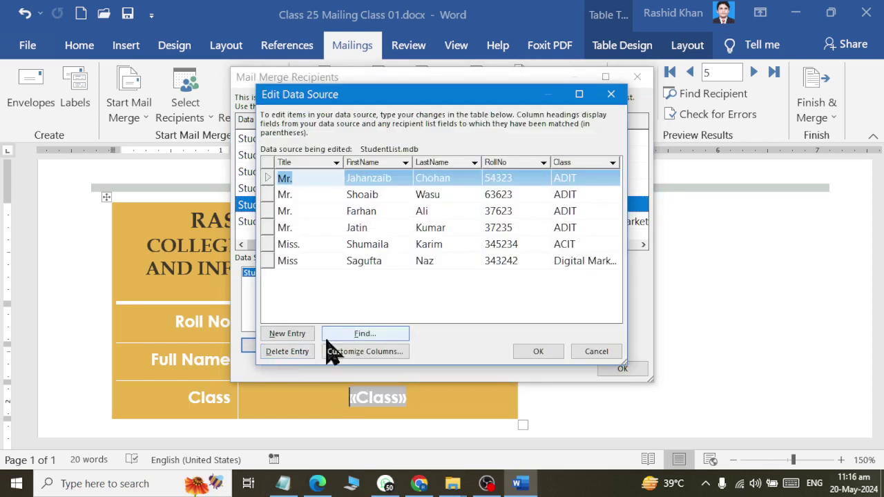
Add a new student entry with first name, last name and class ADIT.
left_click(288, 334)
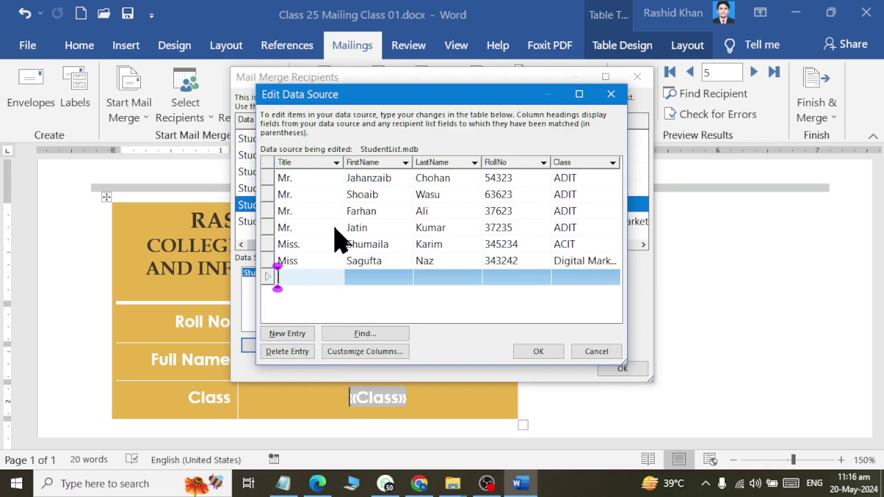
key("Tab")
type("h")
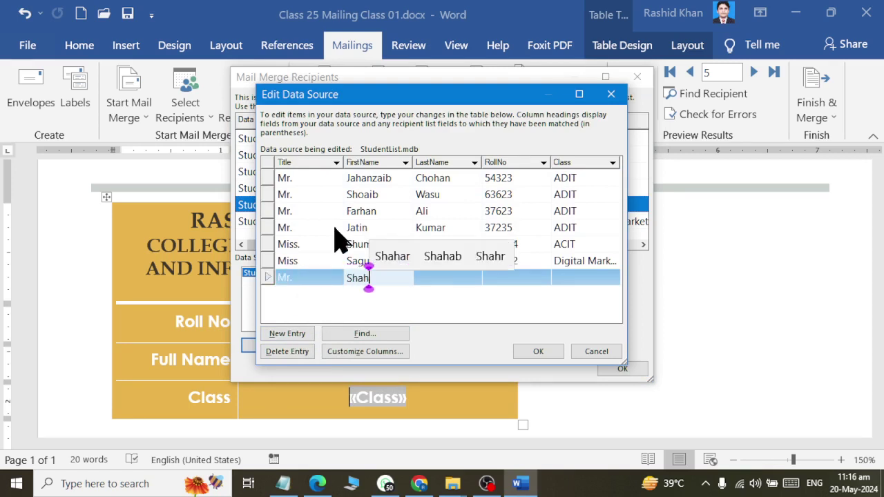
type("aryar")
key("Tab")
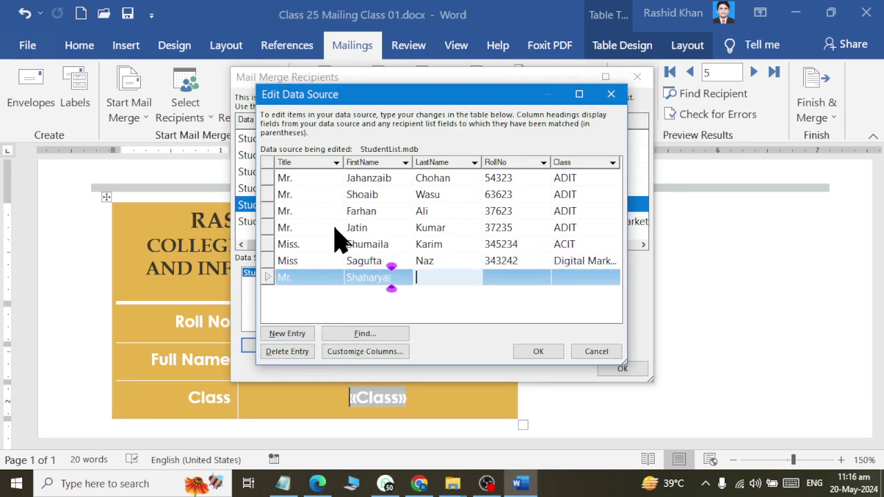
type("i")
key("Tab")
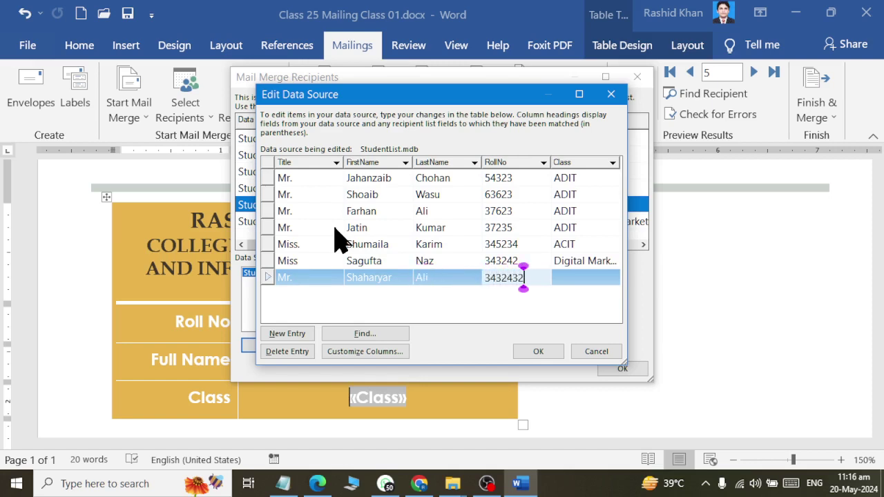
key("Tab")
type("ADIT")
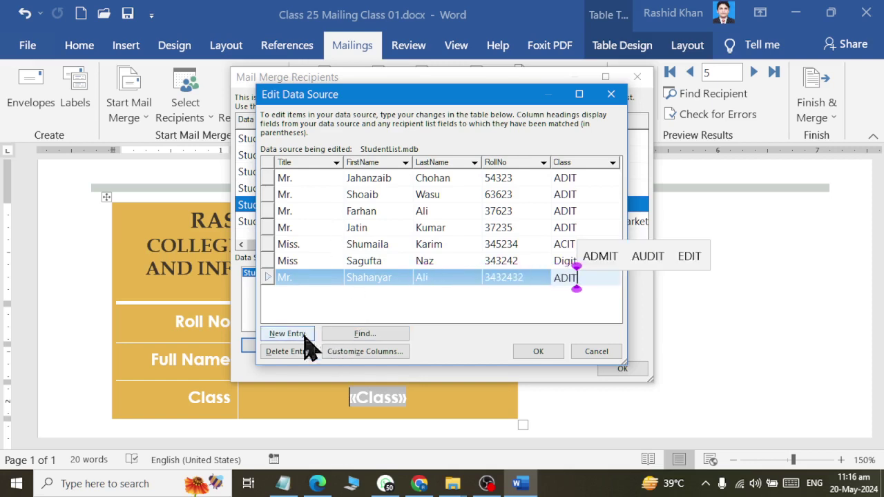
Add another student titled Mr. with first name, roll number and class ADIT, then confirm.
left_click(302, 334)
type("Mr.")
key("Tab")
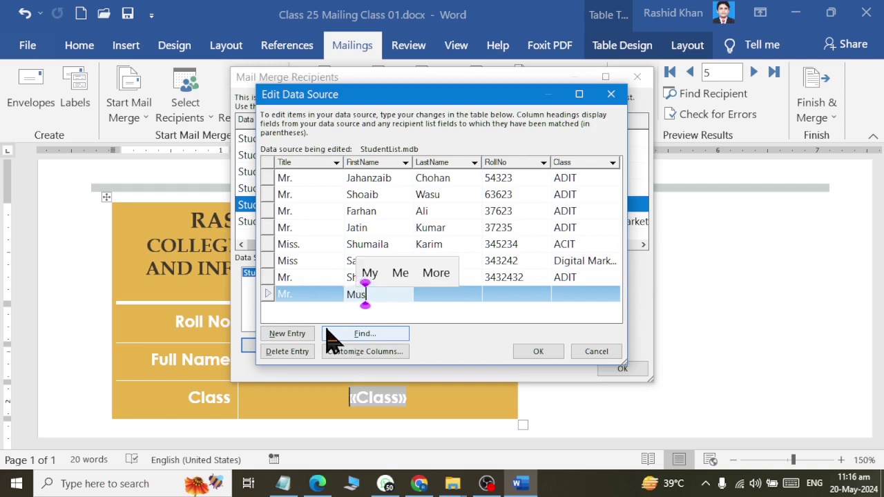
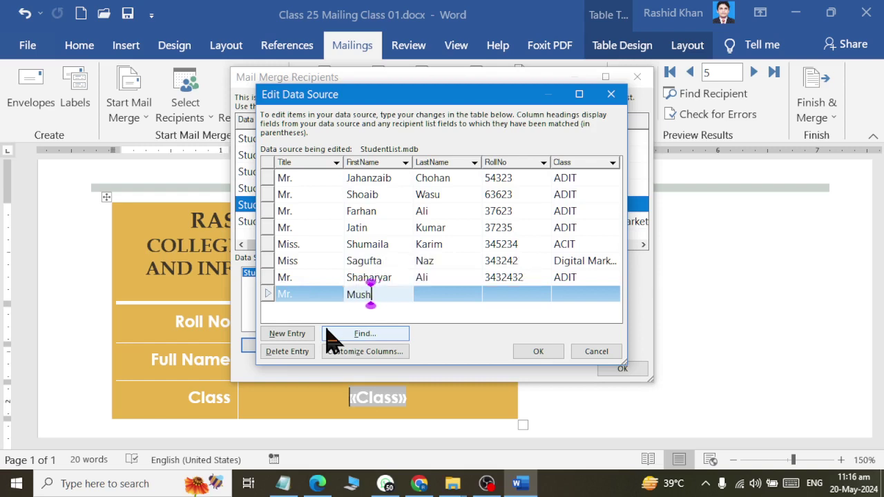
key("Tab")
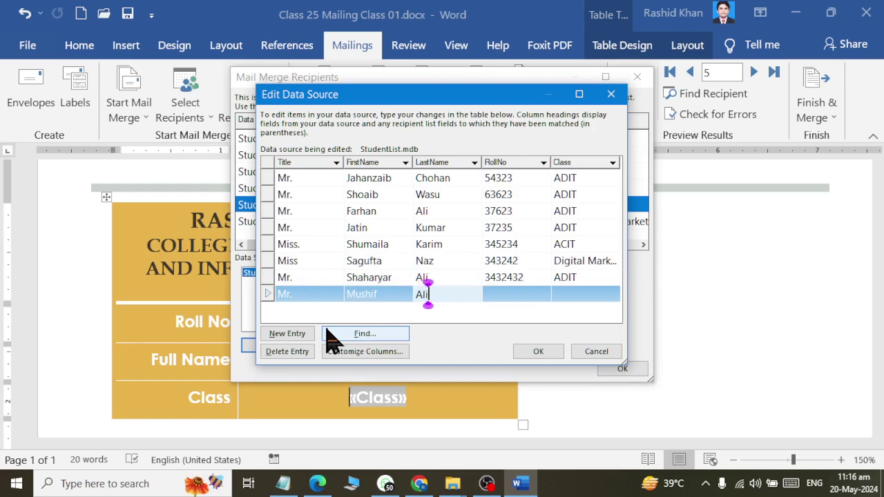
key("Tab")
type("32482372")
key("Tab")
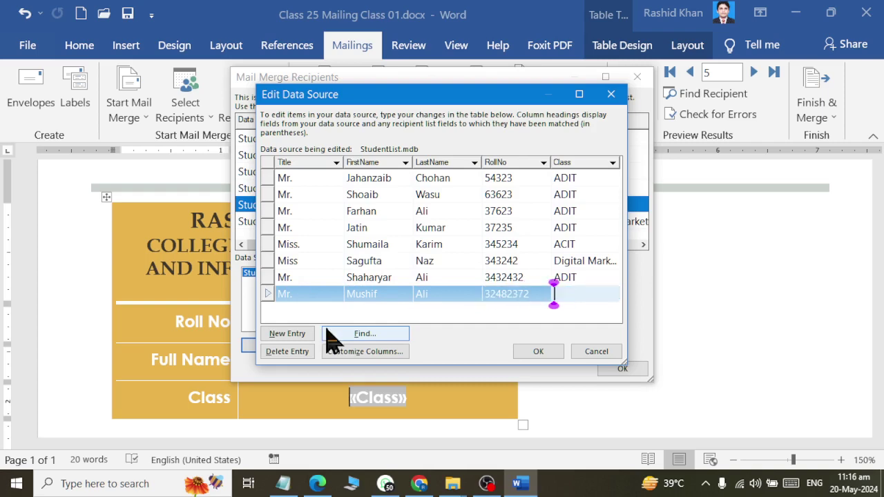
type("ADIT")
left_click(539, 354)
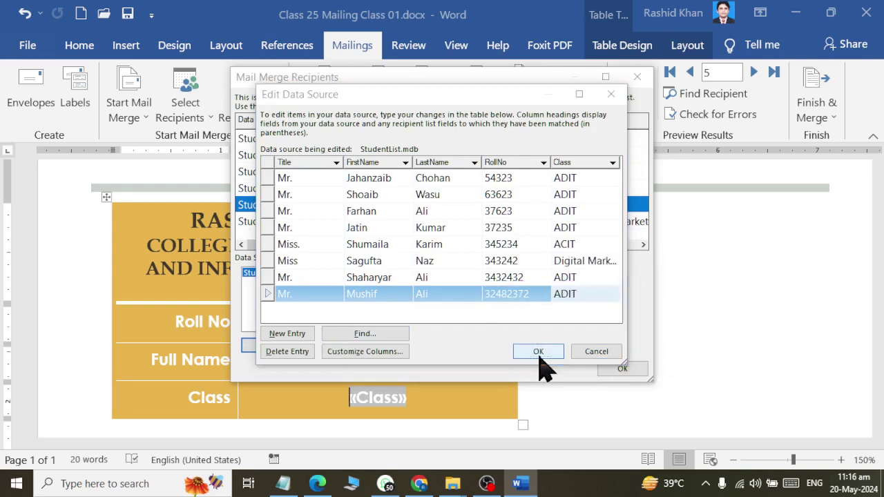
Save the updated StudentList.mdb and close the recipient list.
left_click(389, 275)
left_click(621, 369)
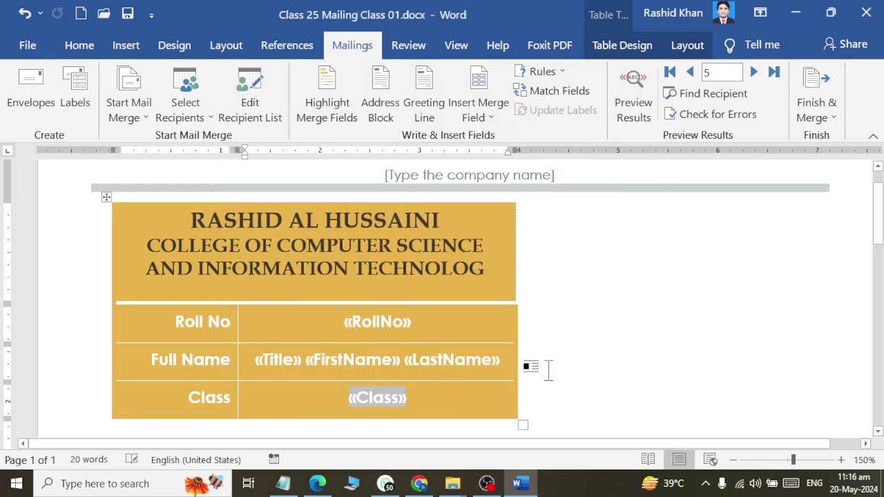
left_click(282, 320)
Preview the card two records forward with real data, then return to merge fields.
left_click(633, 90)
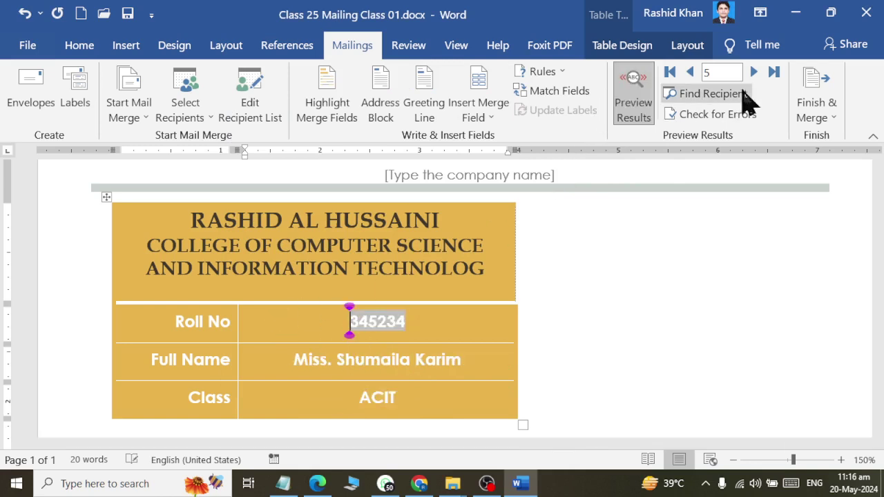
left_click(753, 72)
left_click(754, 73)
left_click(753, 72)
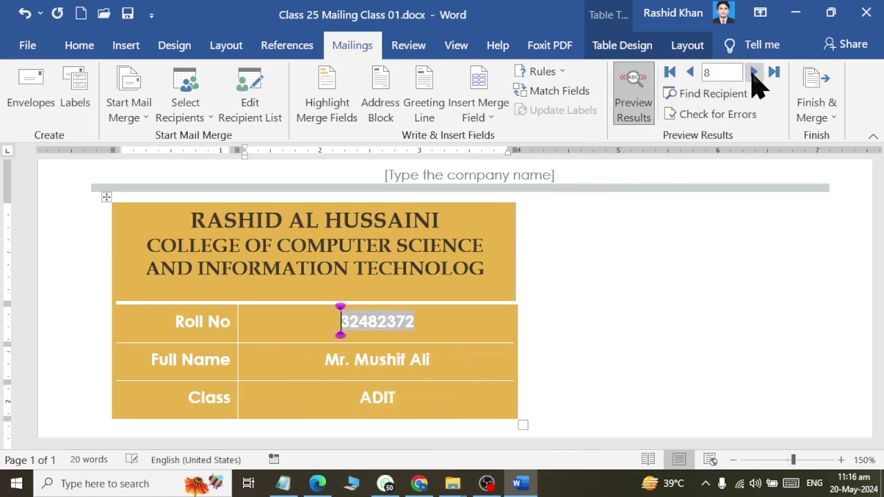
left_click(633, 96)
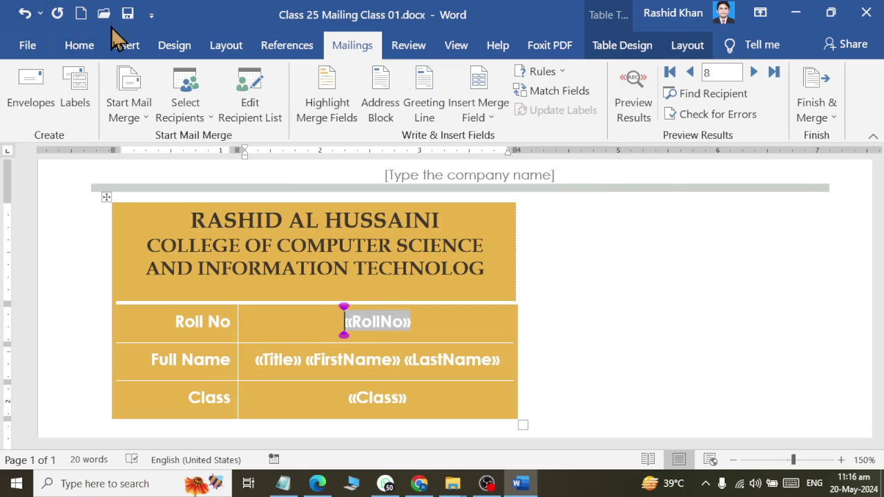
Close Word, refresh the folder and reopen Class 25 Mailing Class 01.docx.
left_click(866, 12)
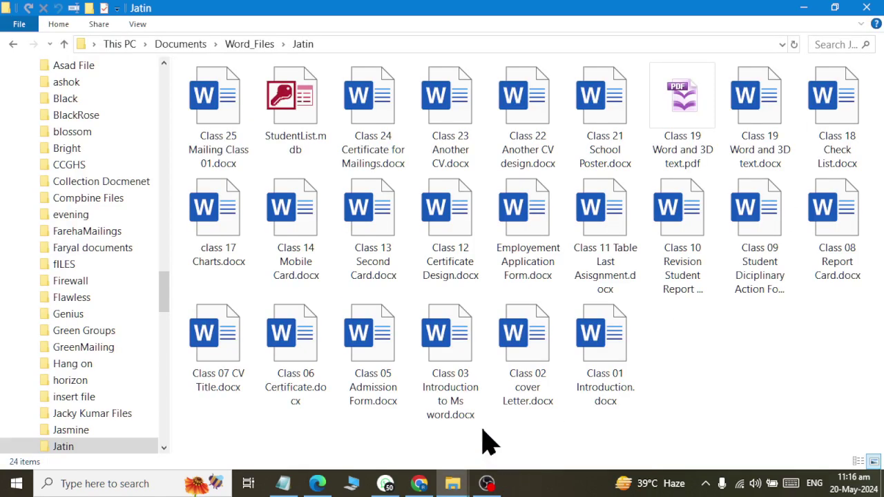
right_click(482, 431)
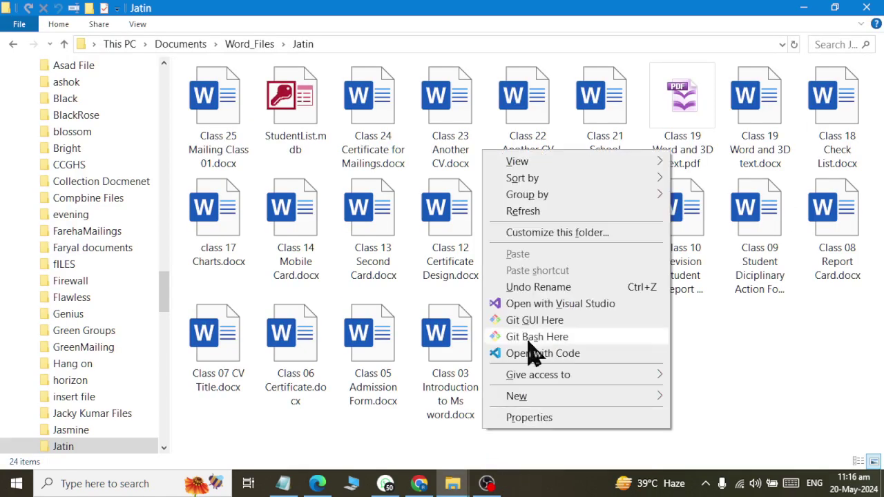
left_click(529, 210)
left_click(232, 155)
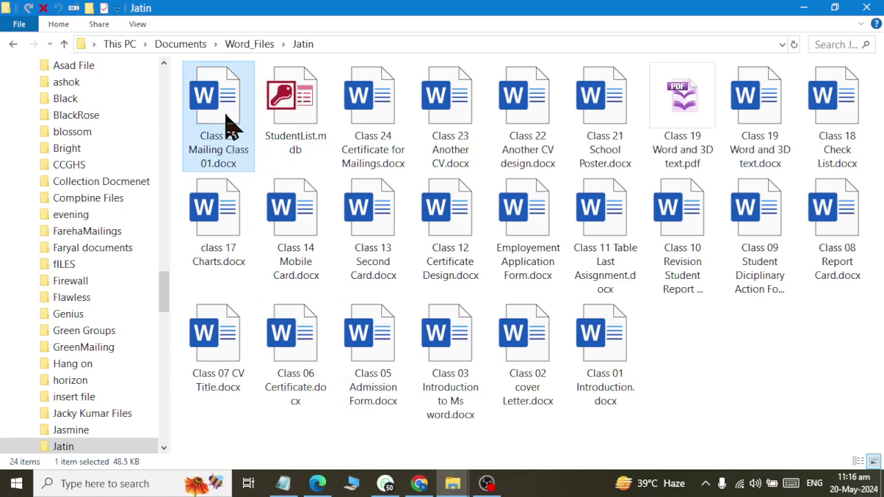
double_click(232, 128)
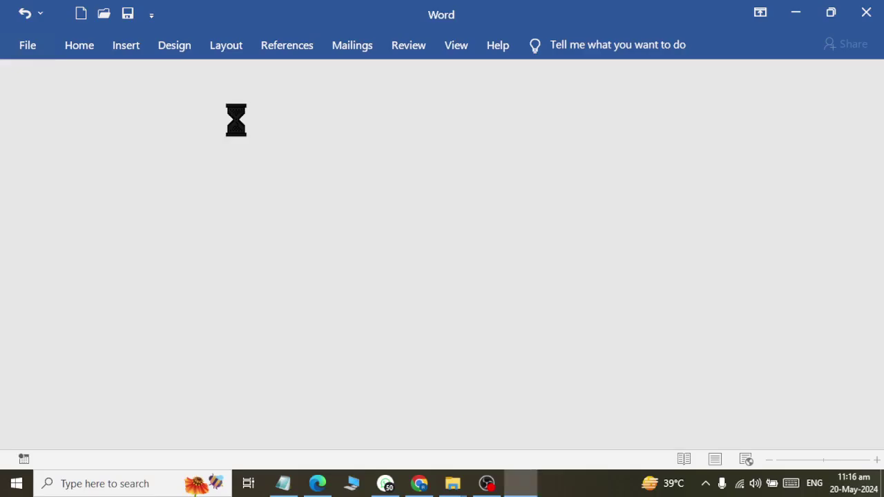
Accept the SQL prompt so the student data loads into the document.
left_click(416, 294)
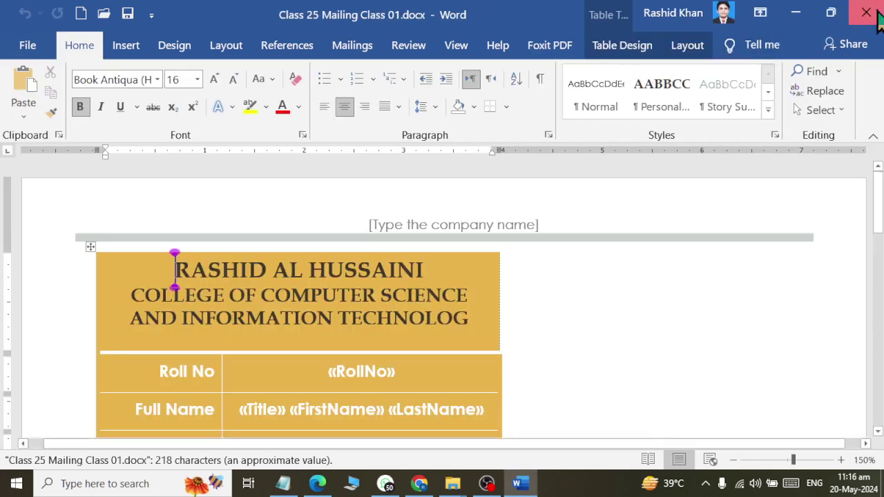
left_click(869, 14)
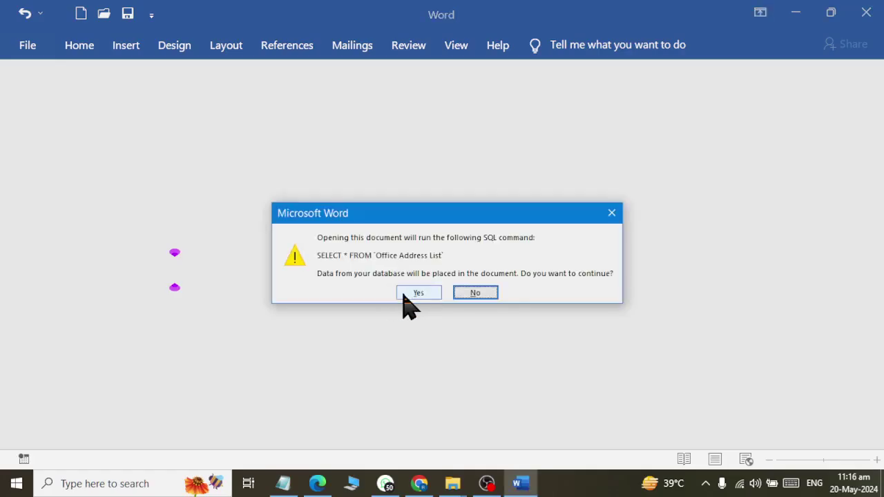
left_click(408, 295)
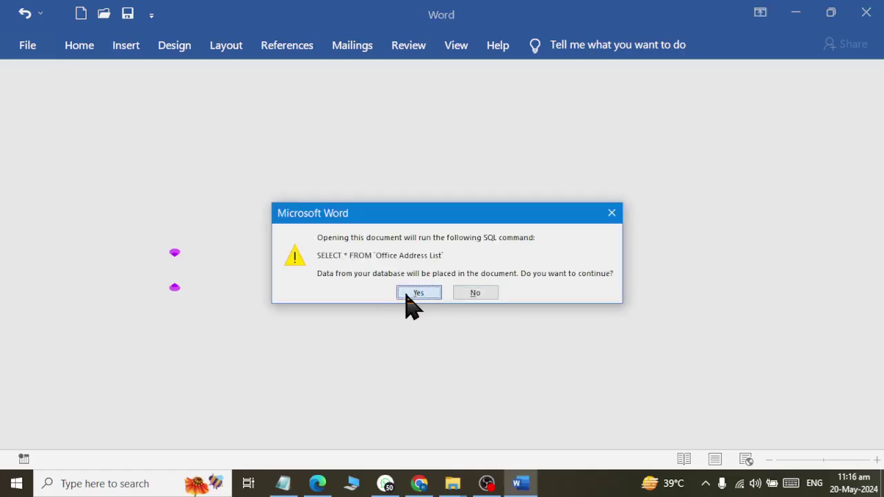
Preview student records on the card, browsing back and forward to record six, then restore merge fields.
scroll(401, 287, "down", 1)
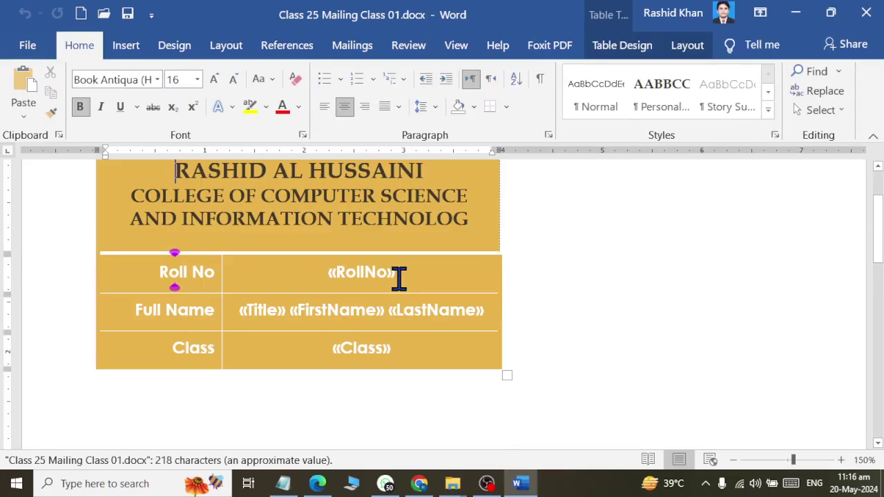
left_click(338, 49)
left_click(632, 114)
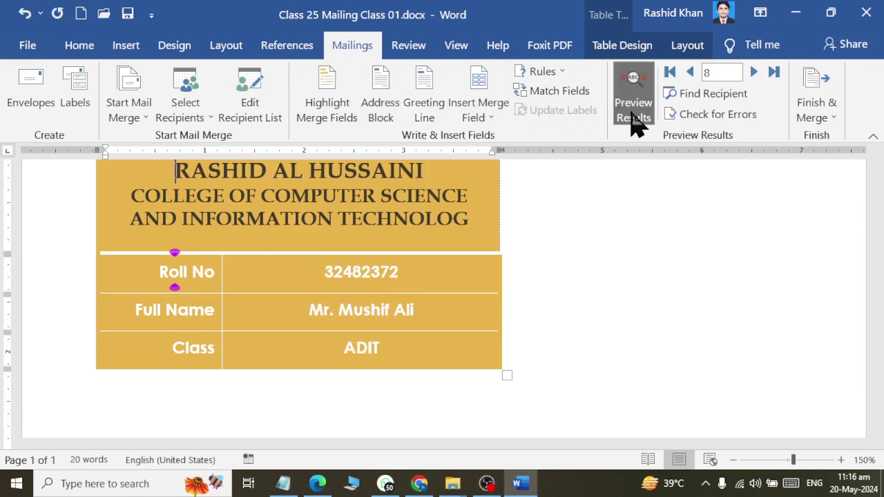
double_click(690, 74)
left_click(690, 75)
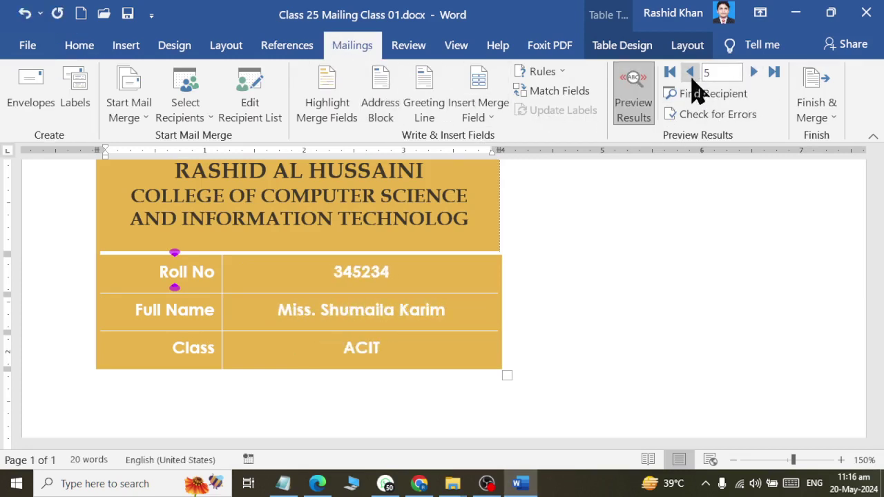
double_click(690, 75)
double_click(755, 74)
left_click(754, 73)
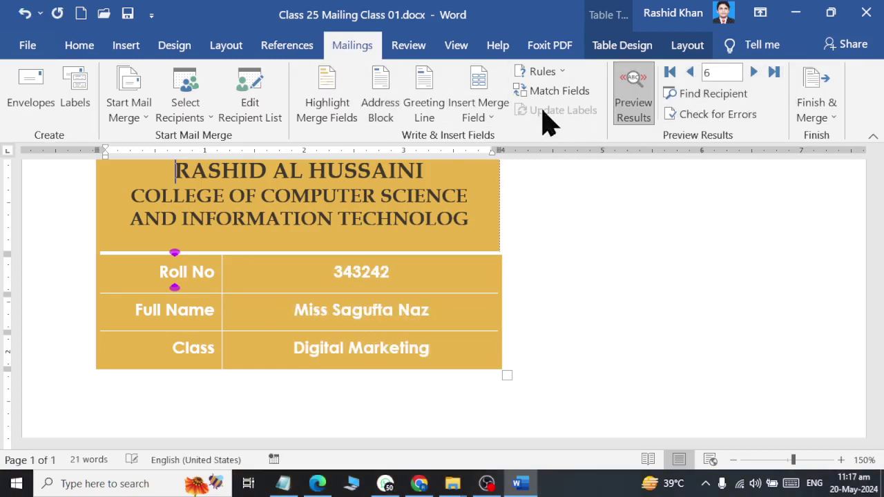
left_click(627, 109)
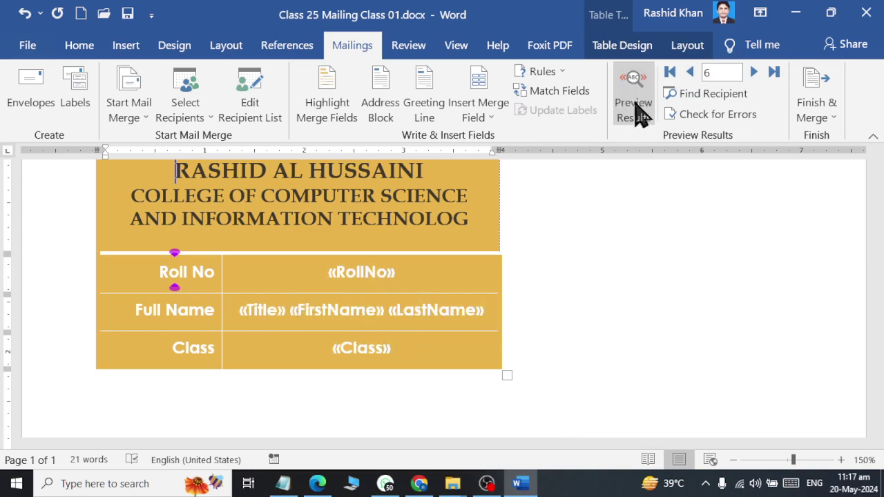
Edit the fifth student's row in StudentList.mdb, save the data source and close recipients.
left_click(268, 110)
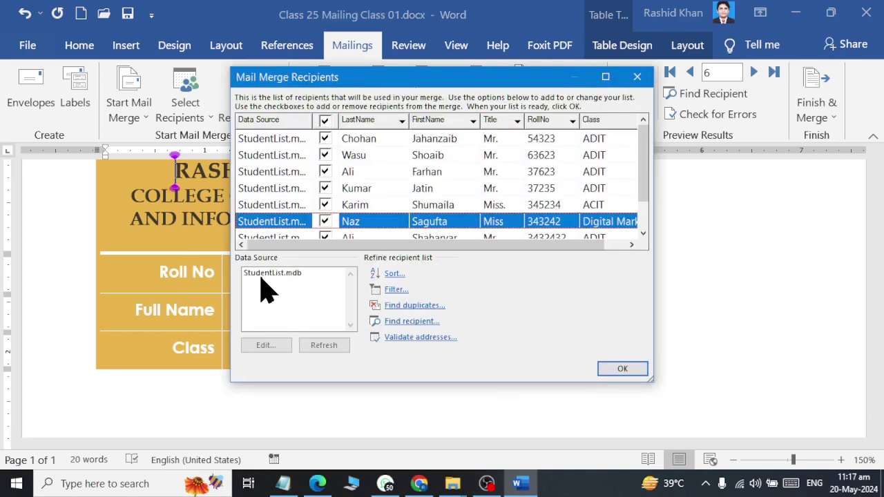
left_click(268, 276)
left_click(266, 344)
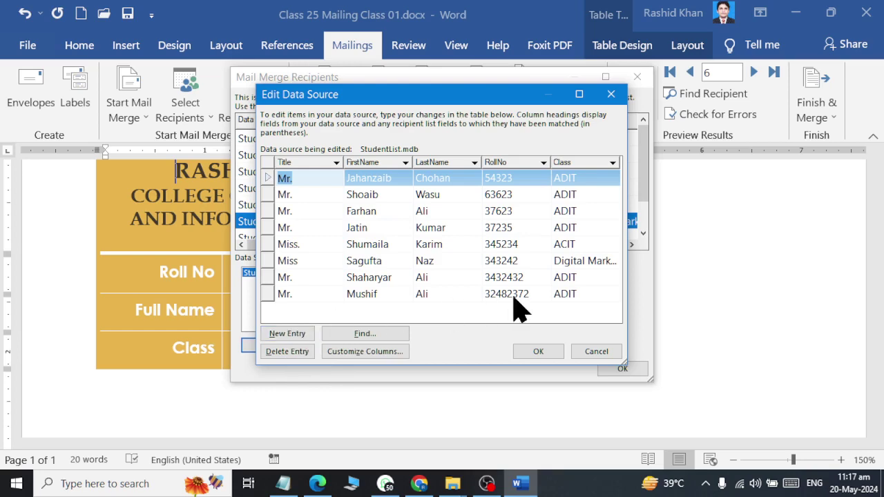
left_click(473, 245)
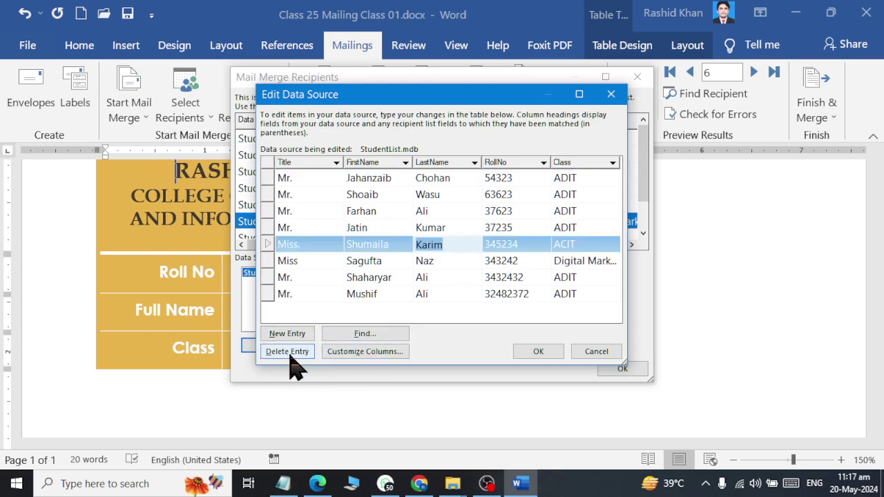
left_click(546, 352)
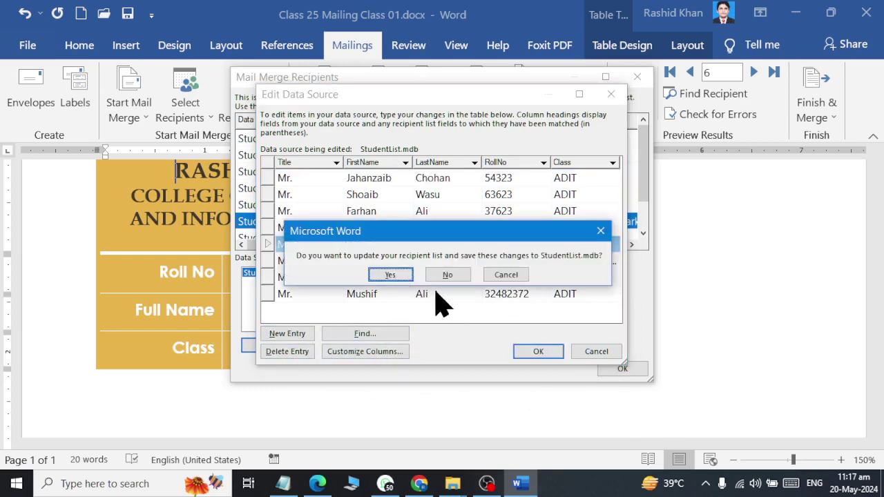
left_click(393, 274)
left_click(622, 372)
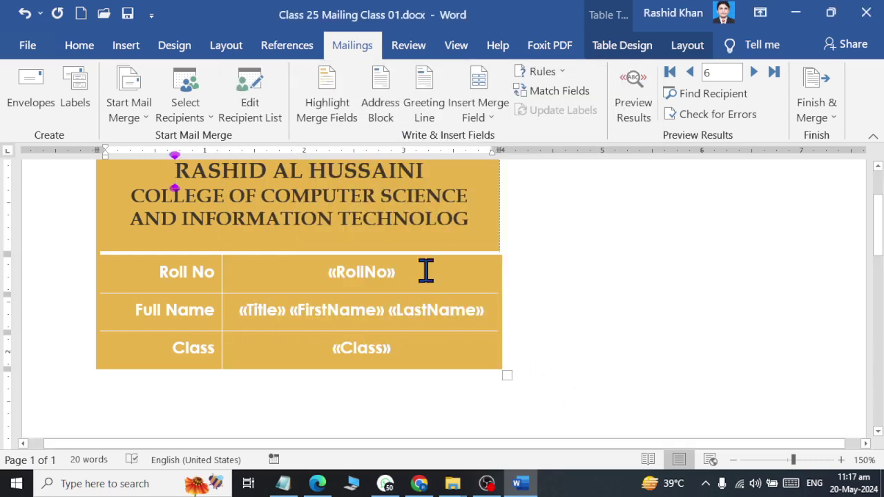
Save the card document and bring up the Finish & Merge options.
left_click(122, 17)
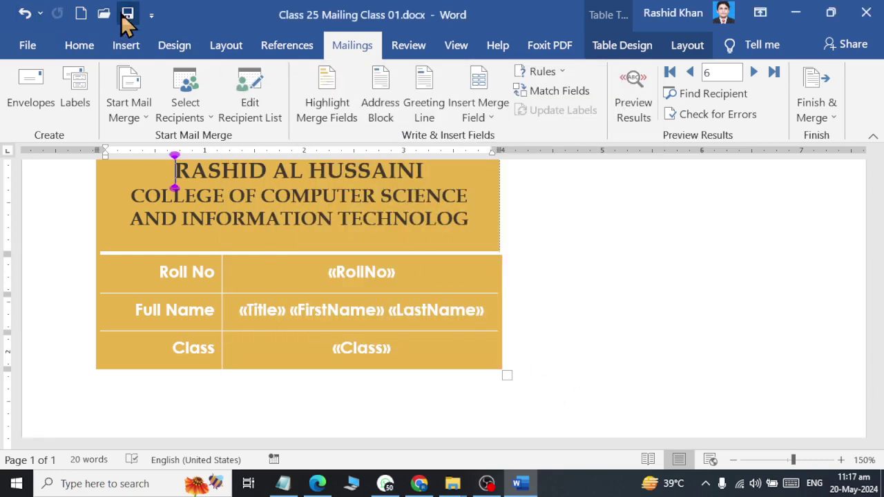
scroll(321, 349, "down", 1)
scroll(326, 329, "up", 2)
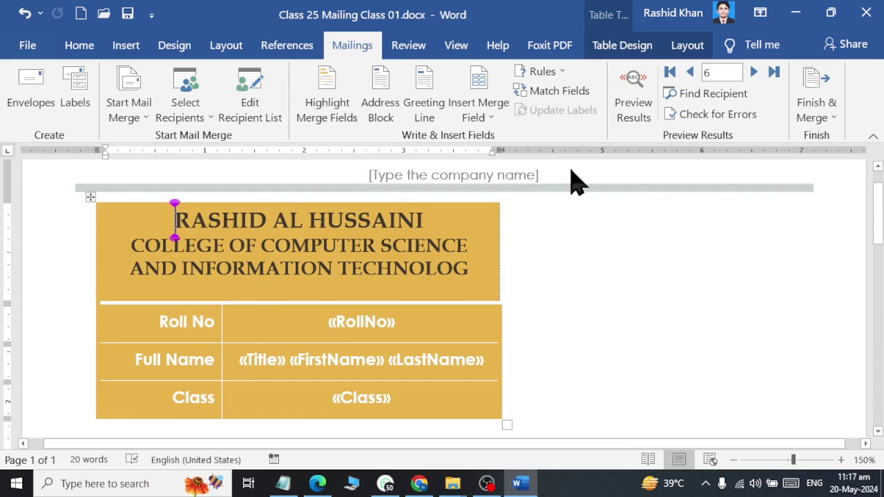
left_click(834, 124)
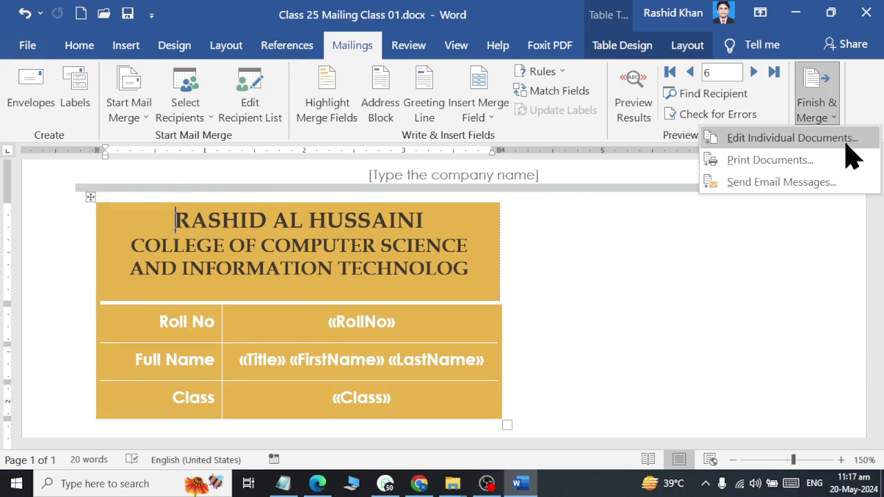
Merge all records via Edit Individual Documents into Letters1 and arrange its window over the template.
left_click(846, 141)
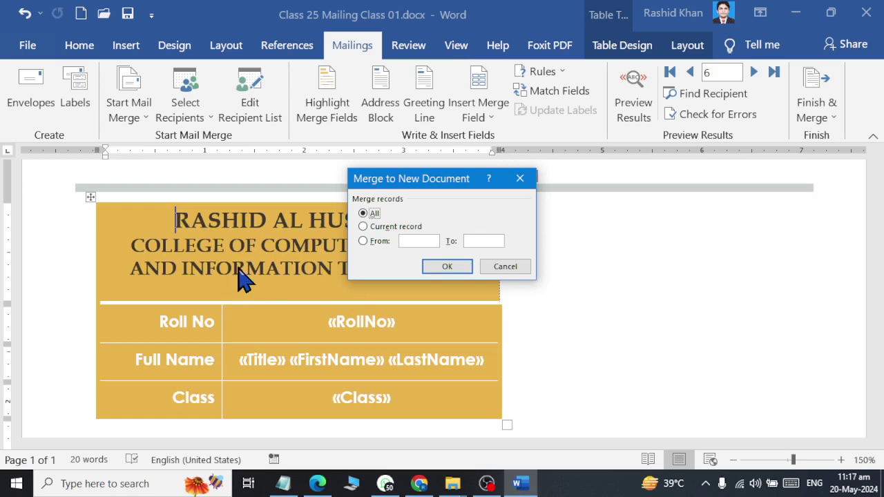
left_click(447, 266)
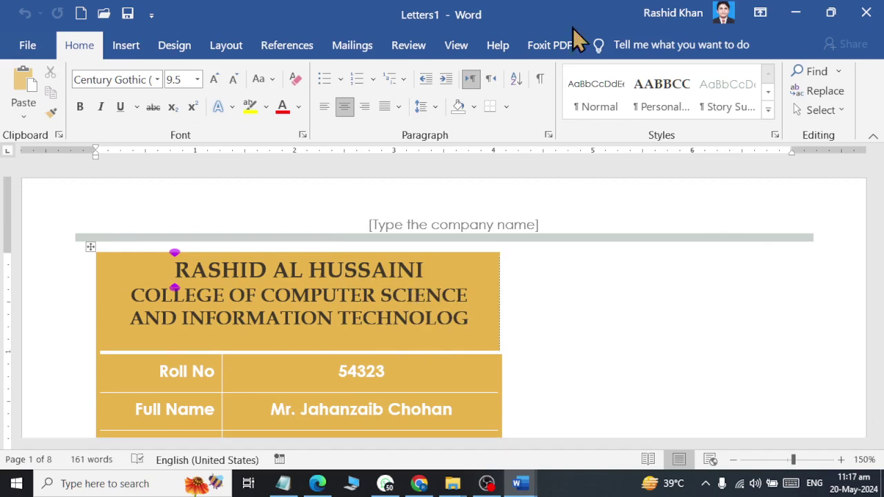
left_click_drag(523, 31, 461, 50)
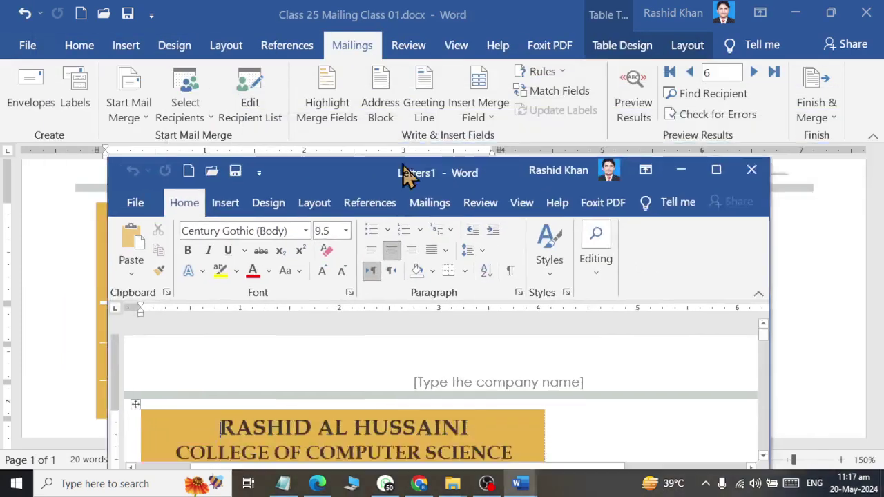
left_click_drag(338, 55, 456, 116)
double_click(457, 116)
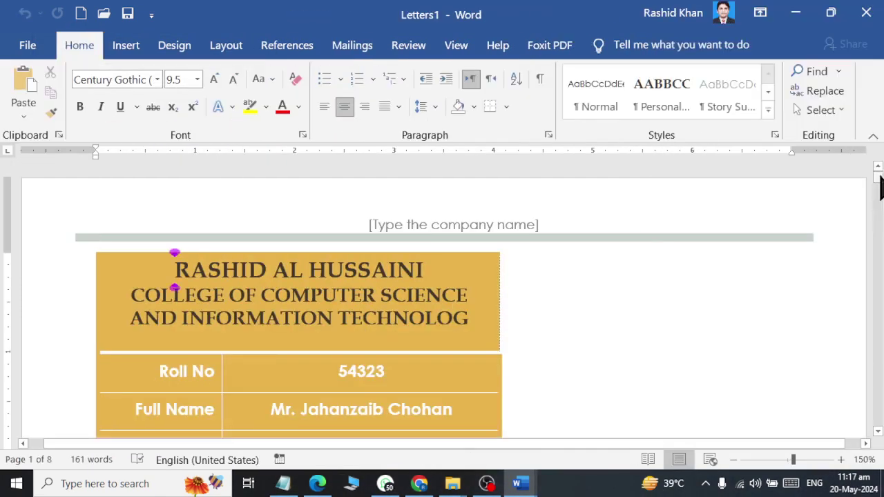
mouse_move(881, 181)
left_mouse_down()
mouse_move(879, 432)
mouse_move(879, 236)
left_mouse_up()
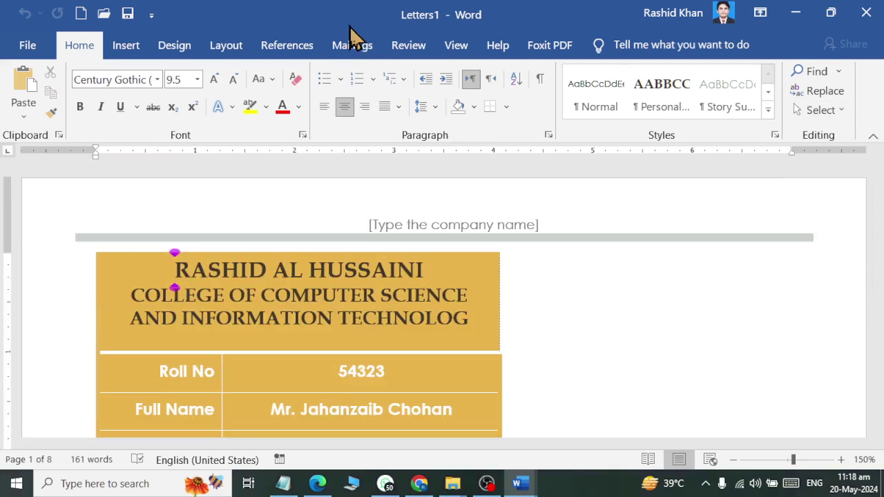
double_click(344, 11)
left_click_drag(344, 118, 395, 174)
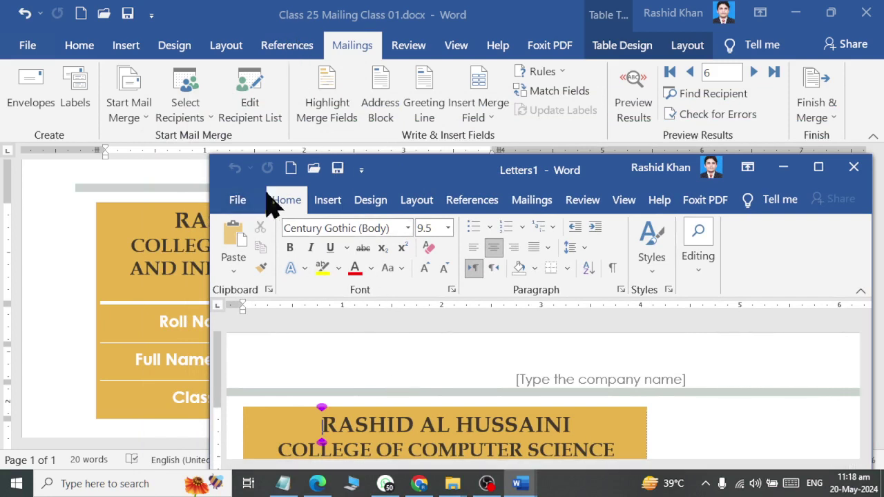
Save the merged cards as All Student ID Cards.docx in the student's folder under Word_Files.
left_click(337, 170)
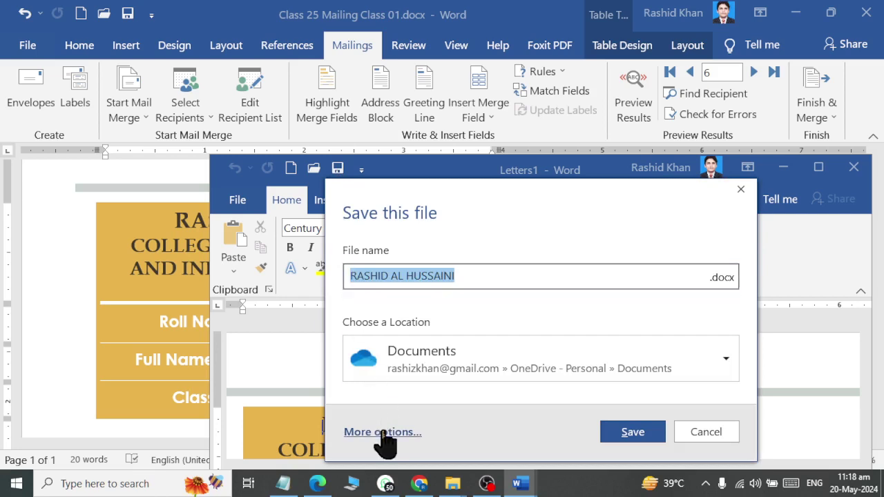
left_click(380, 432)
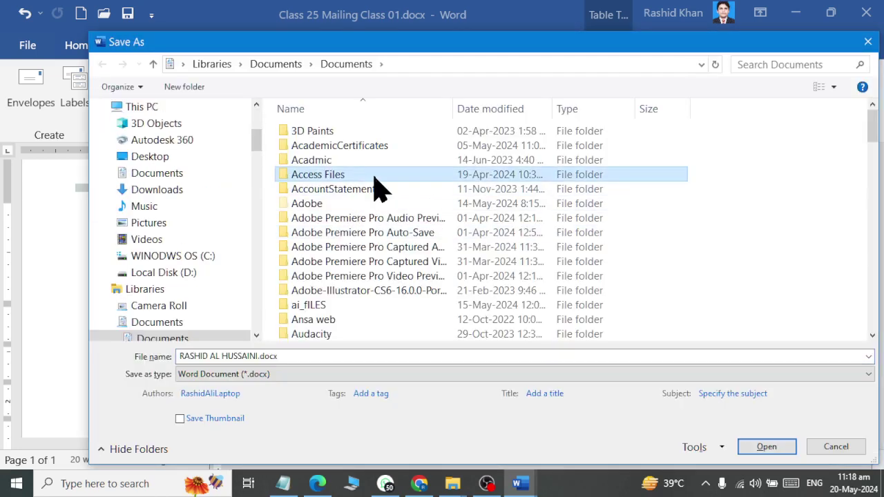
type("word")
key("Return")
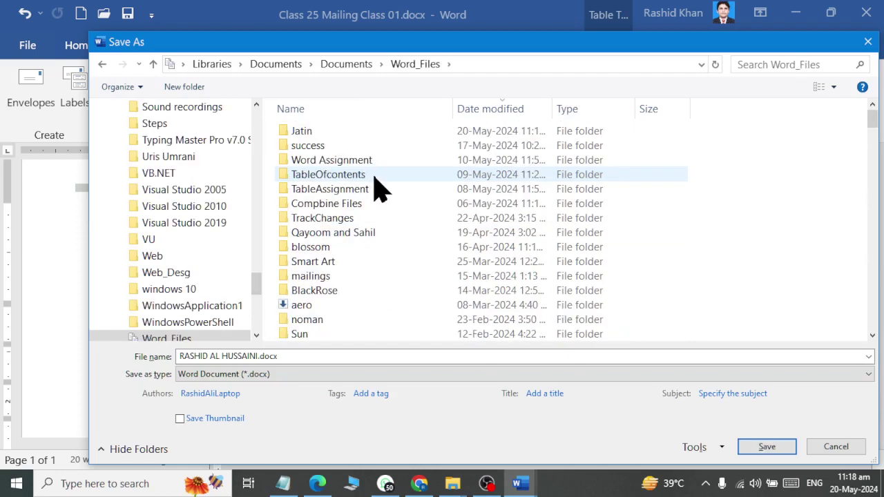
type("jacky")
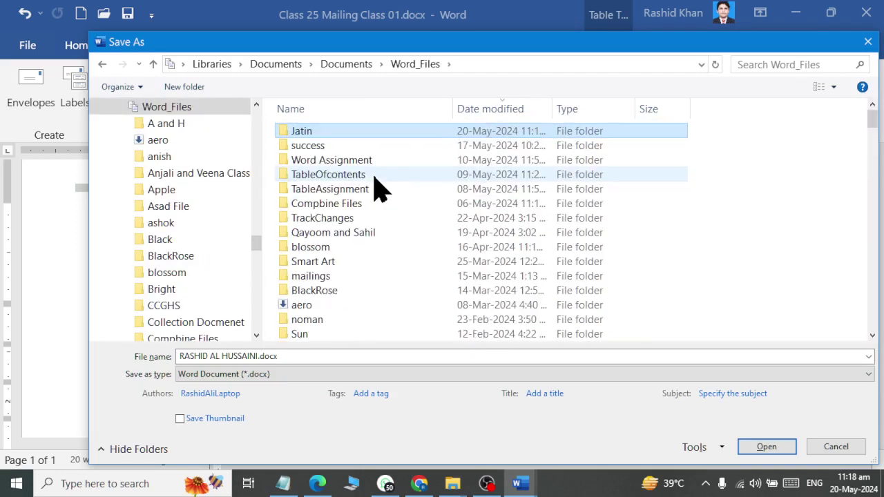
key("Return")
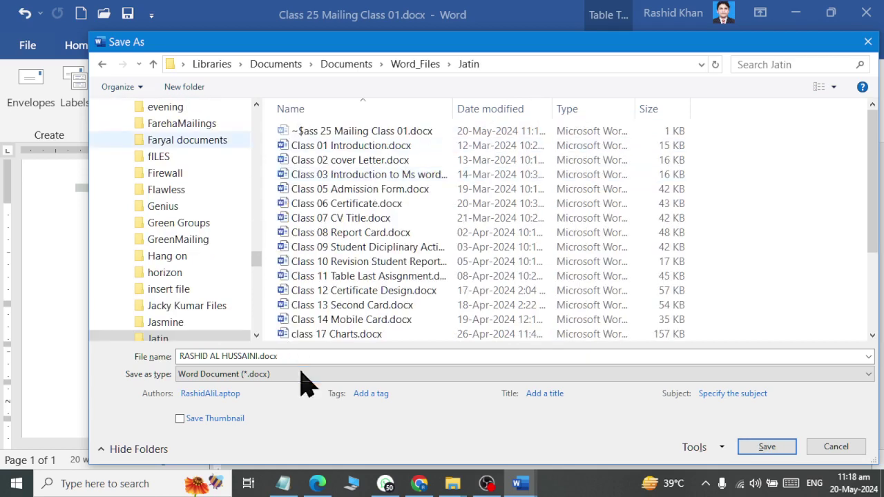
left_click(288, 358)
type("Class")
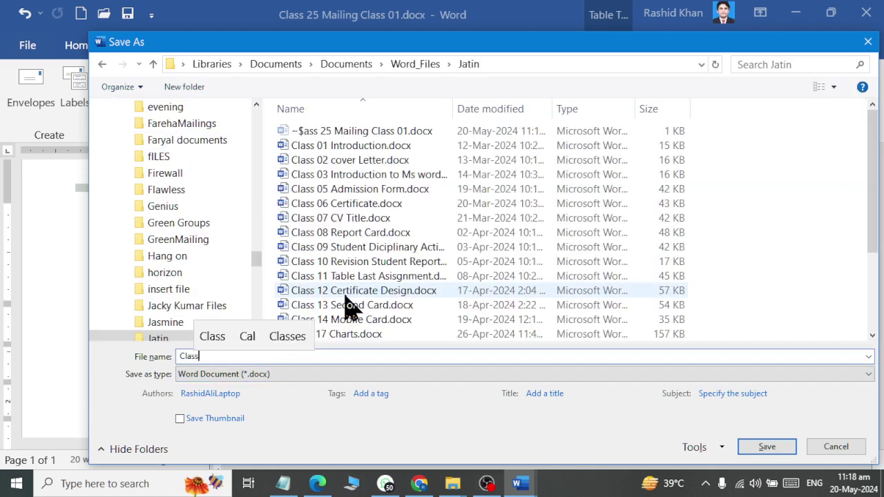
type(" 15 Al")
key("BackSpace")
key("BackSpace")
key("BackSpace")
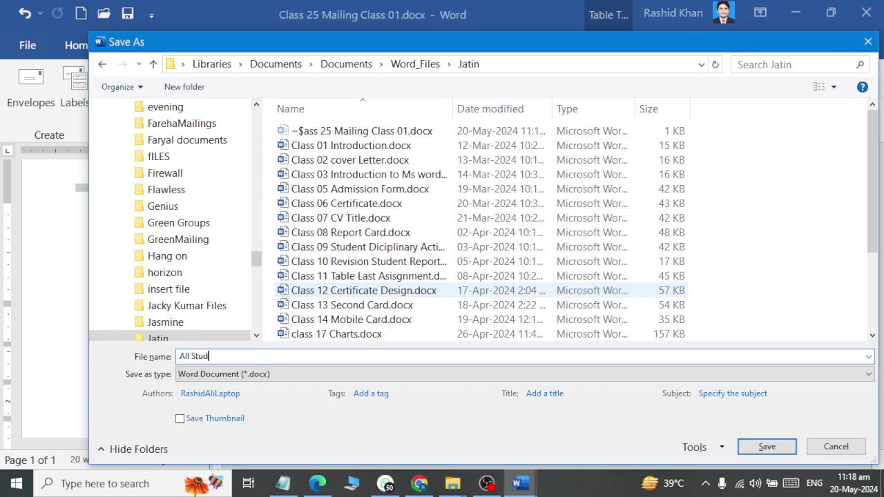
type("ent ID Cards")
key("Return")
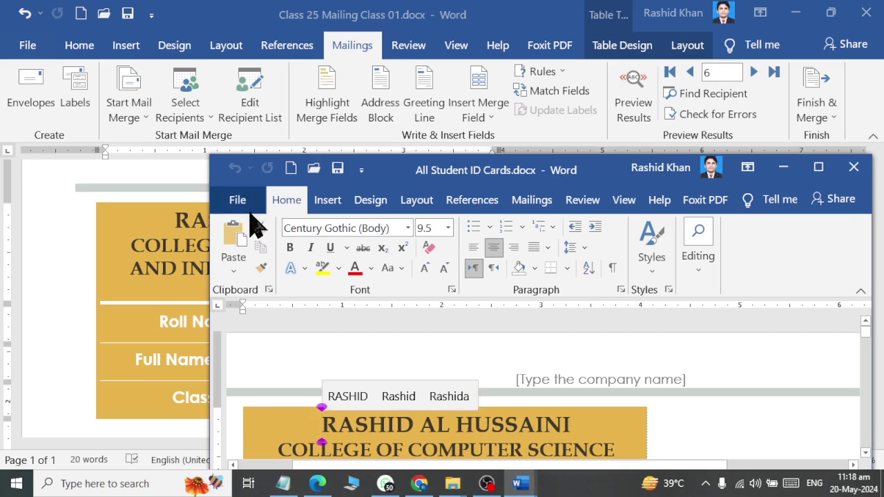
Export the cards via Create PDF/XPS and publish them as All Student ID Cards.pdf.
left_click(238, 200)
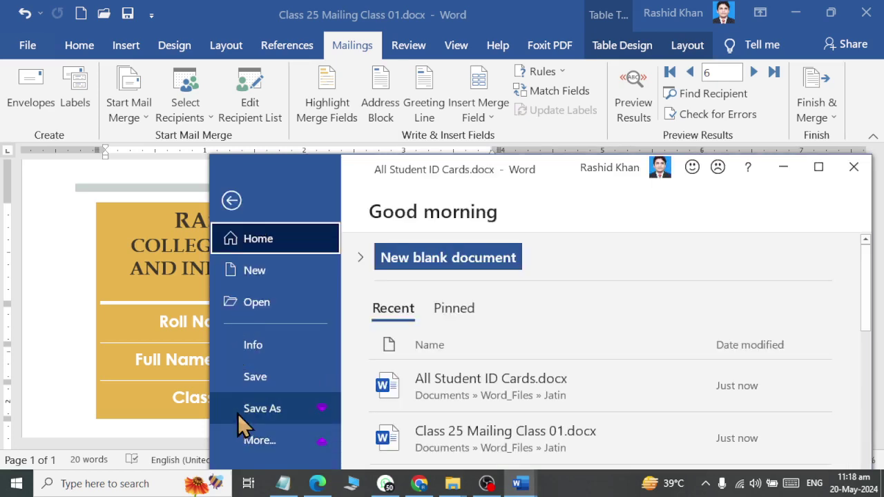
double_click(456, 181)
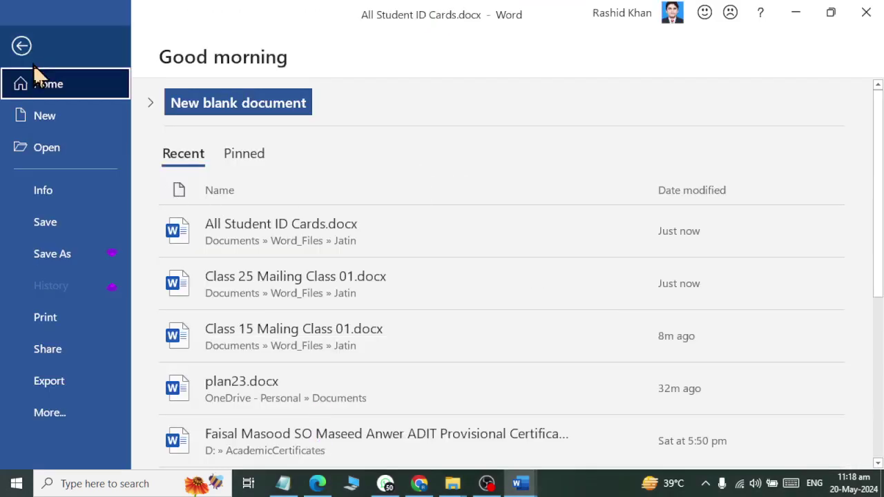
left_click(43, 380)
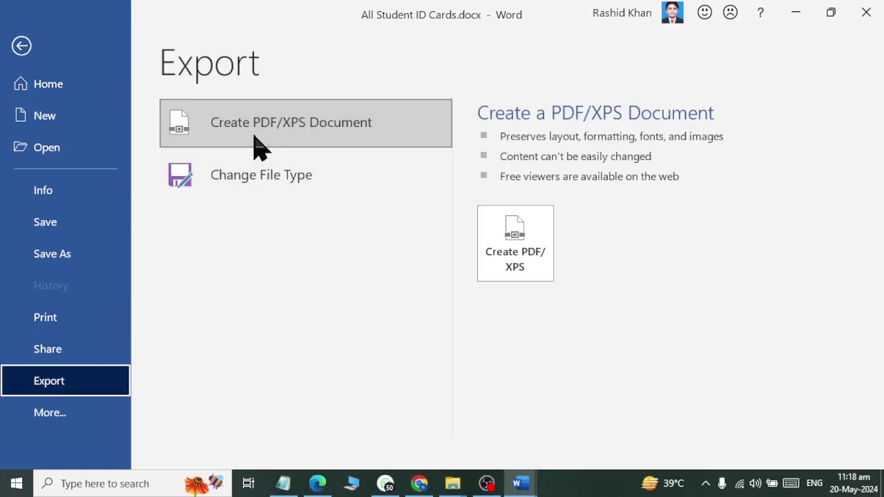
left_click(519, 283)
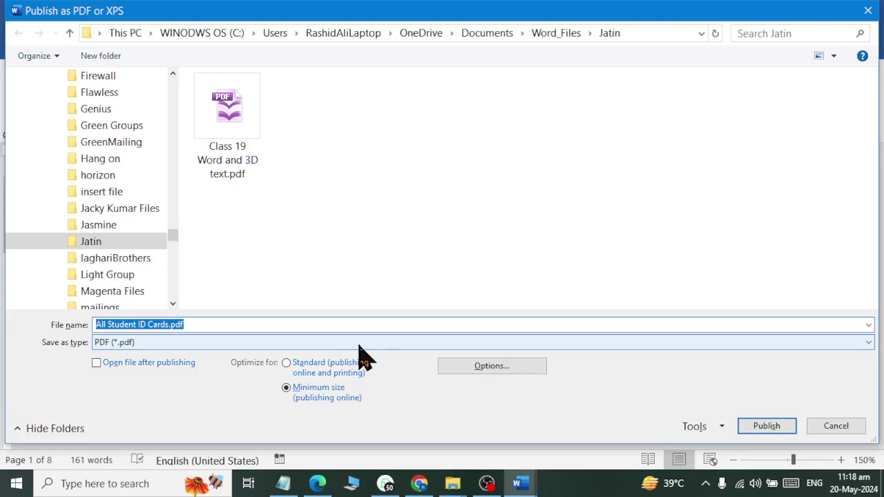
left_click(767, 429)
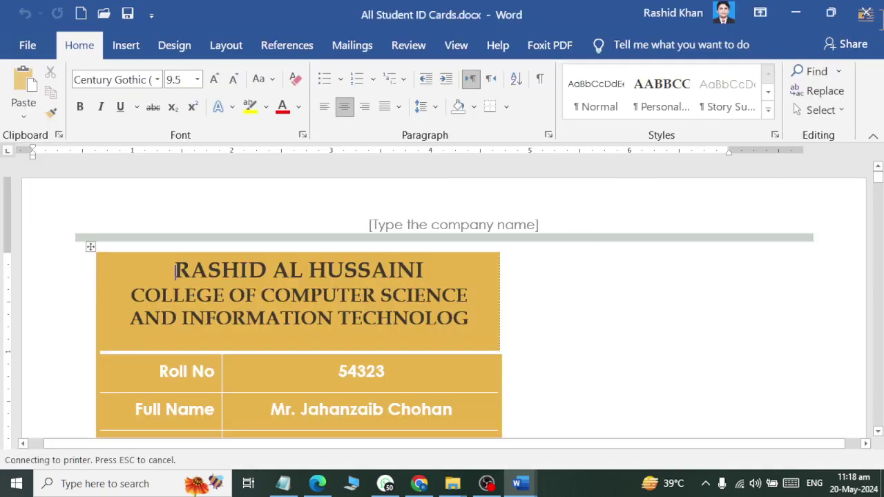
Close All Student ID Cards and review the StudentList.mdb records without changes.
left_click(866, 12)
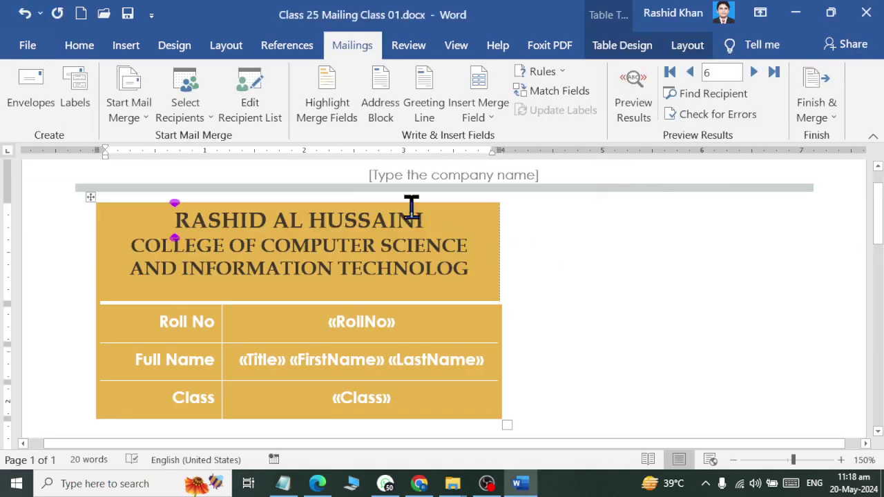
left_click(255, 117)
left_click(290, 274)
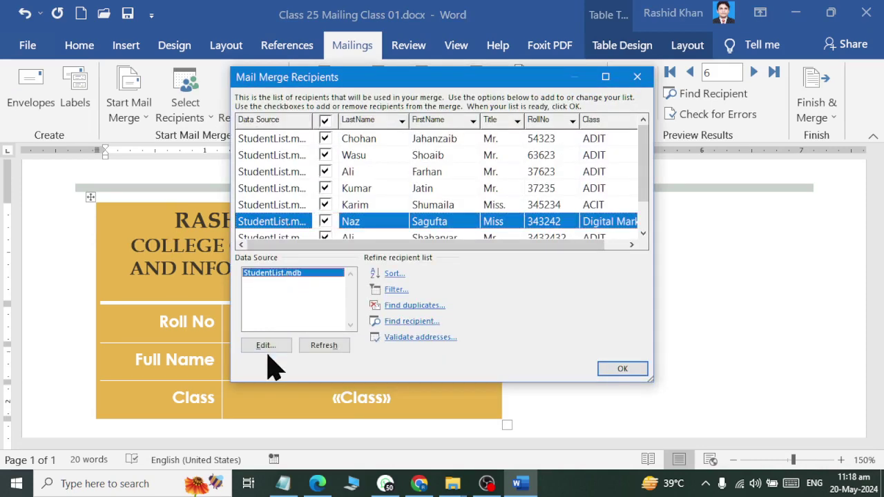
left_click(257, 351)
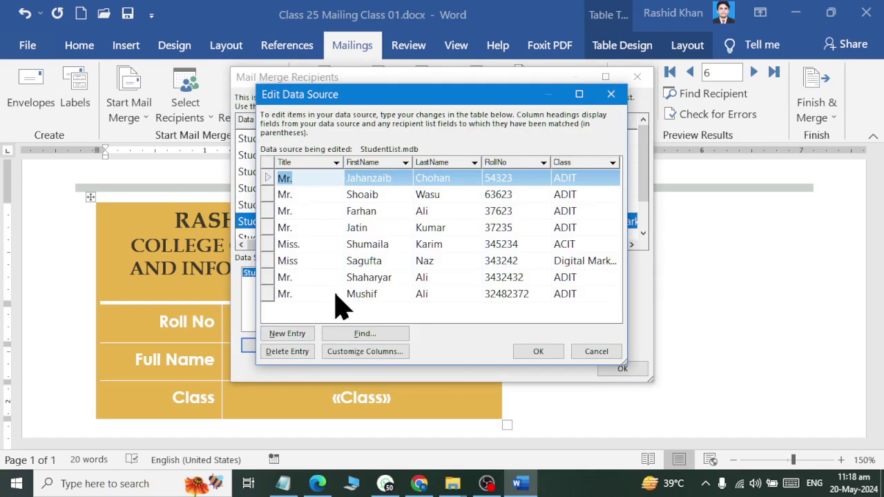
left_click(538, 351)
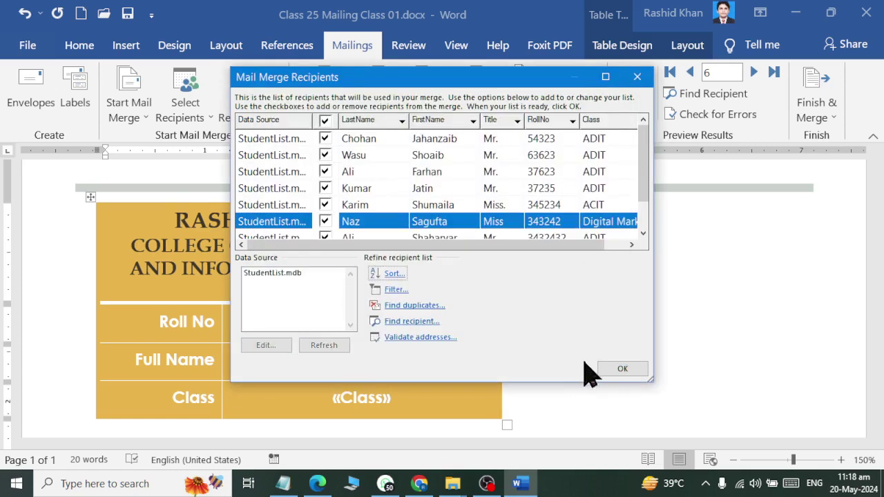
left_click(620, 369)
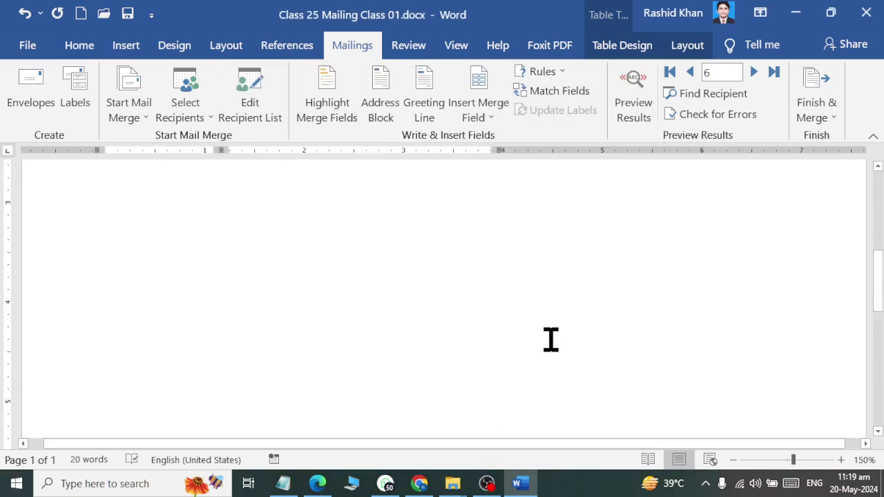
Close Word, select All Student ID Cards.pdf, and switch to WhatsApp Web.
left_click(866, 13)
left_click(295, 111)
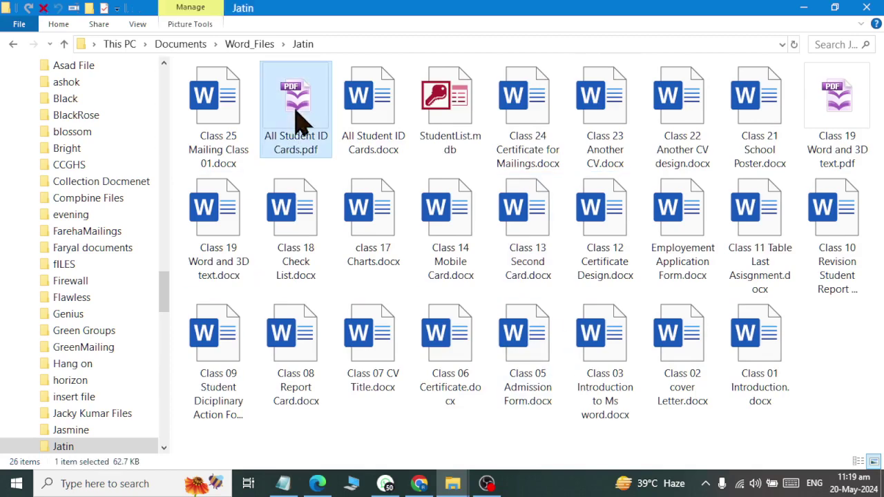
left_click(385, 483)
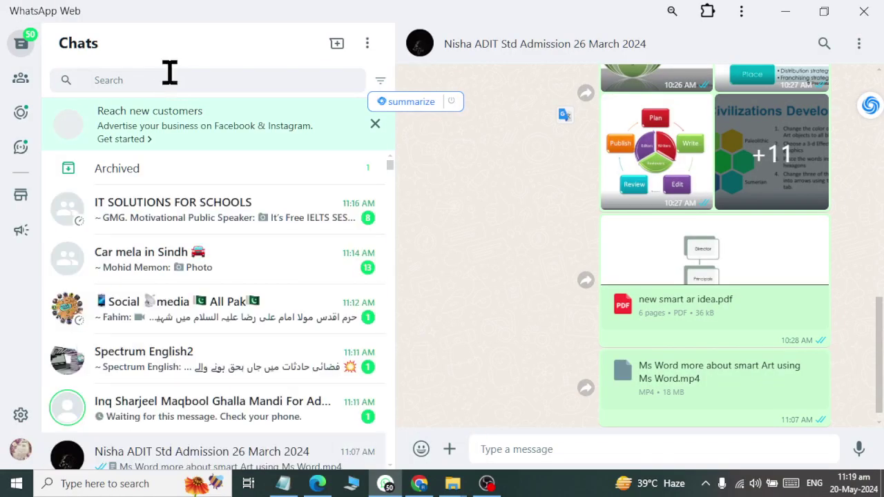
Search WhatsApp Web for the student by name and open their chat.
left_click(170, 74)
type("jatin")
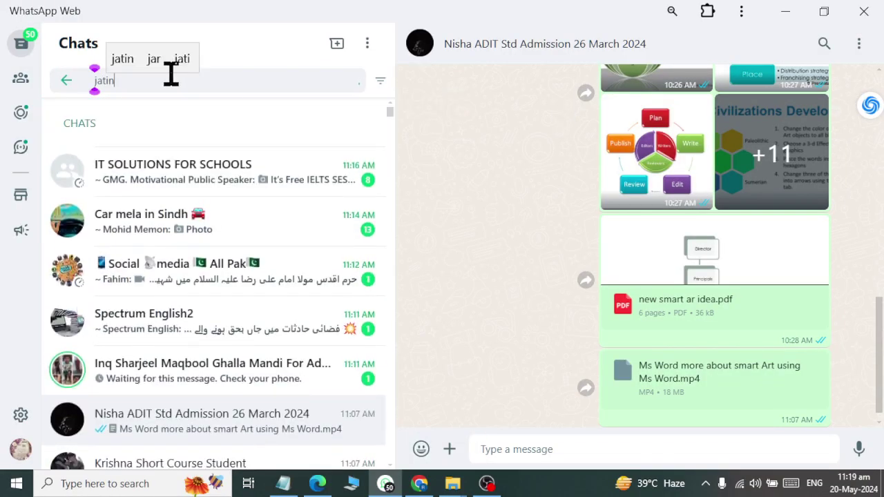
left_click(165, 181)
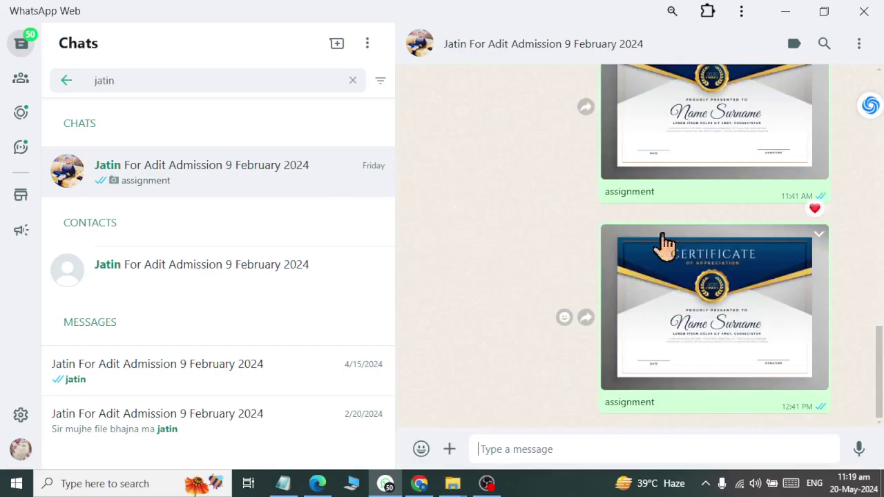
Send All Student ID Cards.pdf in the chat and clear the chat search.
left_click_drag(304, 118, 671, 315)
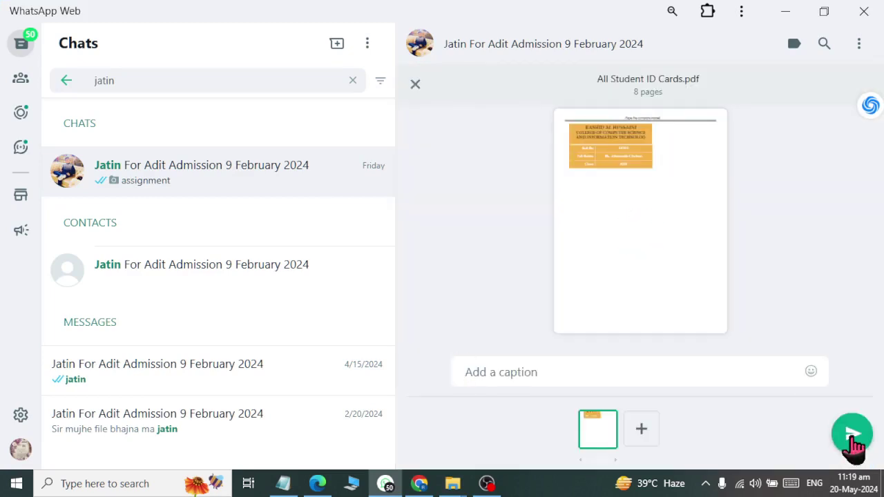
left_click(850, 433)
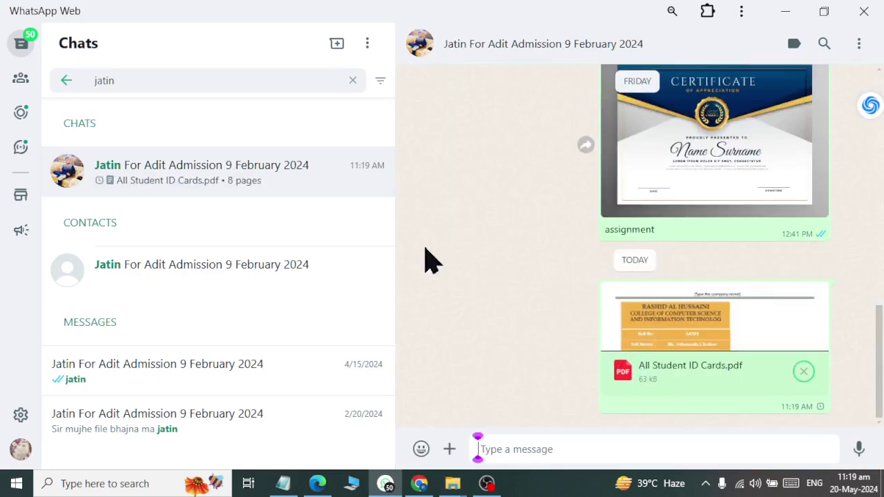
key("Escape")
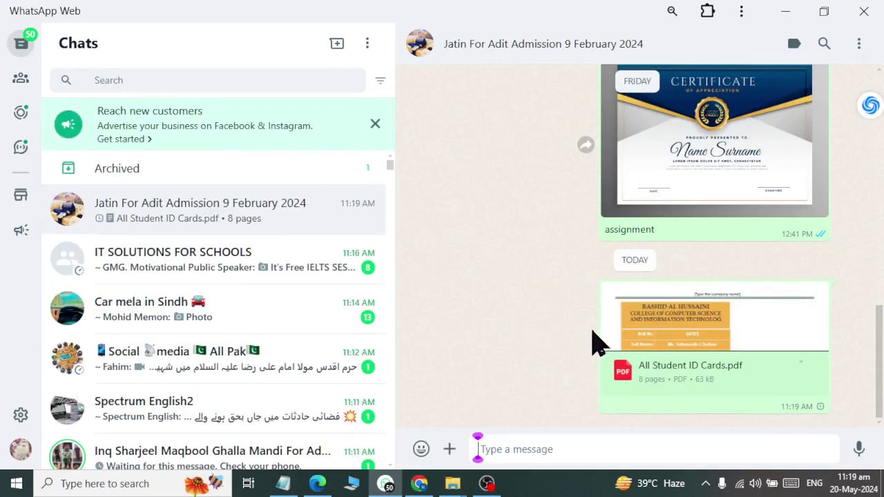